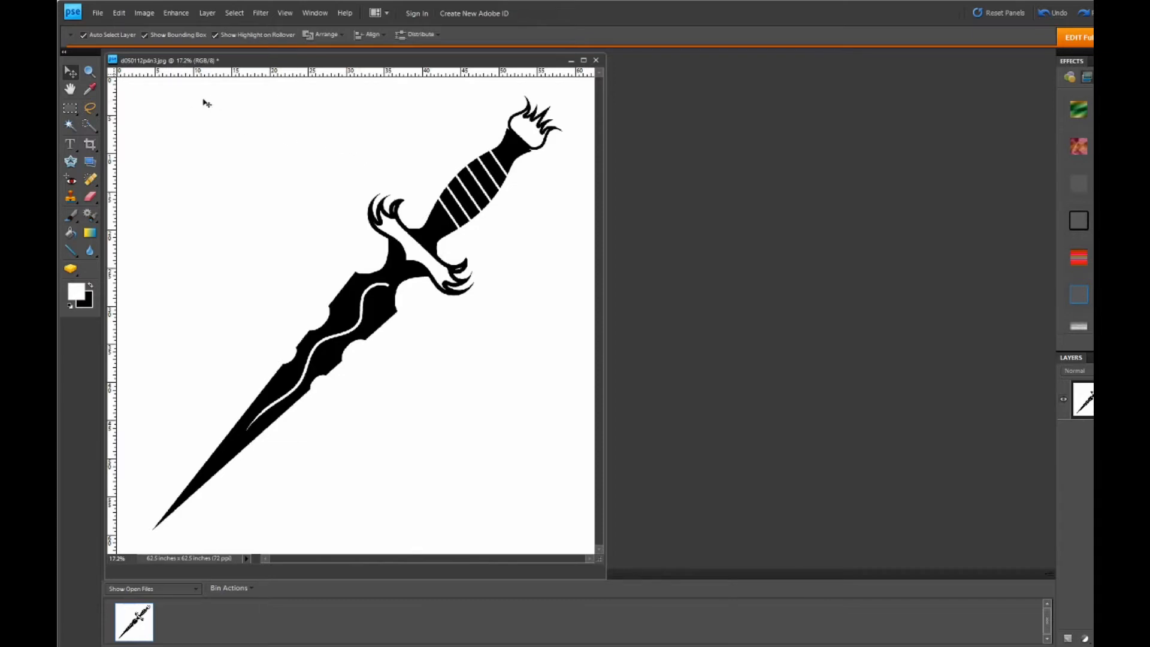
- Create a new transparent 2 x 2 inch document at 300 pixels/inch and place its window beside the dagger image
left_click(98, 13)
mouse_move(111, 26)
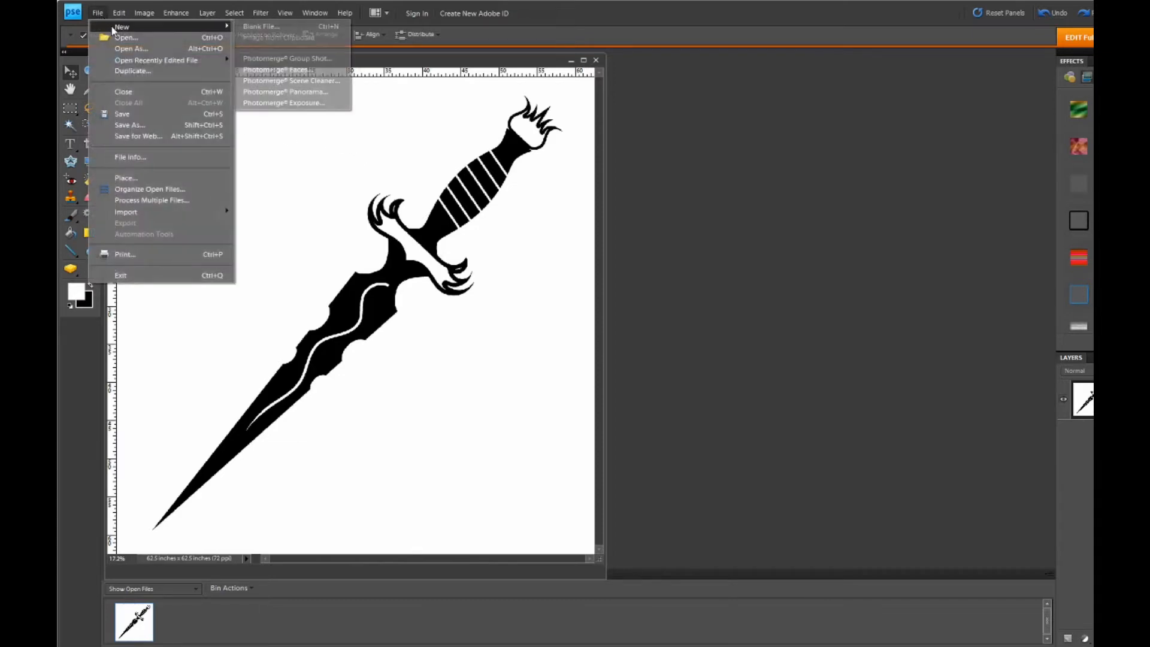
left_click(263, 27)
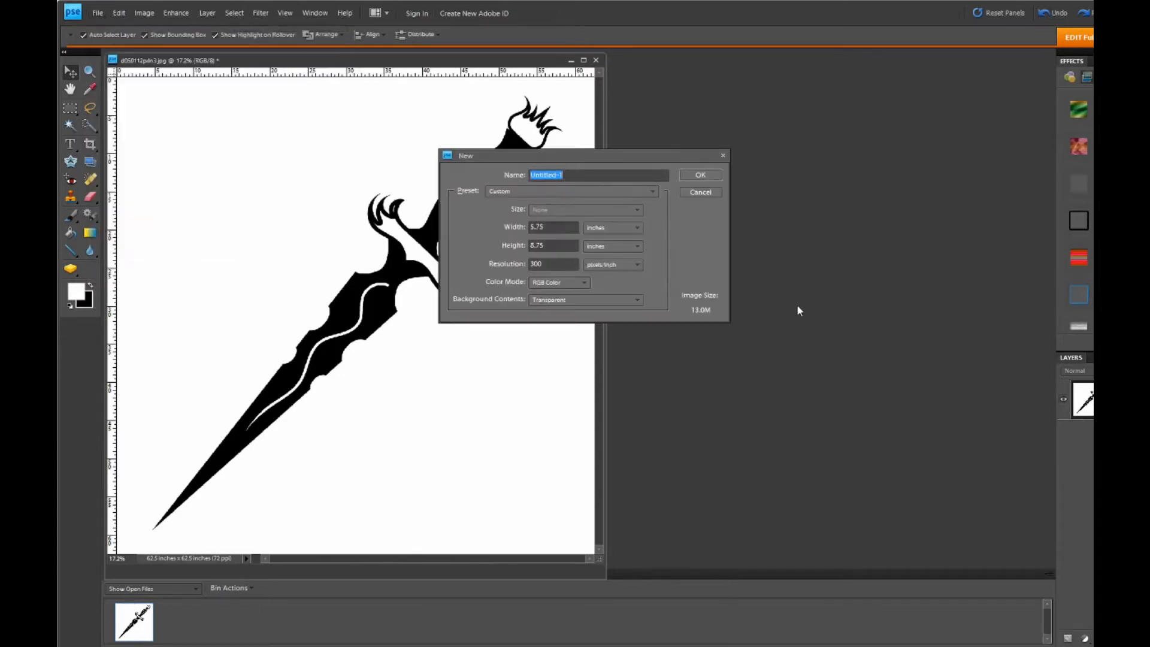
left_click_drag(566, 232, 522, 230)
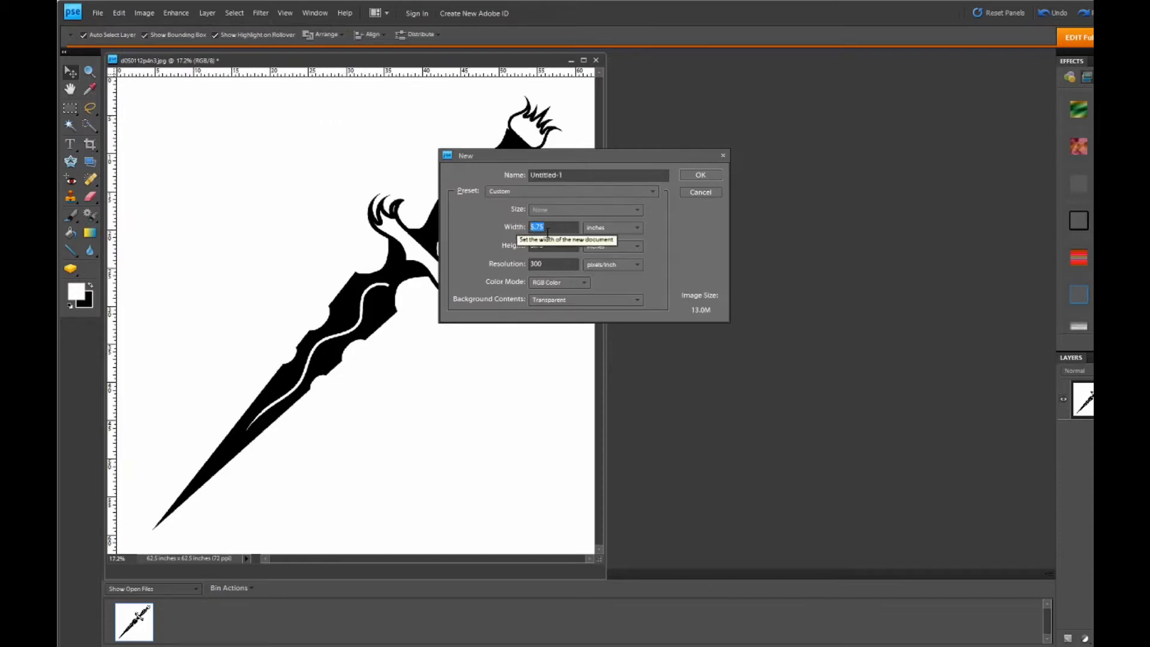
type("2")
key("Tab")
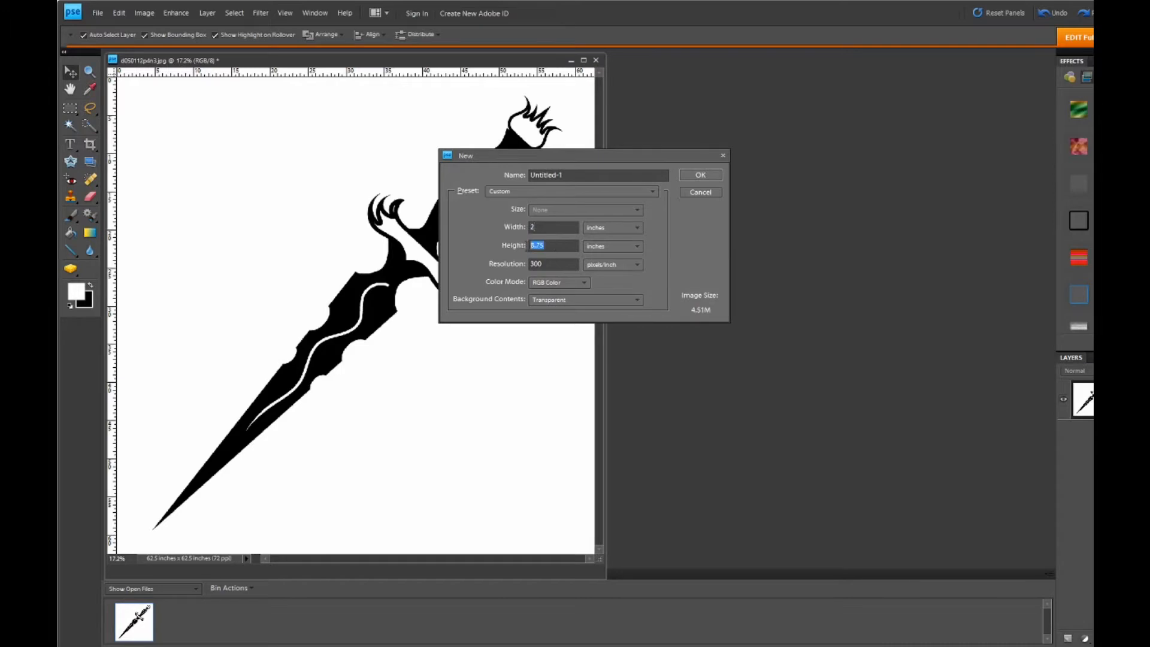
type("2")
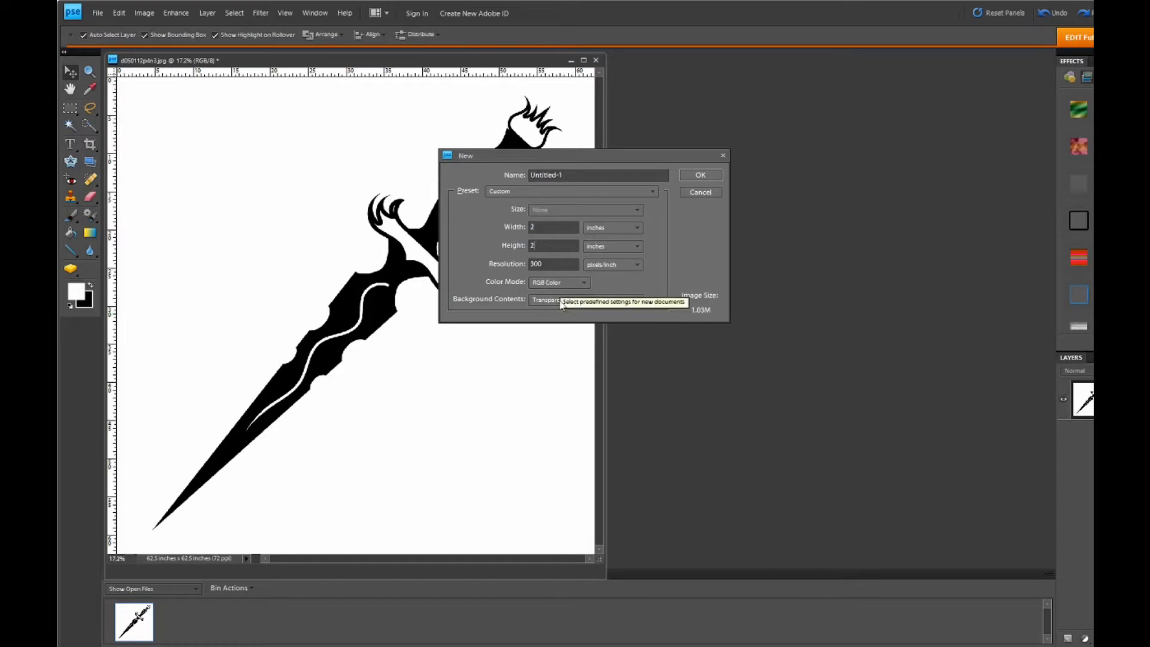
left_click(700, 175)
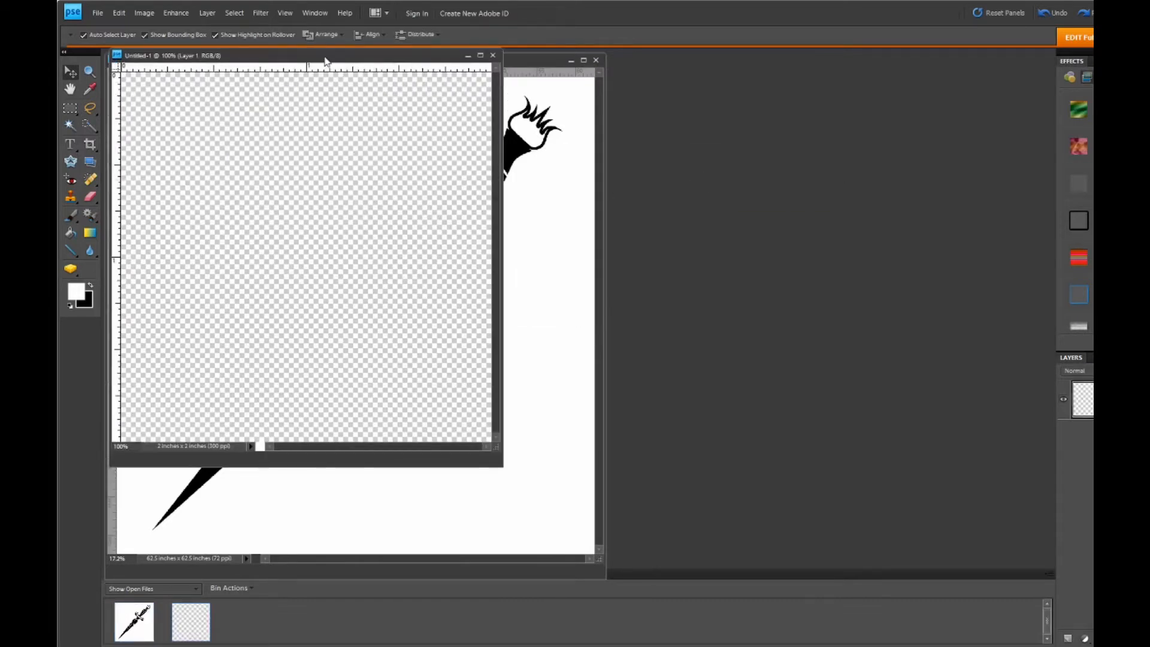
left_click_drag(326, 62, 845, 112)
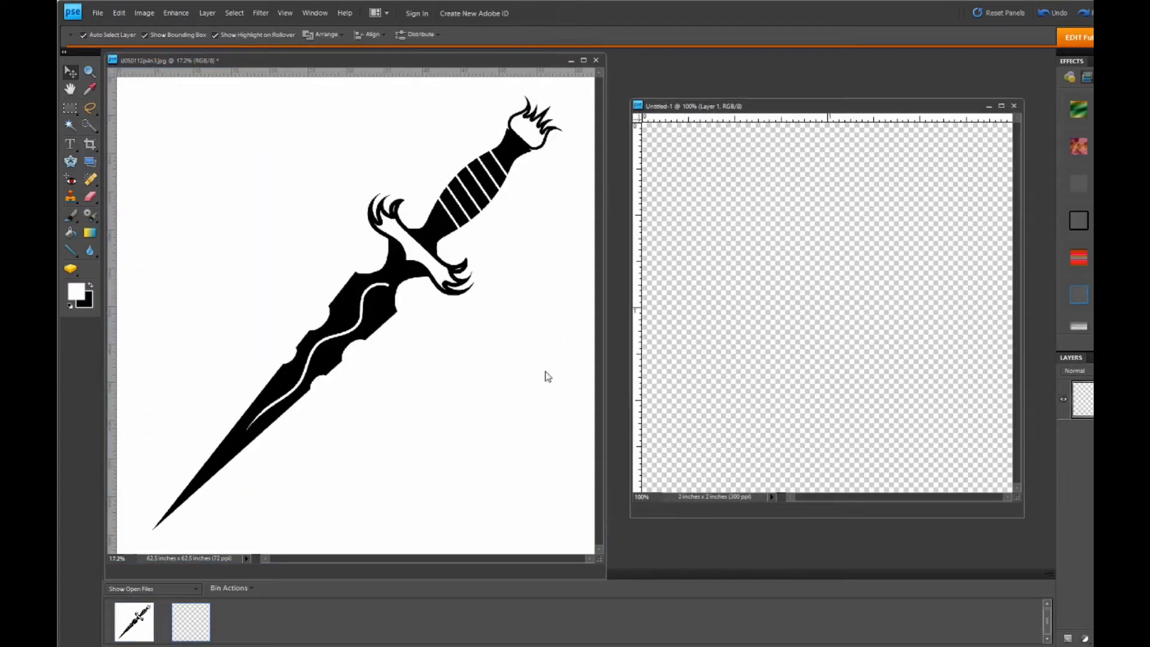
- Delete the white background around the dagger on a duplicated layer, with a magenta fill layer beneath it
left_click(404, 382)
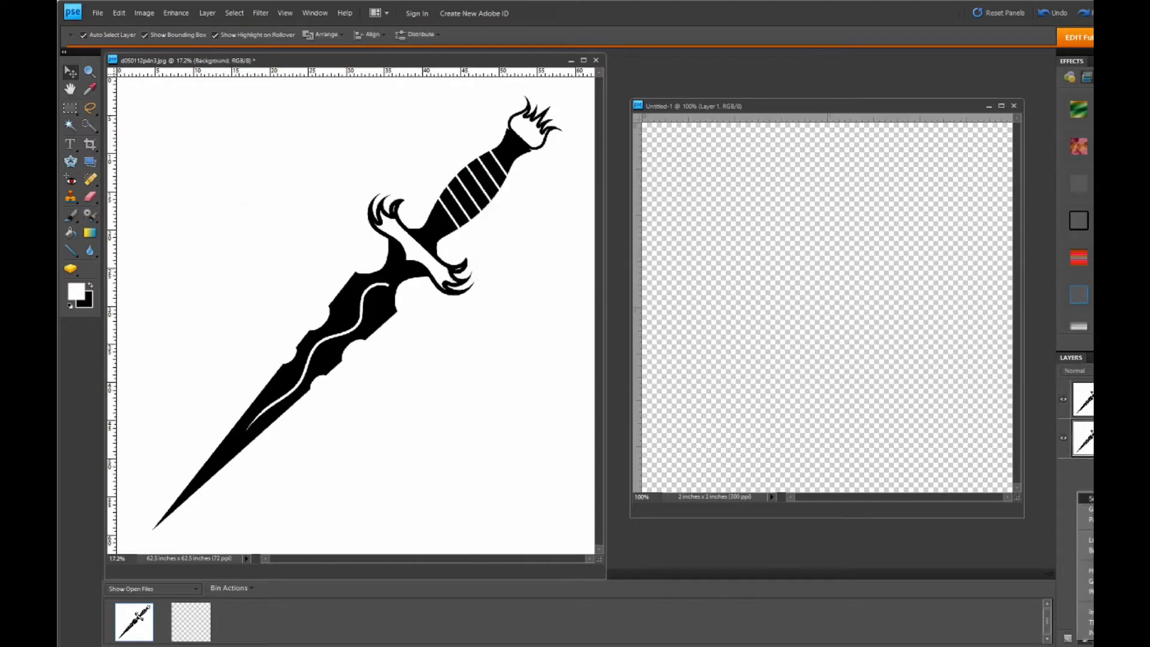
key("w")
left_click(243, 172)
key("Delete")
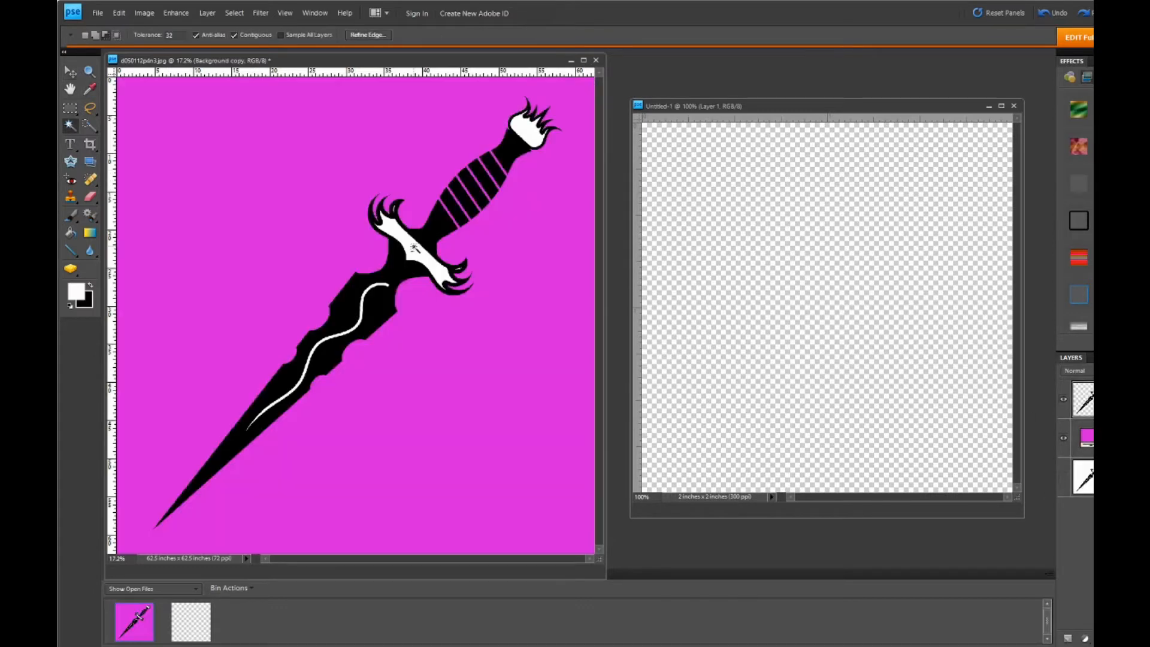
- Clear the remaining enclosed white areas in the dagger, including the small slivers between the claws of the guard
key("ctrl+d")
key("ctrl+equal")
key("ctrl+equal")
key("ctrl+equal")
key("ctrl+equal")
scroll(442, 324, "up", 5)
left_click(505, 195)
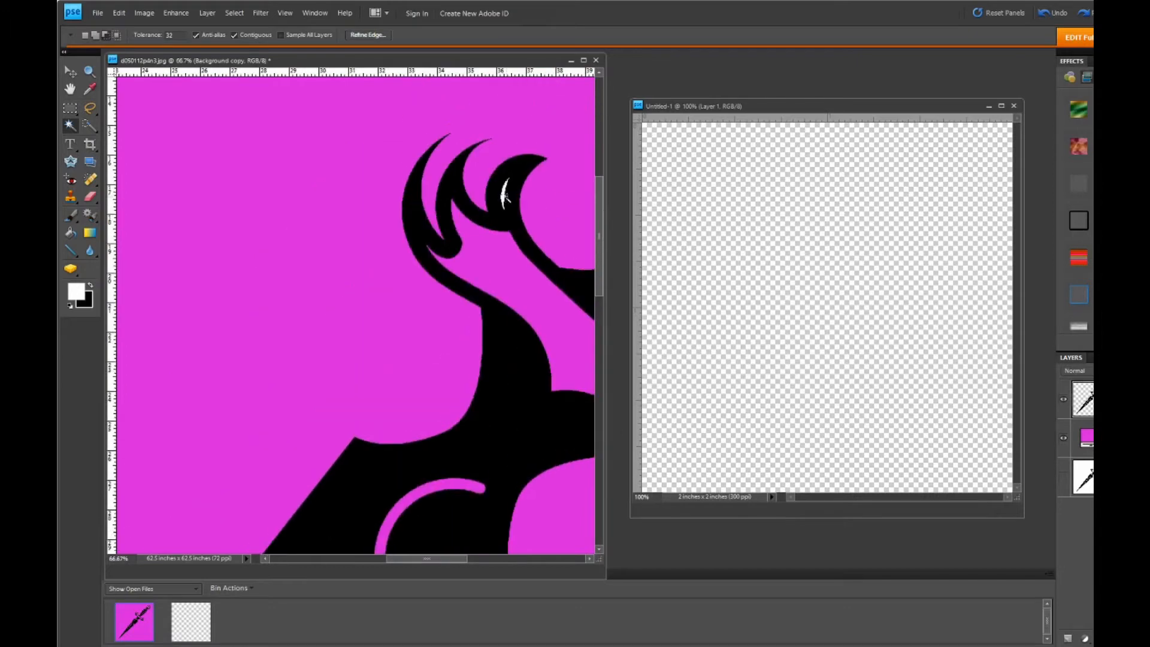
key("ctrl+d")
key("ctrl+equal")
left_click(580, 131)
key("Delete")
key("ctrl+d")
left_click_drag(450, 559, 484, 559)
key("ctrl+minus")
key("ctrl+minus")
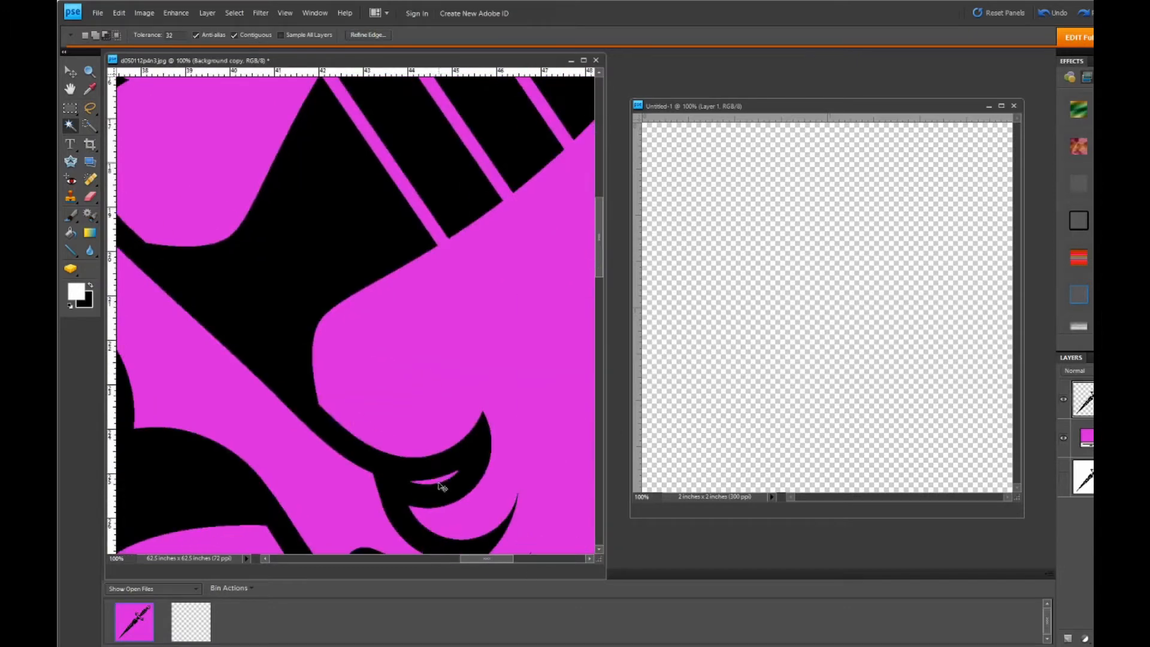
- Hide the magenta fill layer so only the cut-out dagger is shown on transparency
key("ctrl+minus")
key("ctrl+minus")
key("ctrl+minus")
key("v")
left_click(1064, 441)
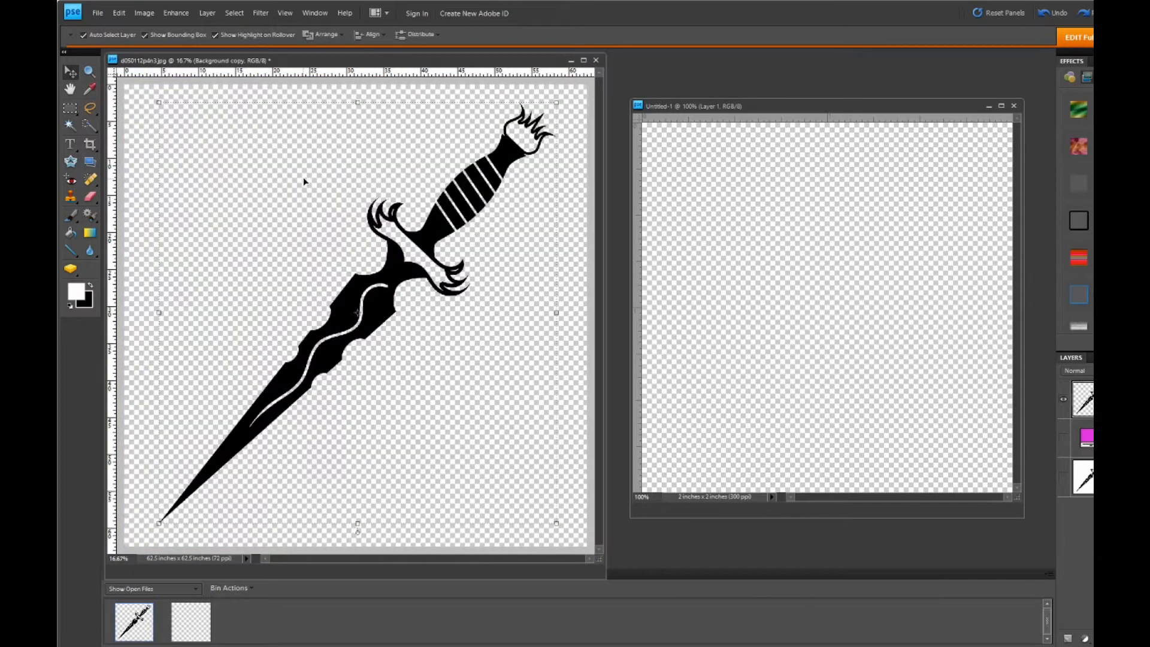
- Select the whole canvas of the cut-out dagger layer and copy it
key("ctrl+a")
left_click(232, 12)
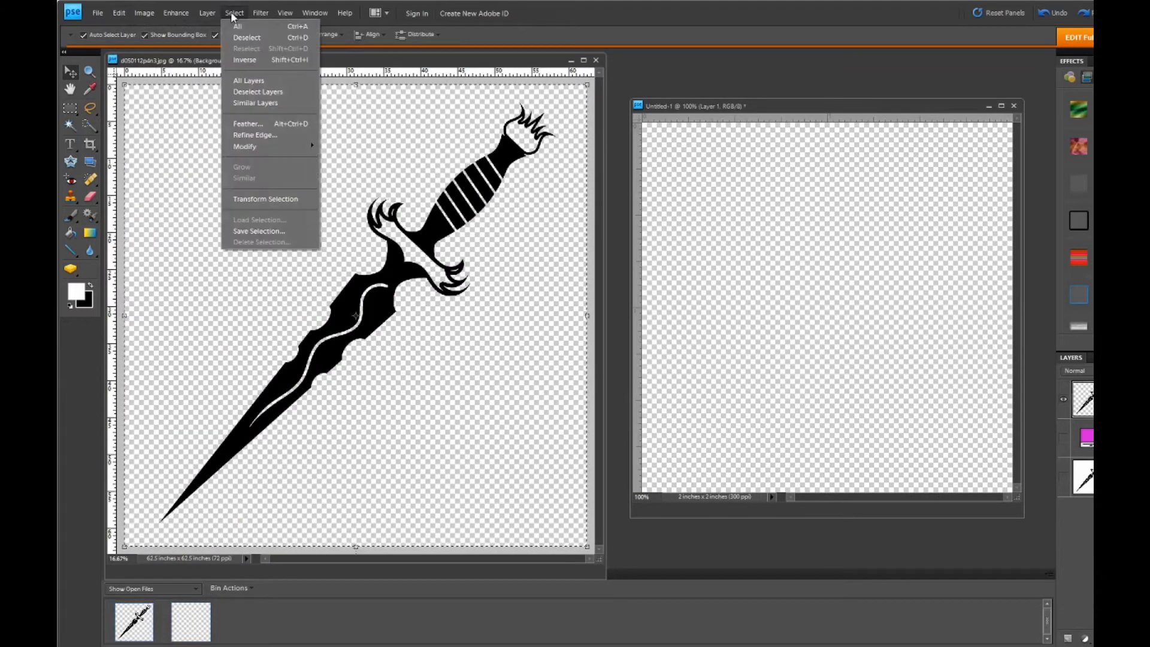
left_click(237, 27)
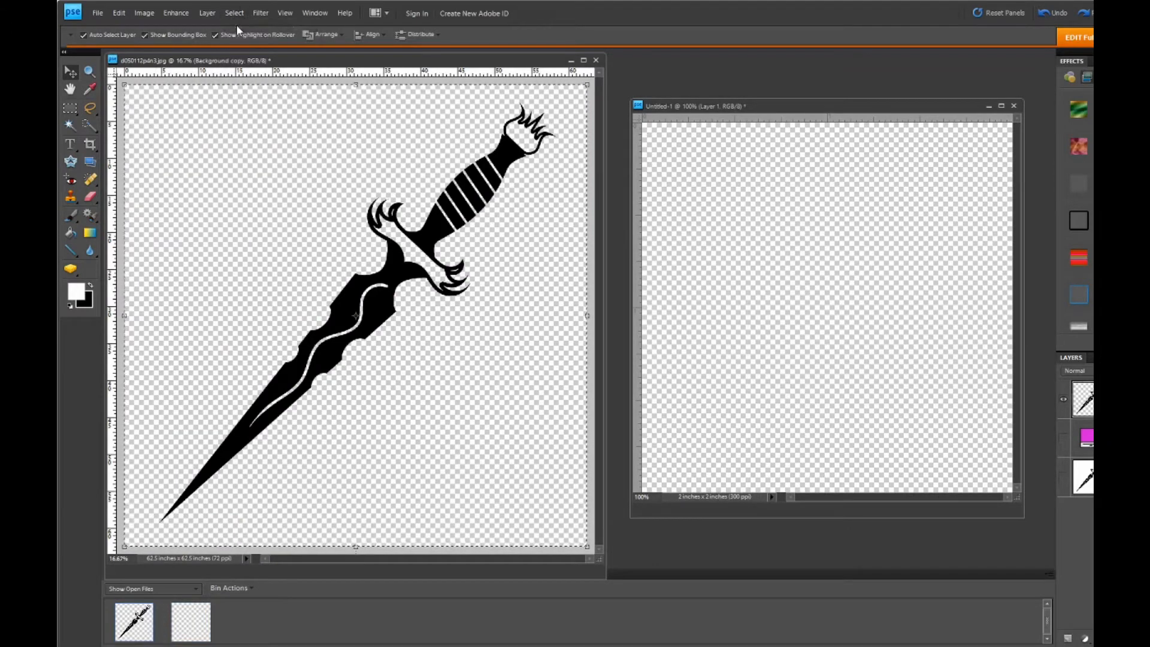
left_click(119, 13)
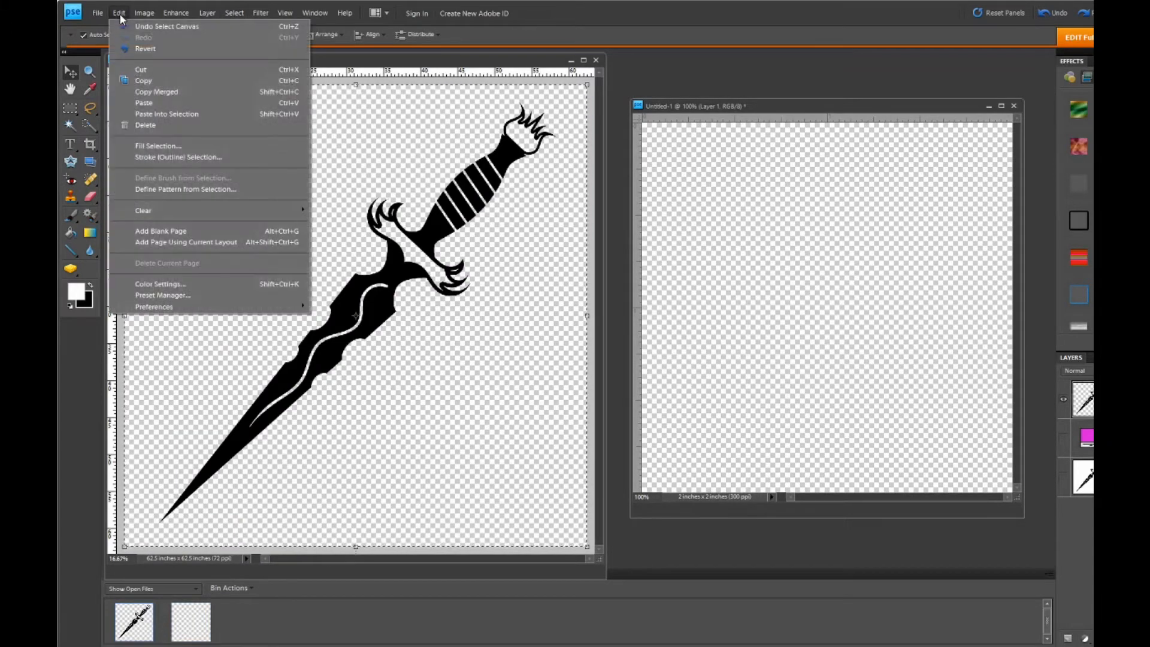
left_click(143, 80)
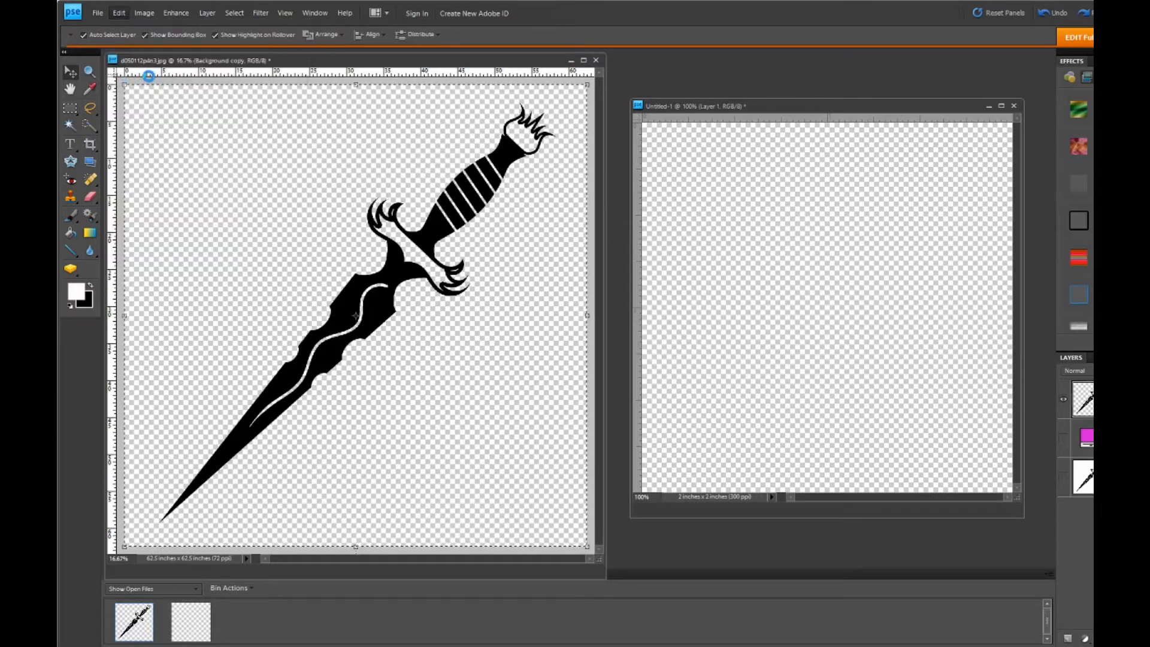
- Paste the copied dagger into the blank 2 x 2 inch document
left_click(784, 278)
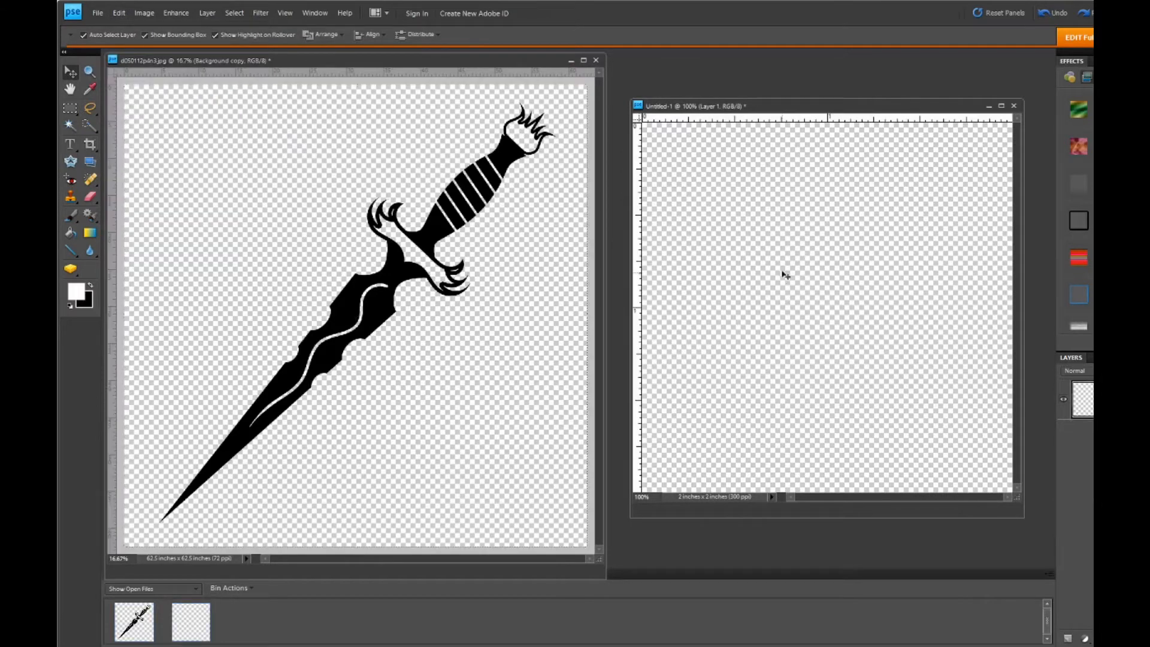
left_click(121, 13)
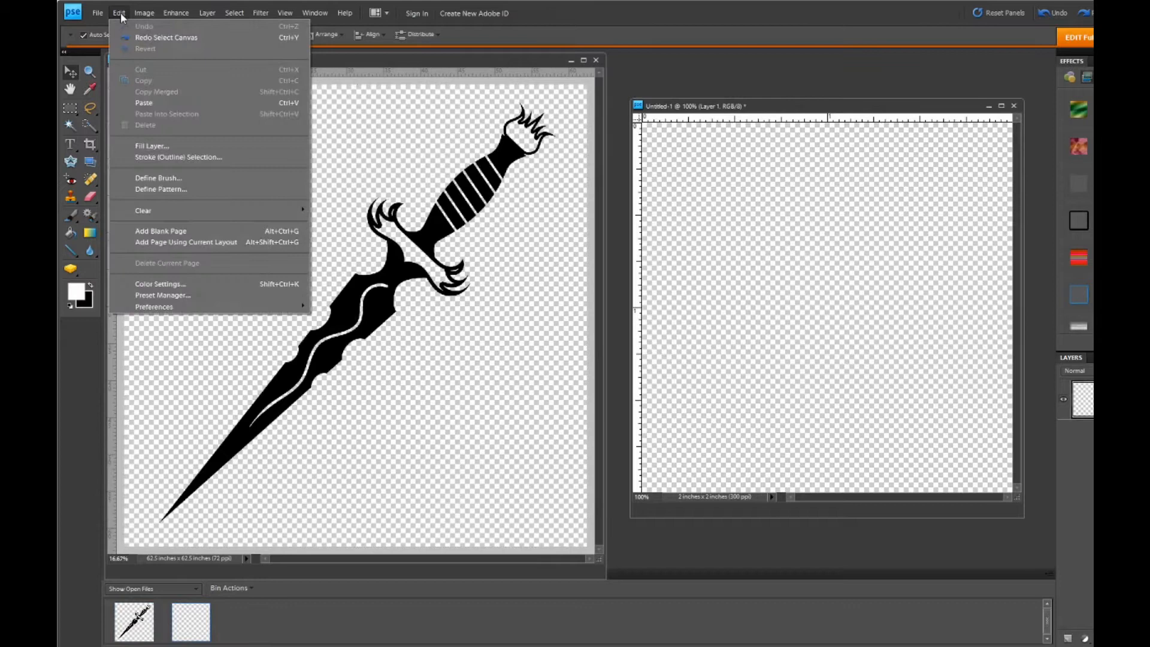
left_click(146, 105)
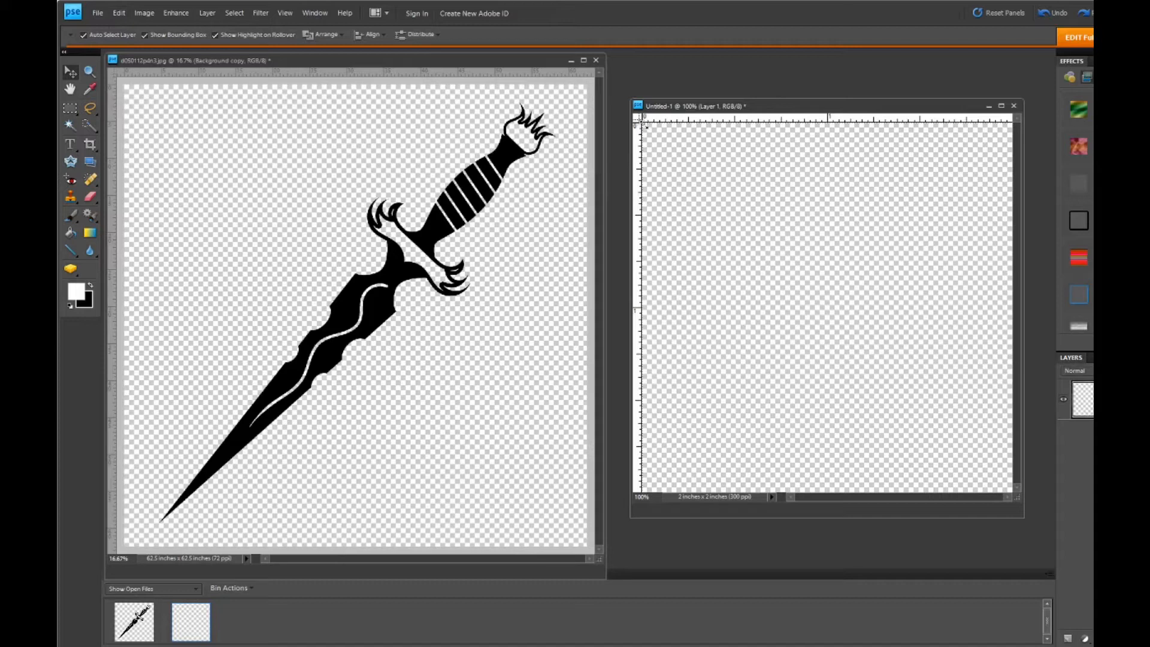
- Scale the pasted dagger proportionally to about 5.9% and position it near the centre of the 2 x 2 inch canvas
left_click_drag(643, 122, 688, 159)
left_click_drag(762, 217, 932, 347)
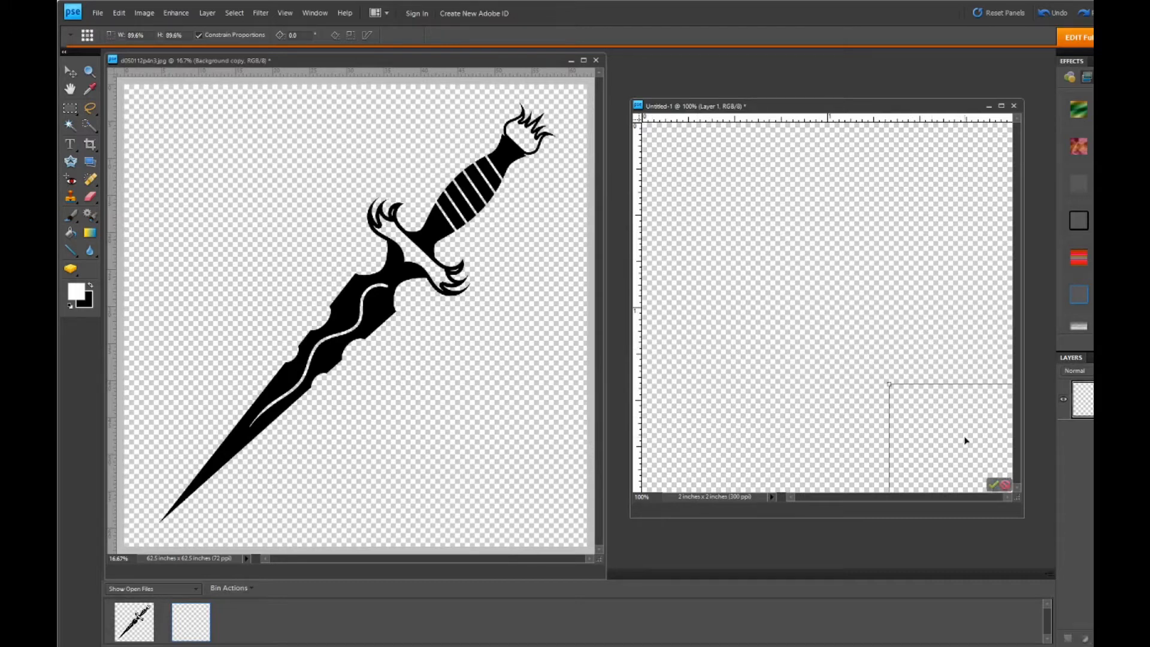
left_click_drag(965, 440, 744, 213)
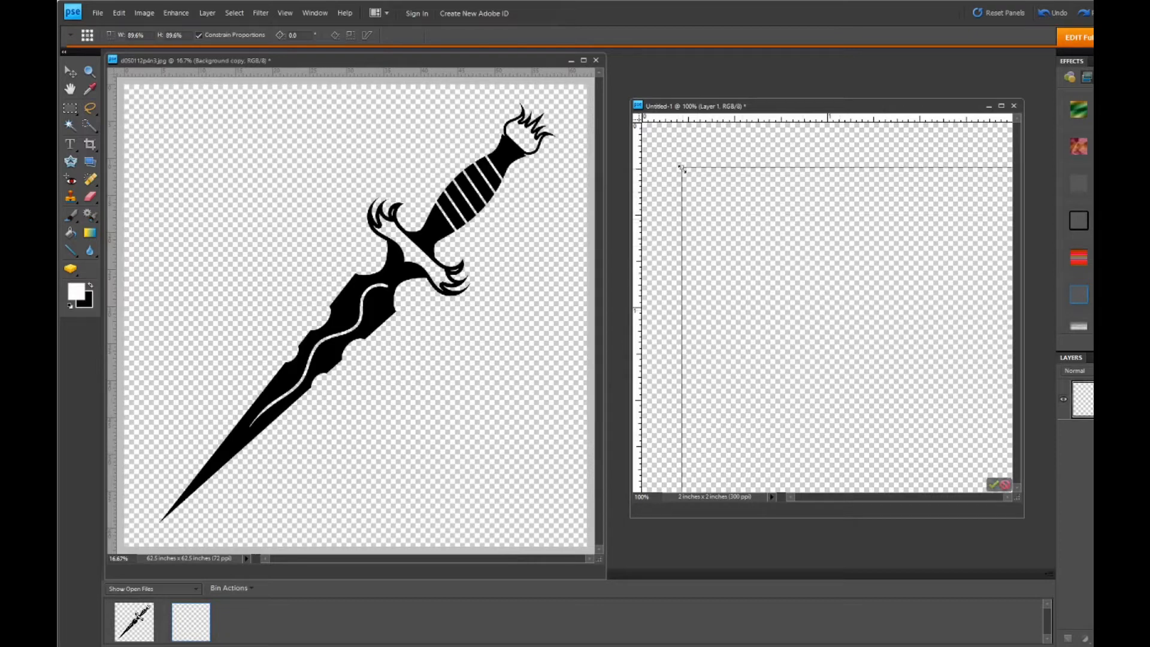
left_click_drag(682, 168, 747, 228)
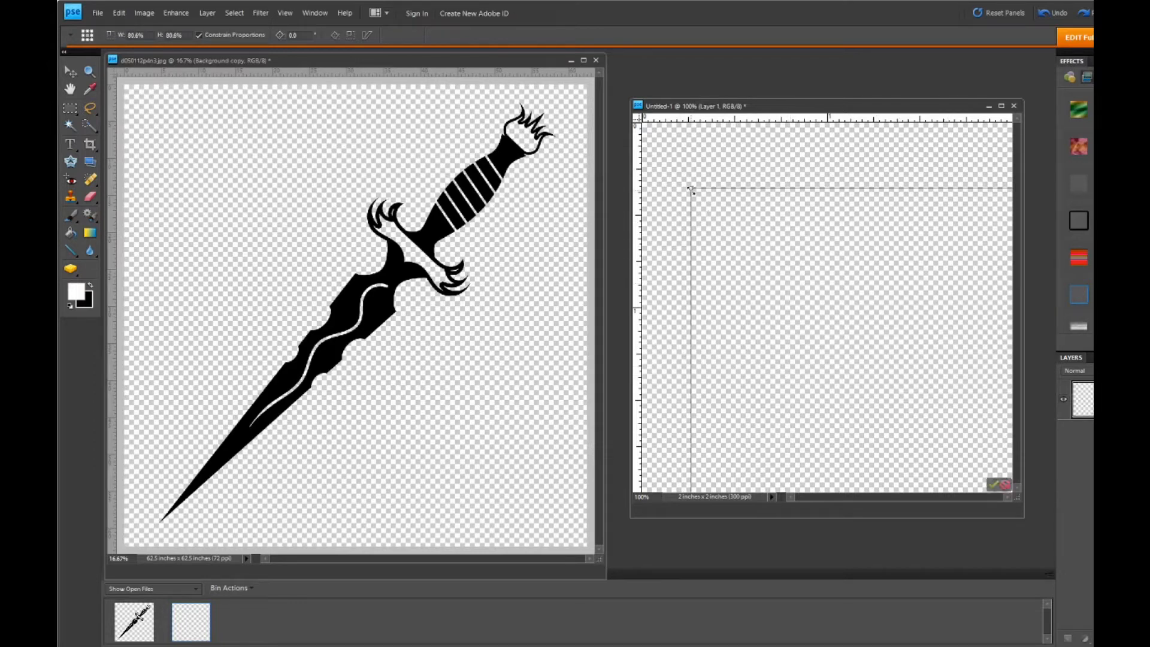
left_click_drag(690, 189, 859, 334)
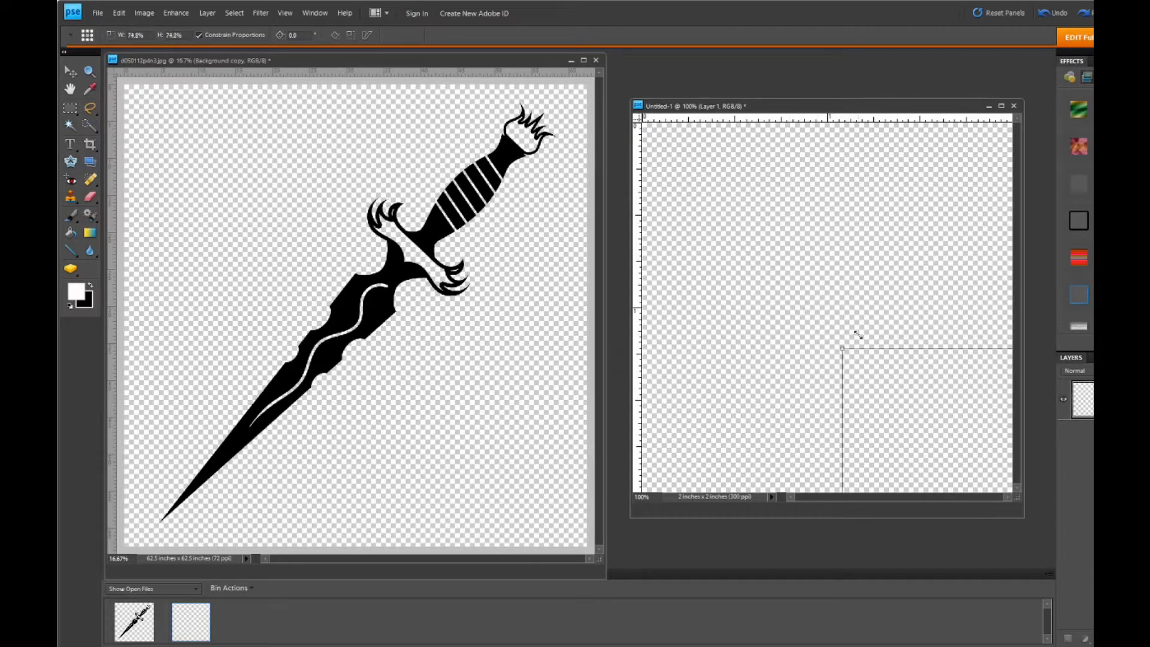
mouse_move(933, 415)
left_mouse_down()
mouse_move(801, 264)
mouse_move(699, 196)
mouse_move(924, 411)
left_mouse_up()
left_click_drag(953, 457, 906, 394)
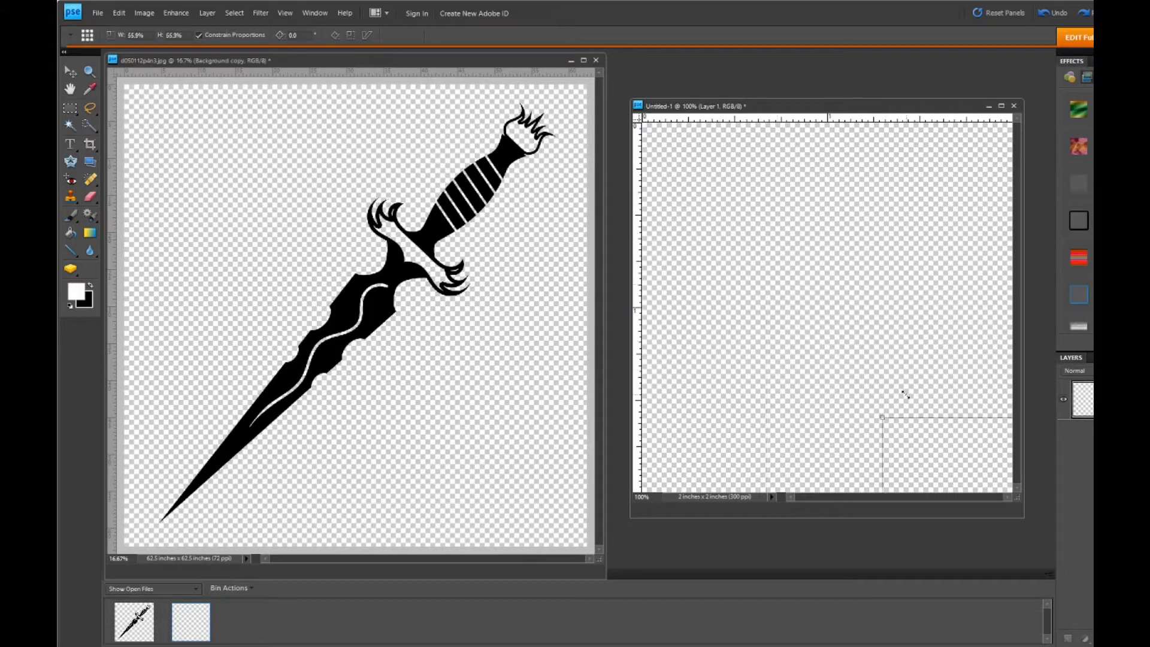
left_click_drag(952, 456, 901, 390)
left_click_drag(937, 457, 891, 394)
left_click_drag(945, 447, 727, 221)
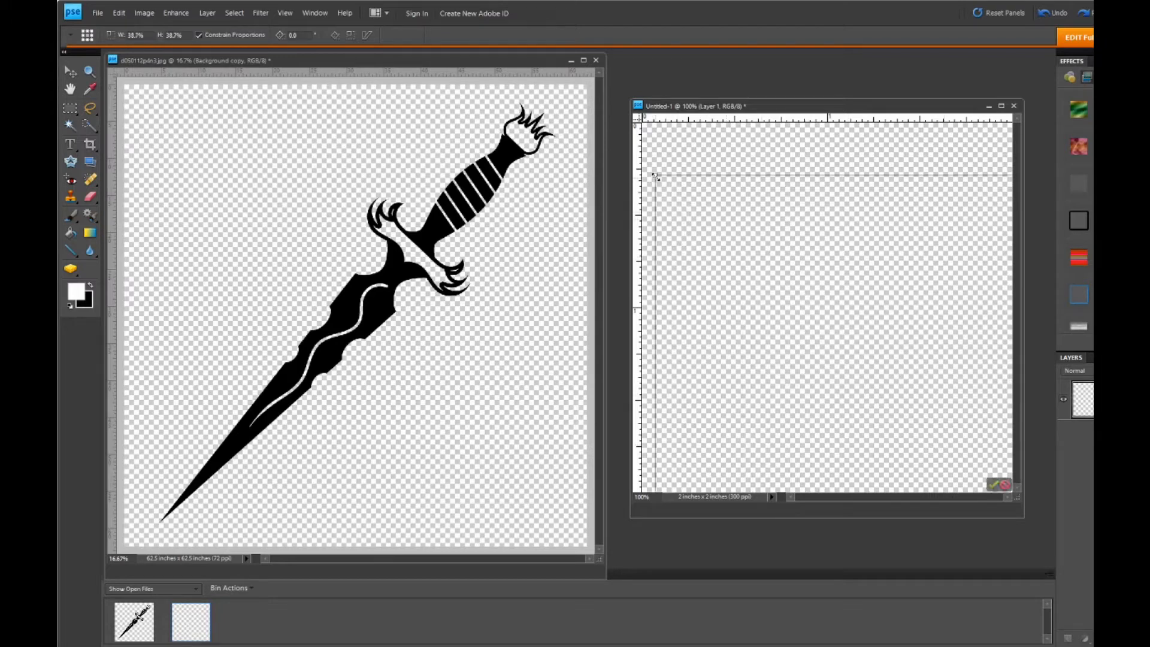
left_click_drag(655, 176, 894, 394)
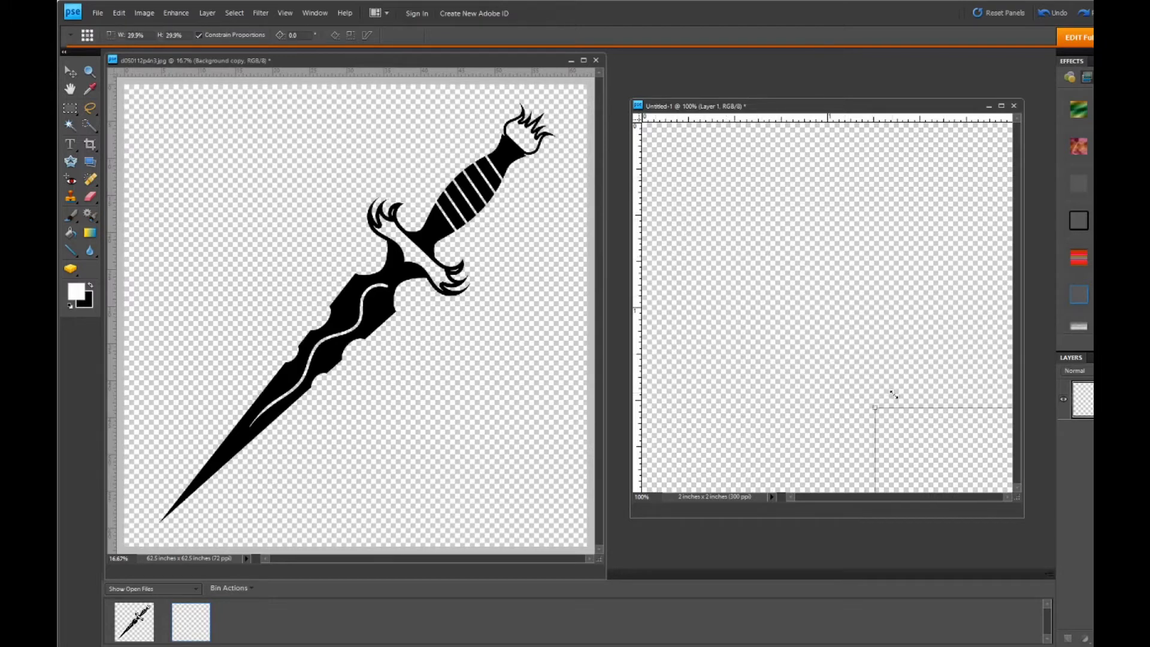
left_click_drag(929, 434, 724, 188)
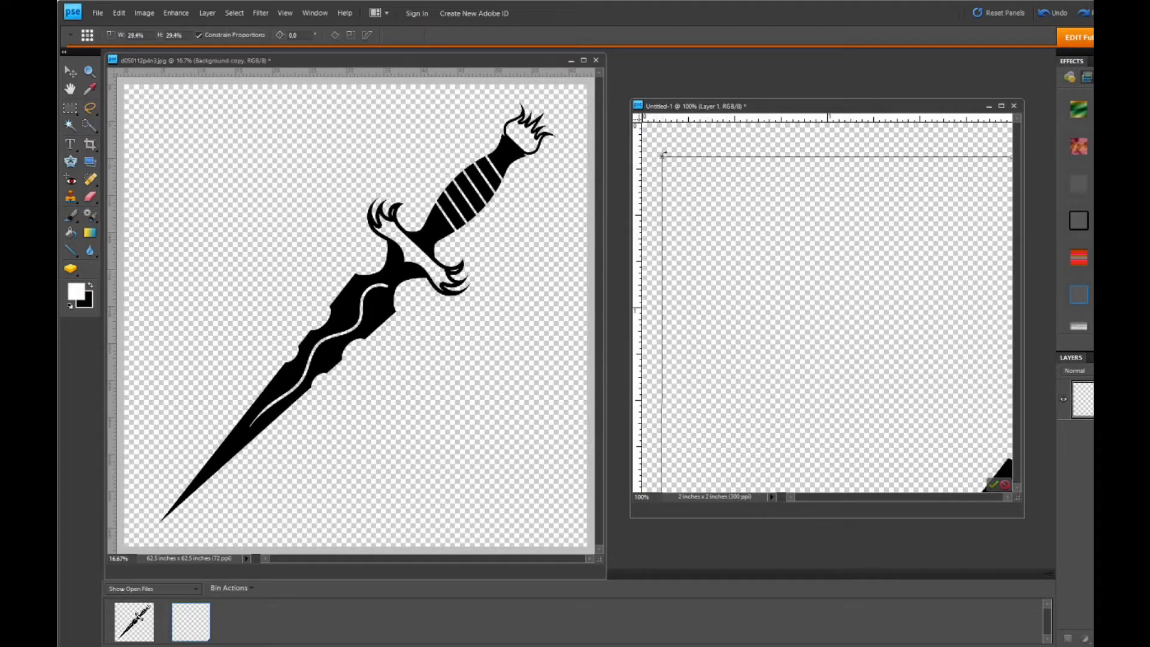
left_click_drag(663, 157, 721, 250)
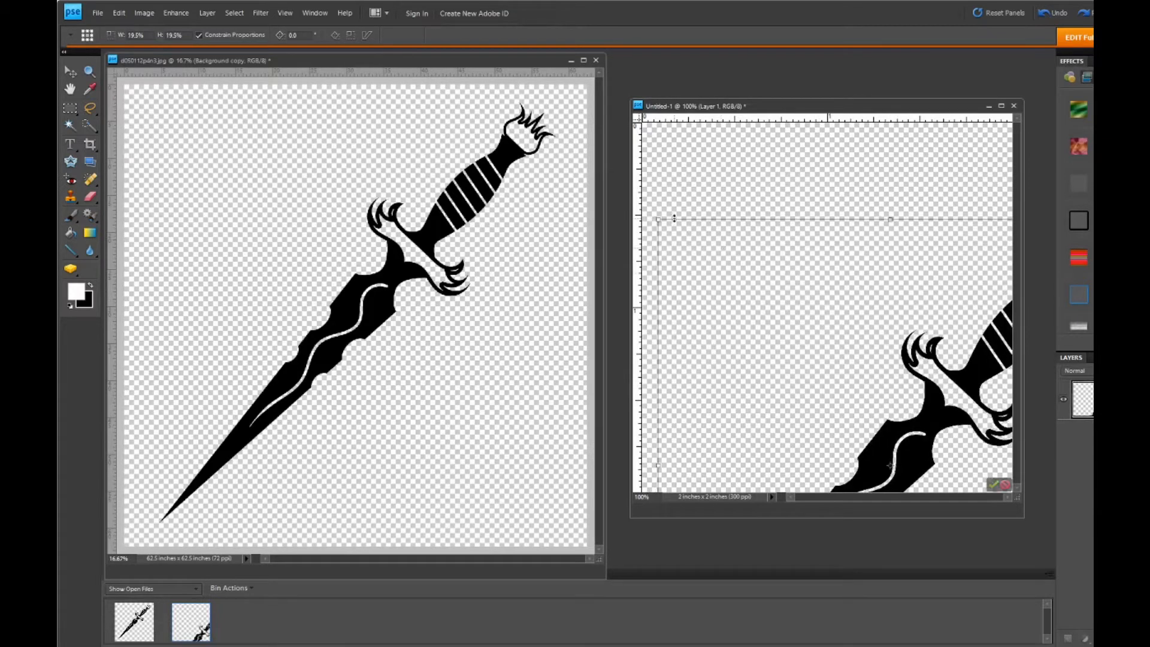
left_click_drag(660, 223, 753, 242)
left_click_drag(670, 187, 789, 283)
left_click_drag(844, 369, 786, 283)
left_click_drag(716, 214, 760, 262)
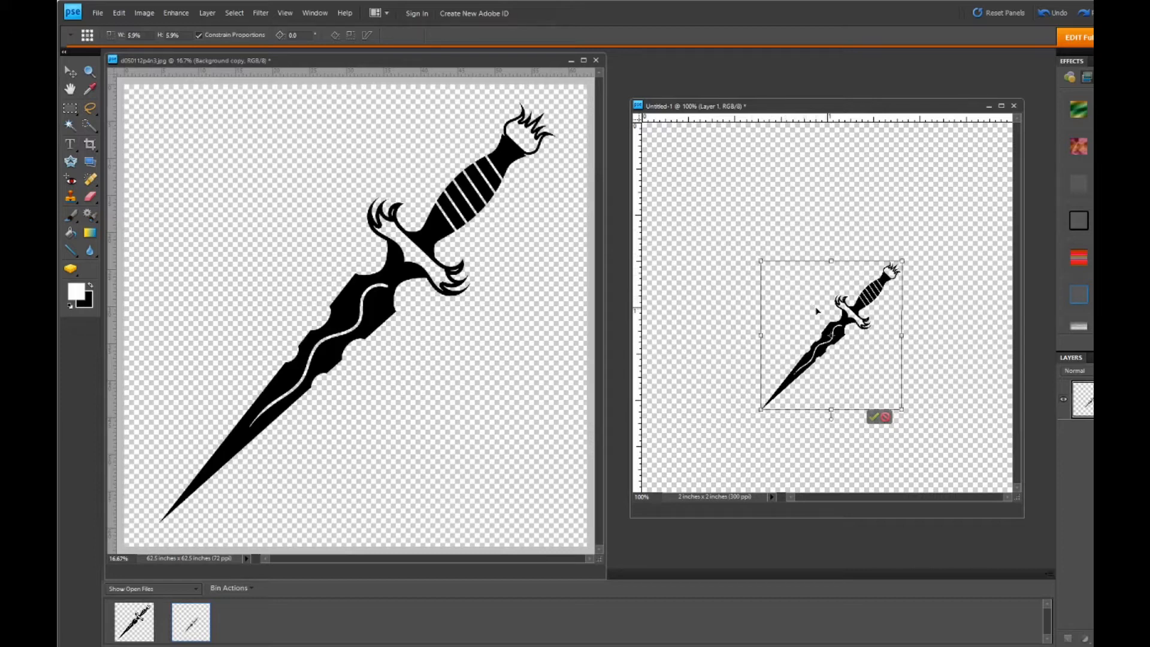
left_click_drag(816, 308, 781, 296)
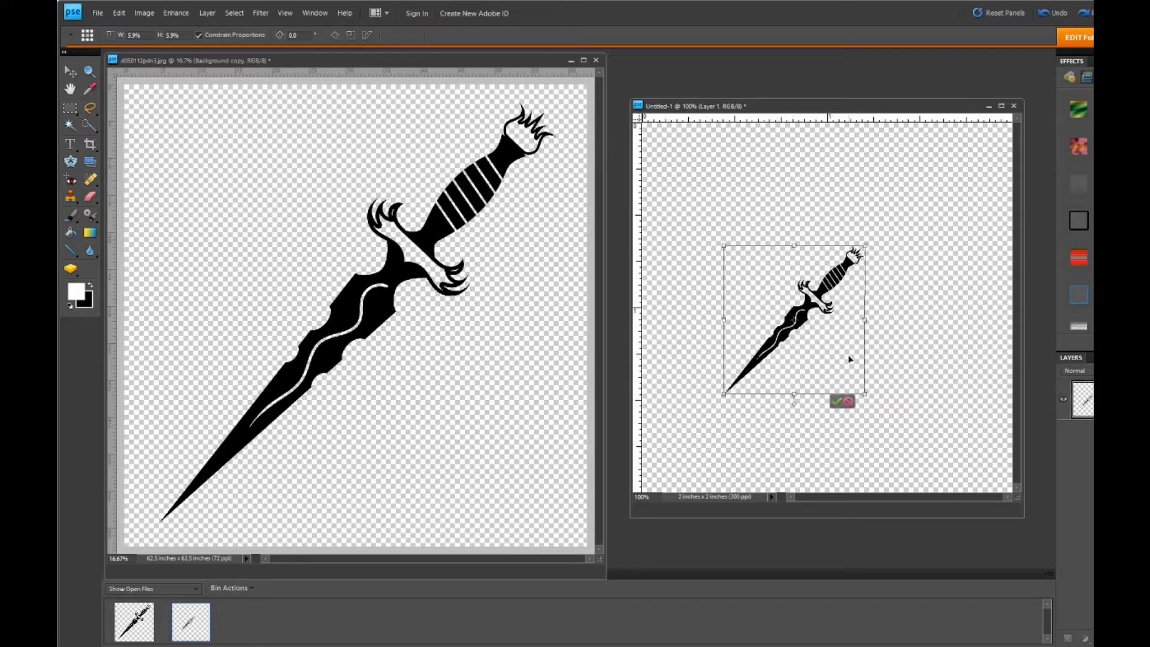
left_click(836, 402)
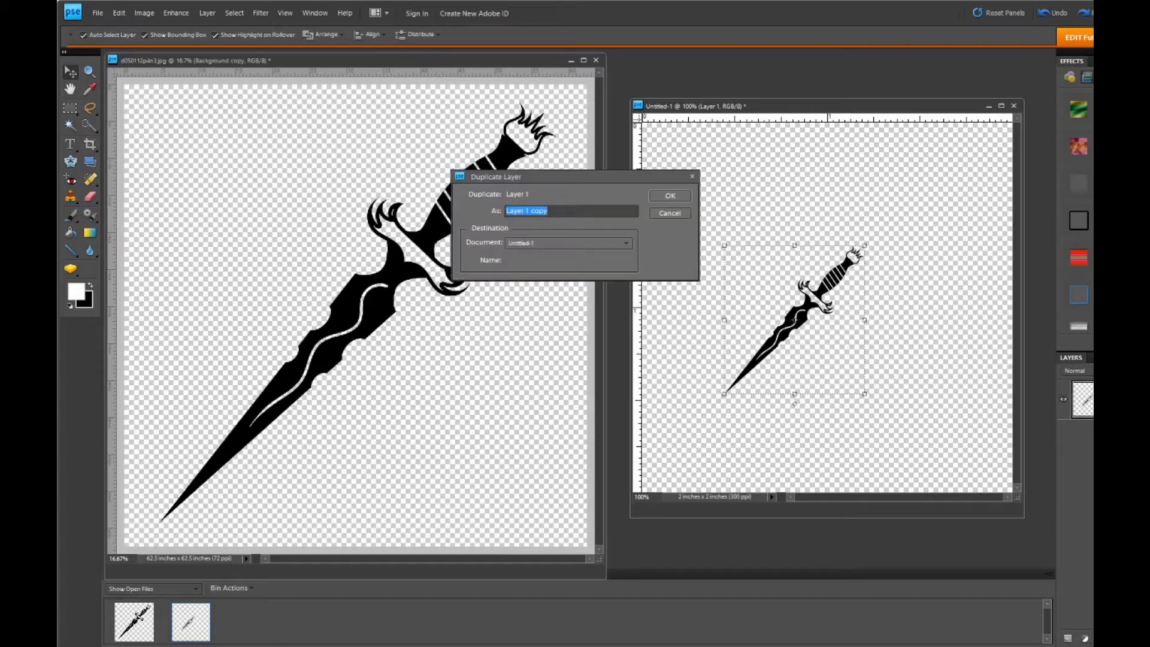
- Duplicate the small dagger layer twice and hide the two lower layers
left_click(673, 193)
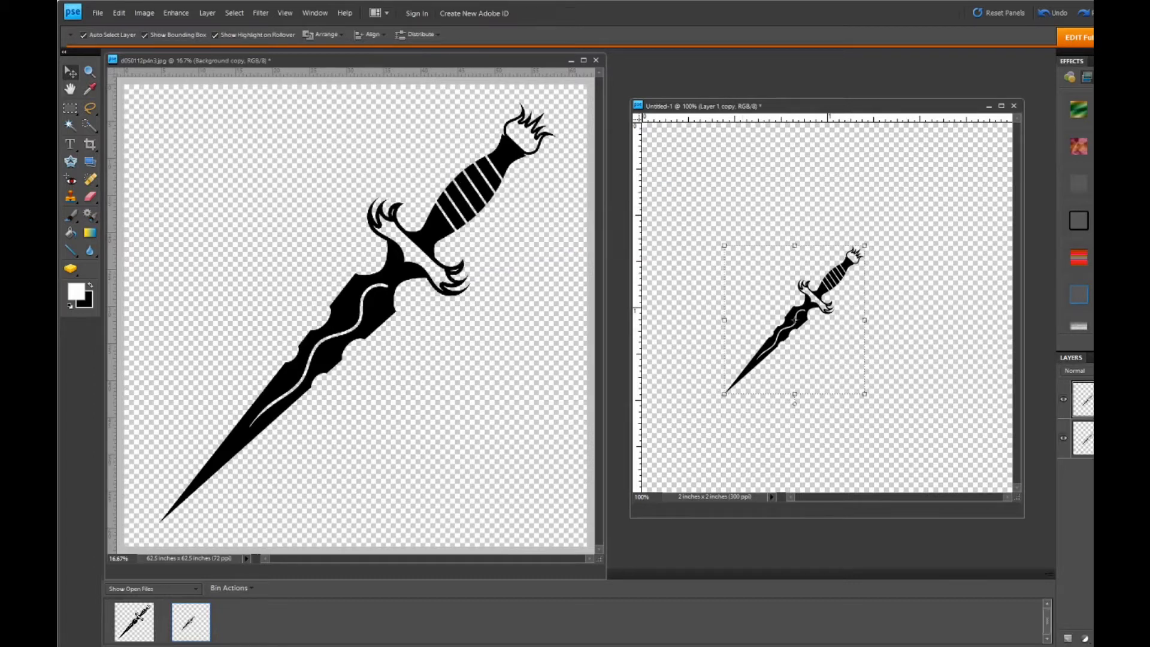
left_click(1085, 438)
left_click(670, 195)
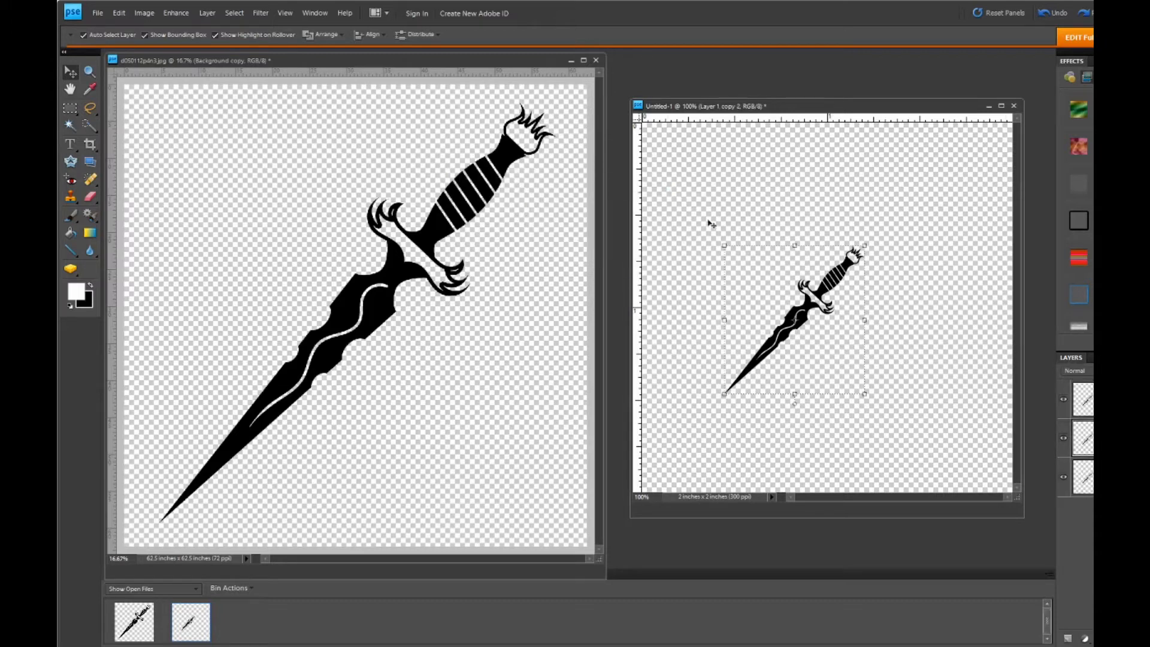
left_click(1064, 441)
left_click(1064, 478)
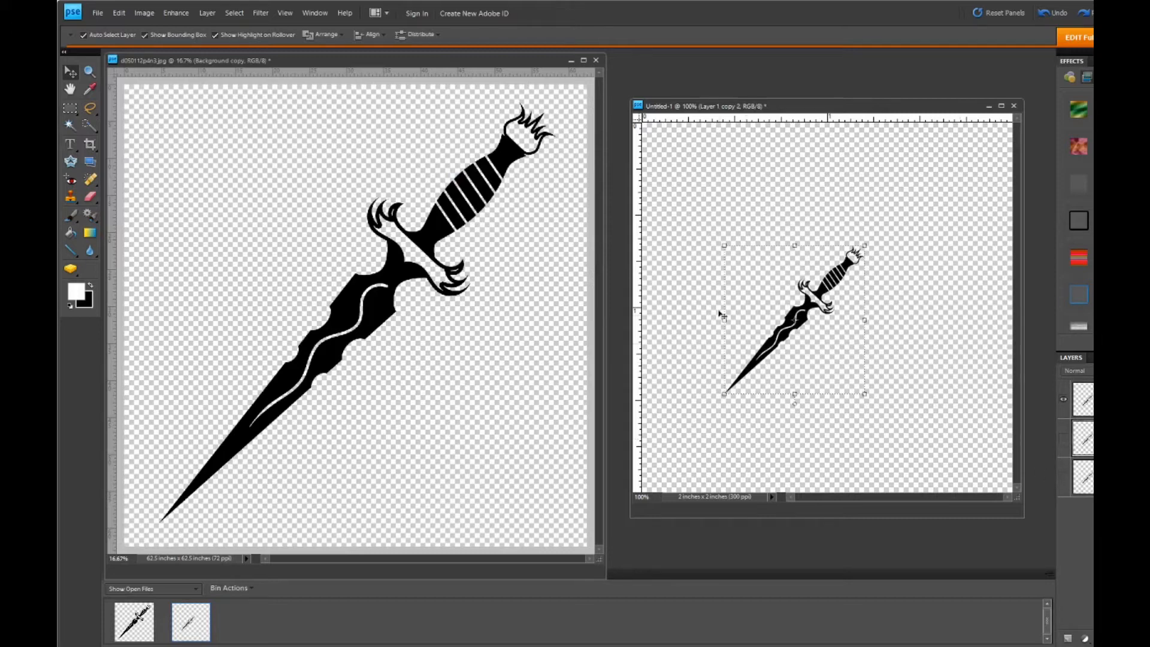
- Align the visible top dagger layer to the horizontal centre of the whole canvas and clear the selection
left_click(739, 313)
left_click(790, 318)
key("ctrl+a")
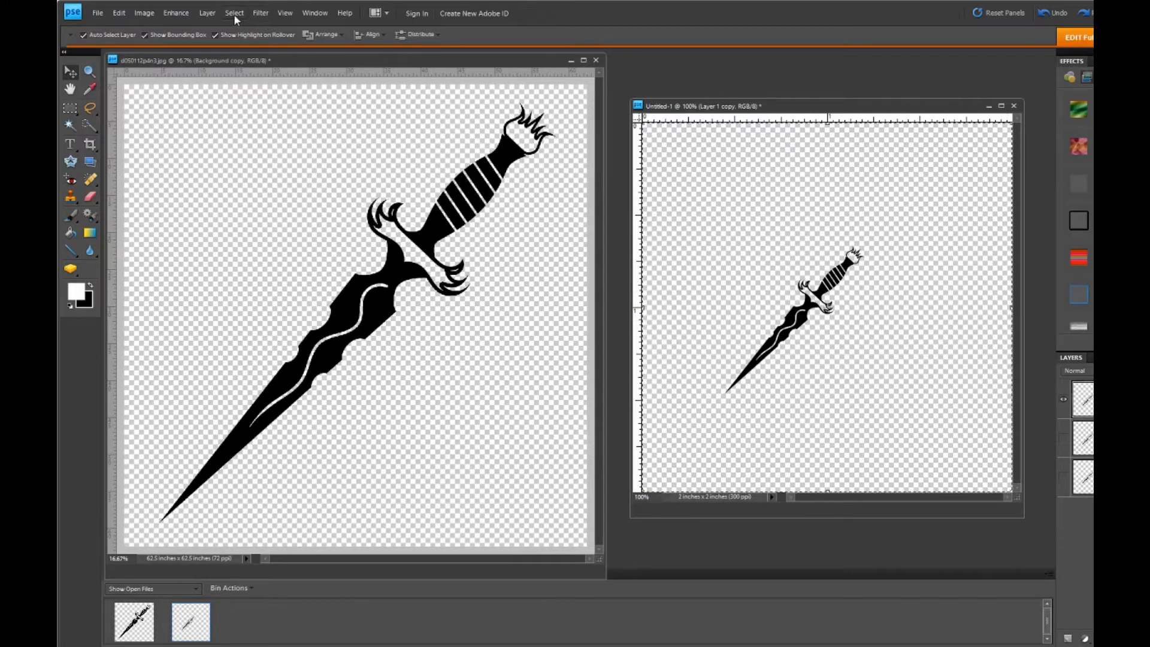
left_click(369, 33)
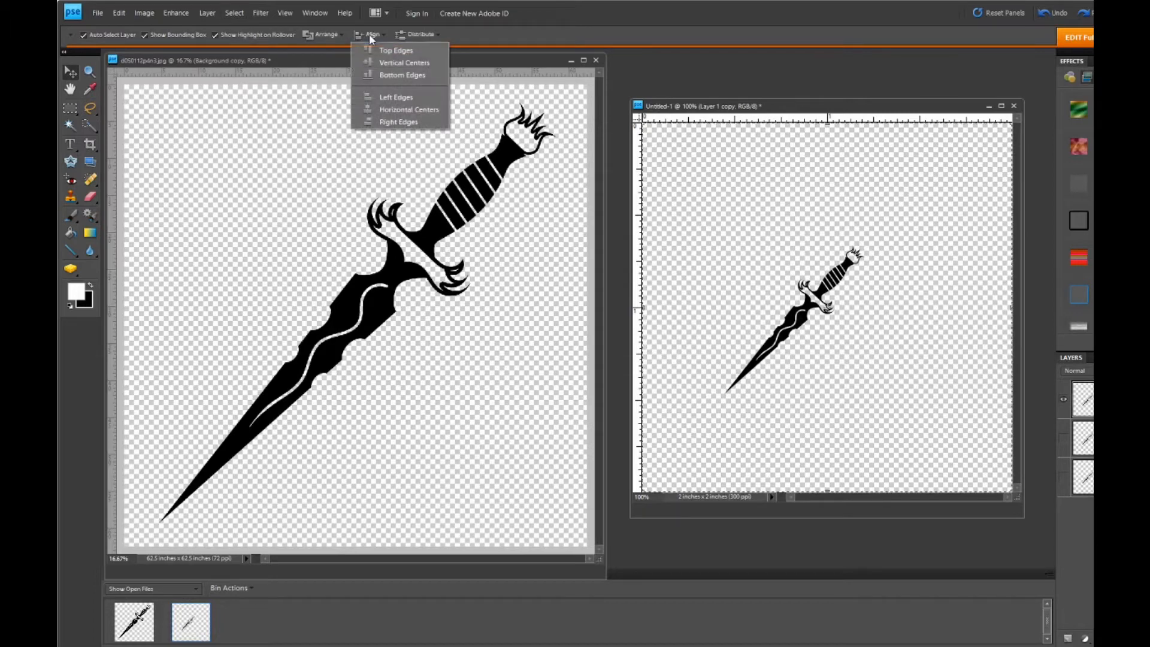
left_click(394, 109)
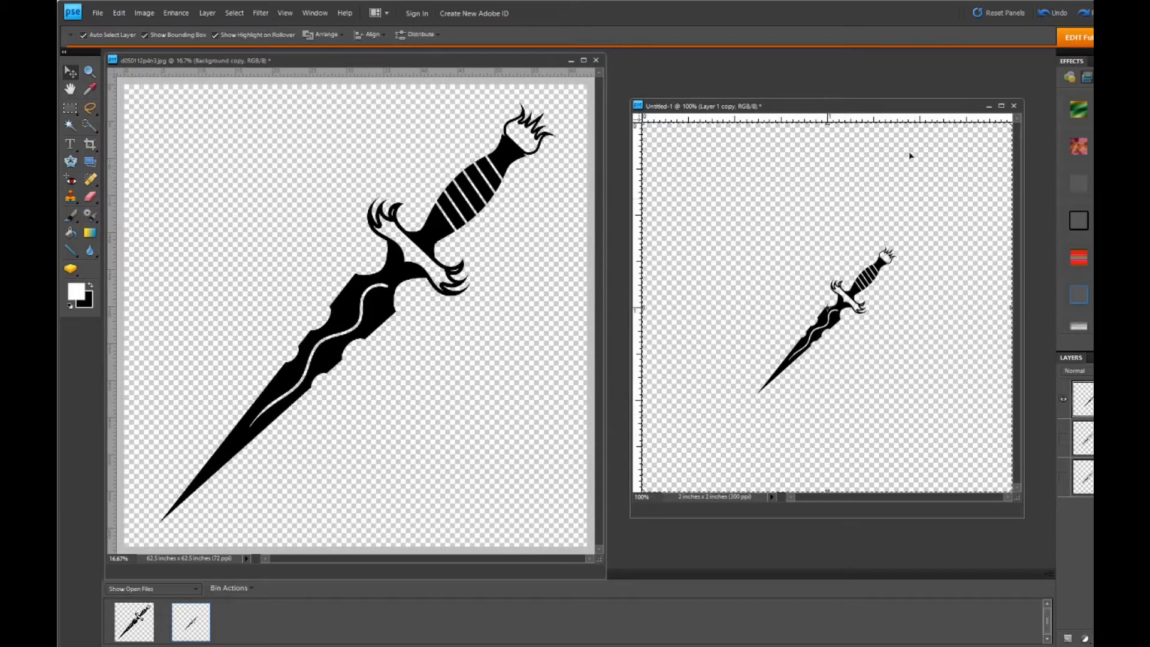
left_click(232, 12)
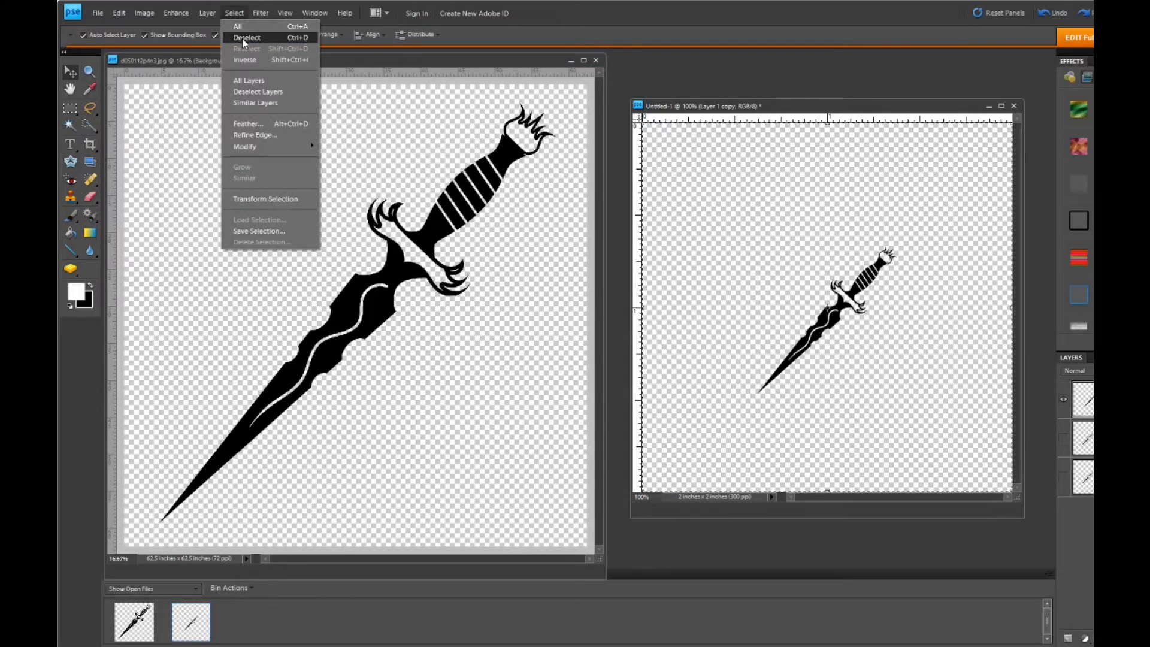
left_click(245, 37)
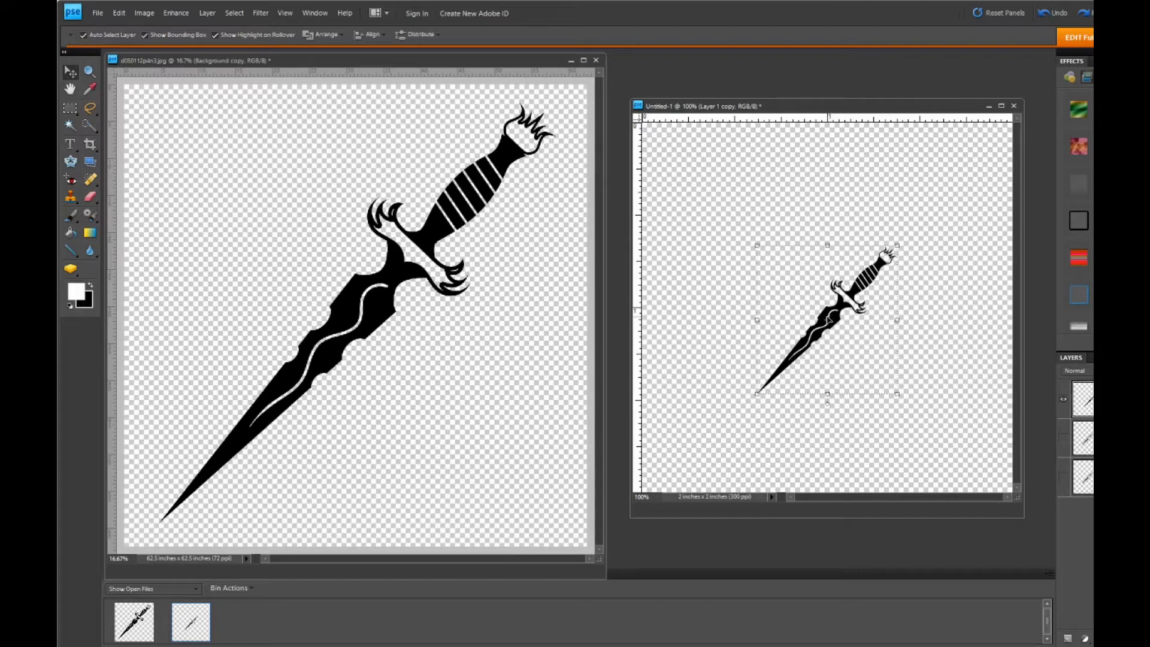
- Nudge the top dagger layer straight right until its handle tip nearly touches the canvas's right edge
key("Right")
key("Right")
key("Right")
key("Right")
key("Right")
key("Right")
key("Right")
key("Right")
key("Right")
key("Right")
key("Right")
key("Right")
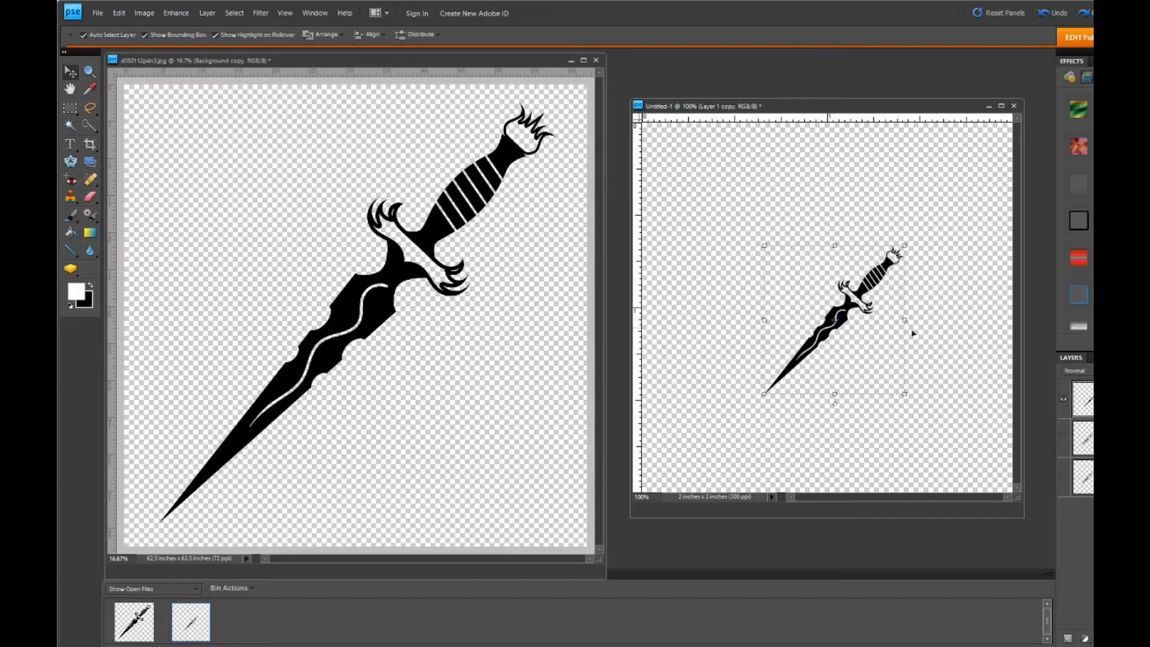
key("Right")
key("Right")
key("Right")
key("Right")
key("Right")
key("Right")
key("Right")
key("Right")
key("Right")
key("Right")
key("Right")
key("Right")
key("Right")
key("Right")
key("Right")
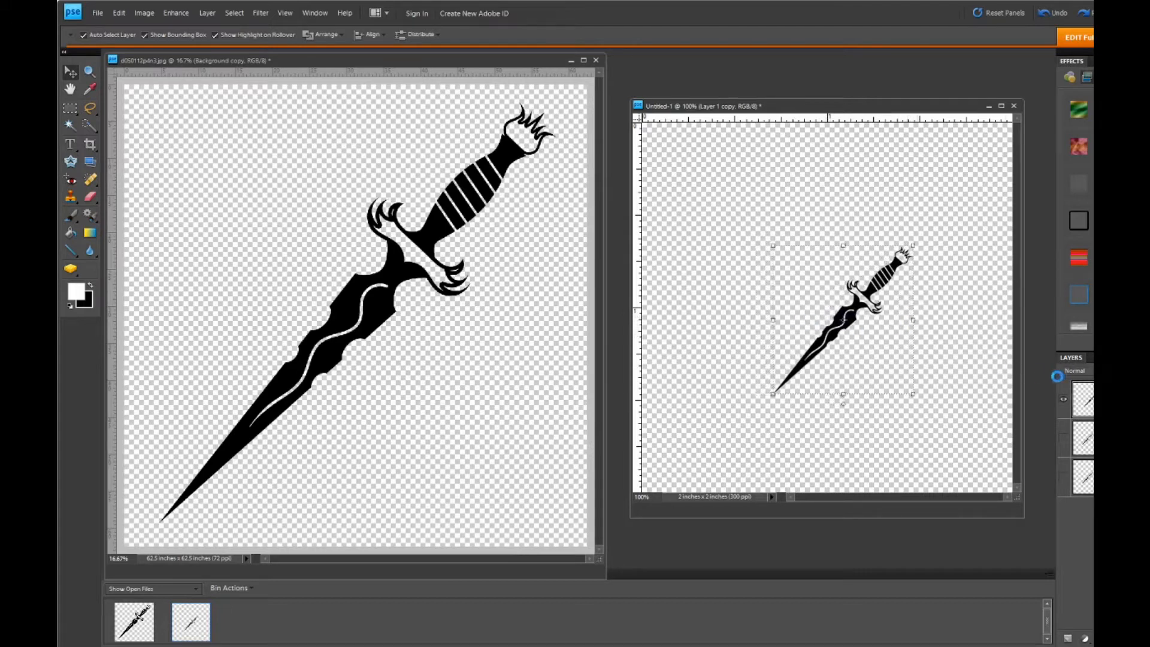
key("Right")
key("Right")
key("Right")
key("Right")
key("Right")
key("Right")
key("Right")
key("Right")
key("Right")
key("Right")
key("Right")
key("Right")
key("Right")
key("Right")
key("Right")
key("Right")
key("Right")
key("Right")
key("Right")
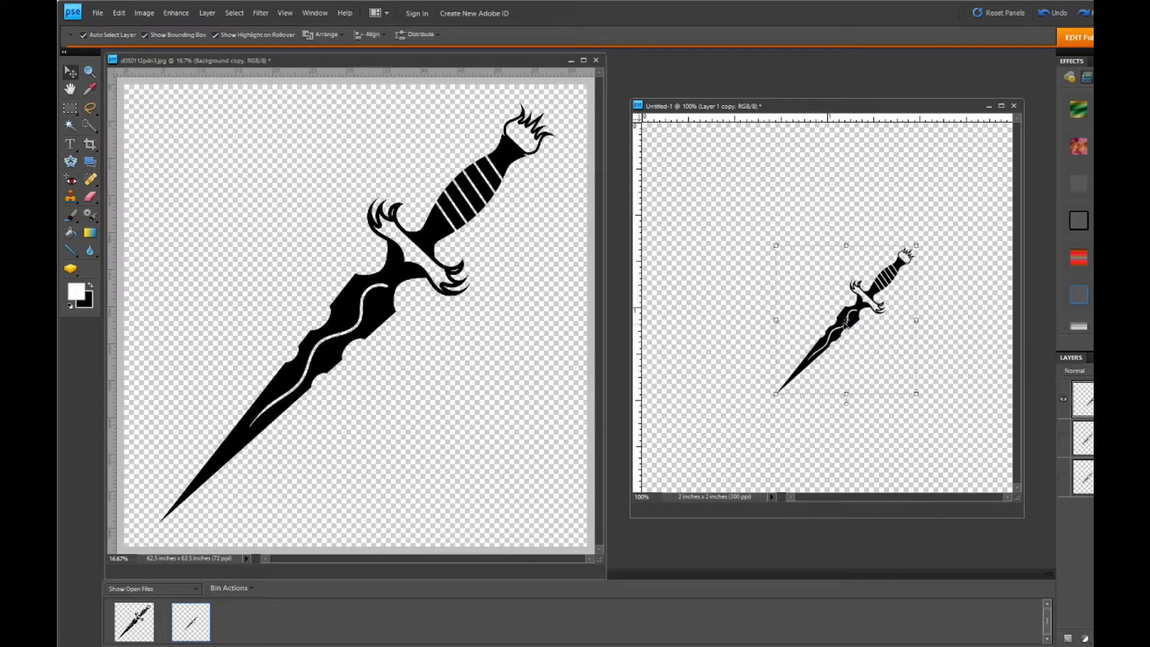
key("Right")
key("Right")
key("Right")
key("Right")
key("Right")
key("Right")
key("Right")
key("Right")
key("Right")
key("Right")
key("Right")
key("Right")
key("Right")
key("Right")
key("Right")
key("Right")
key("Right")
key("Right")
key("Right")
key("Right")
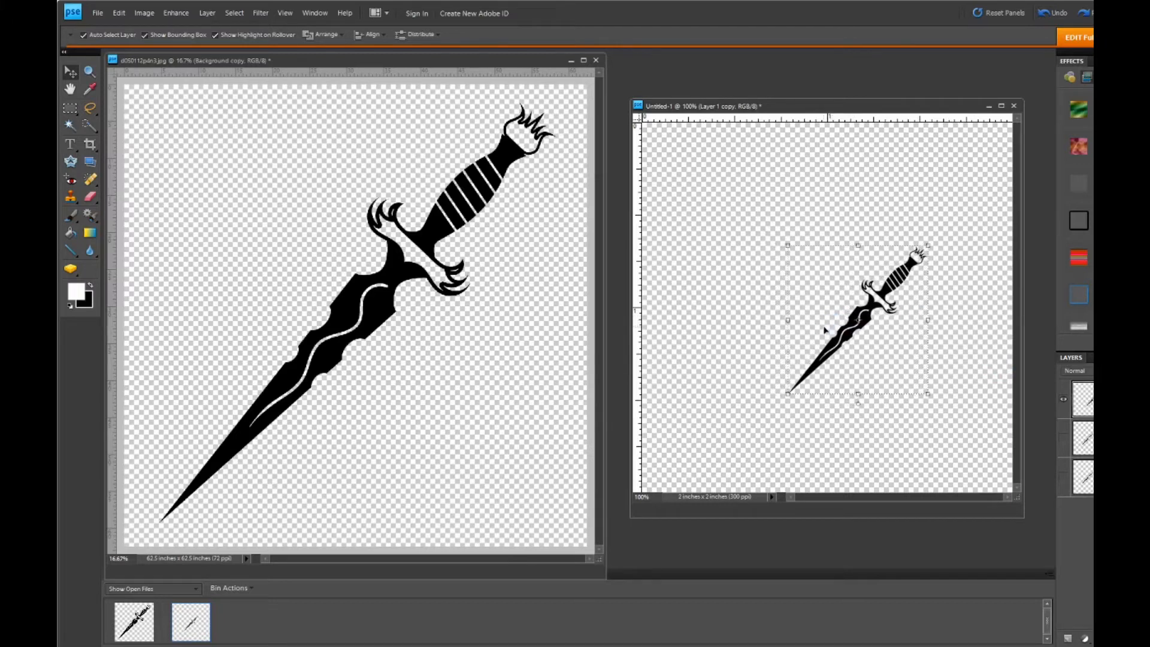
key("Right")
key("Right")
key("Right")
key("Right")
key("Right")
key("Right")
key("Right")
key("Right")
key("Right")
key("Right")
key("Right")
key("Right")
key("Right")
key("Right")
key("Right")
key("Right")
key("Right")
key("Right")
key("Right")
key("Right")
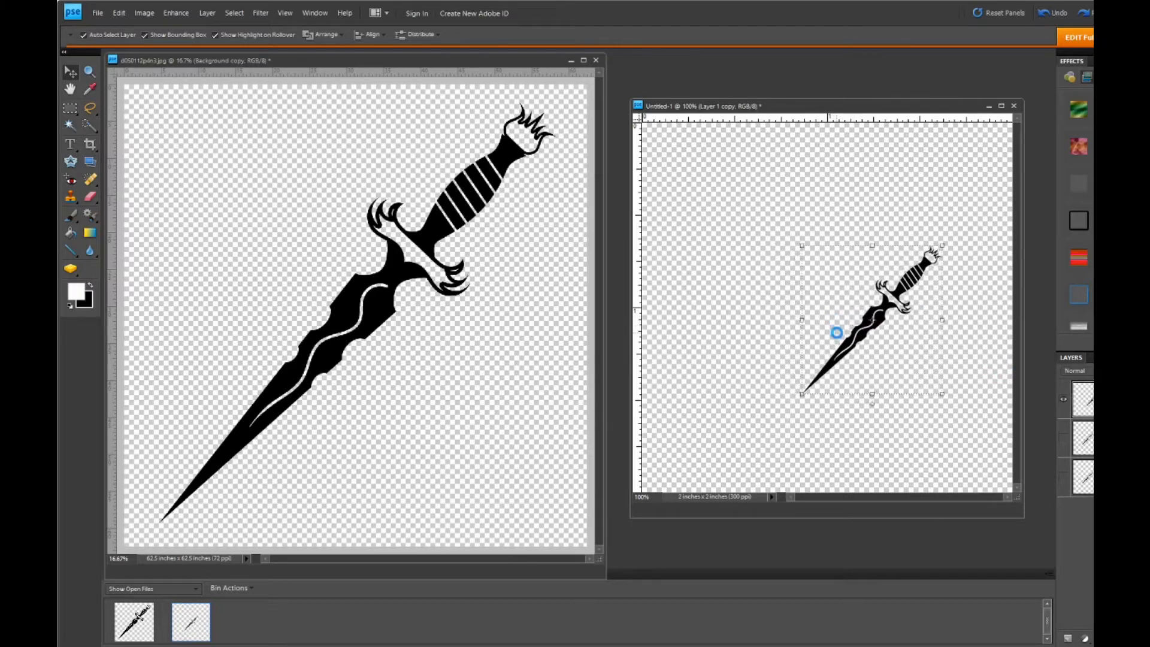
key("Right")
key("Right")
key("Right")
key("Right")
key("Right")
key("Right")
key("Right")
key("Right")
key("Right")
key("Right")
key("Right")
key("Right")
key("Right")
key("Right")
key("Right")
key("Right")
key("Right")
key("Right")
key("Right")
key("Right")
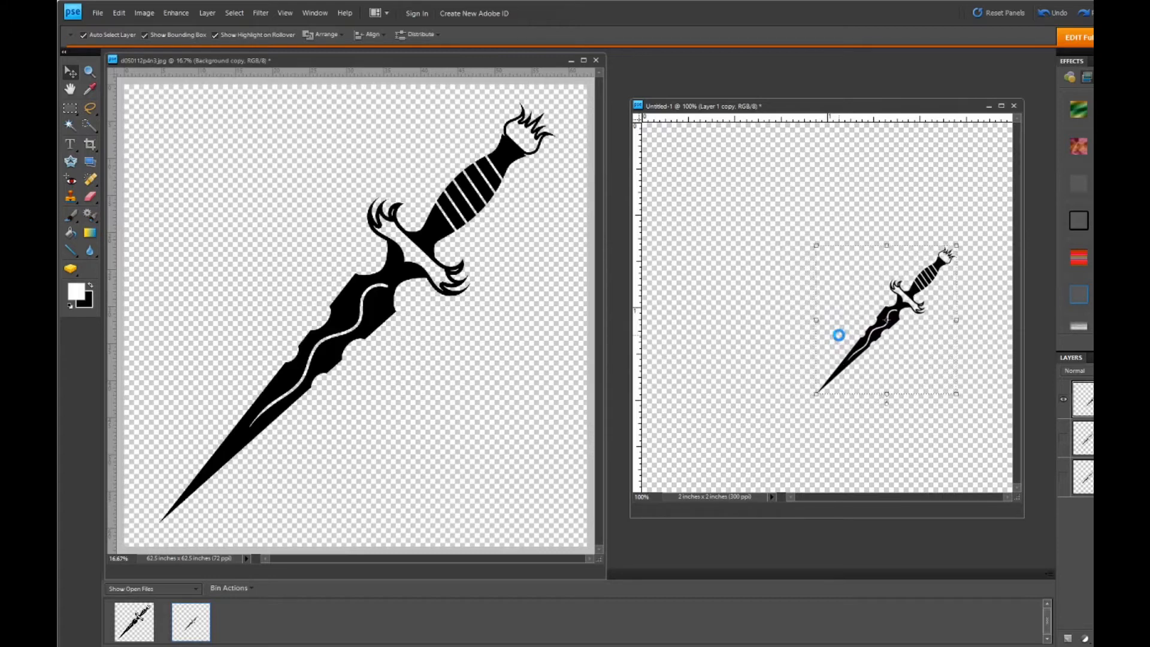
key("Right")
key("Right")
key("Right")
key("Right")
key("Right")
key("Right")
key("Right")
key("Right")
key("Right")
key("Right")
key("Right")
key("Right")
key("Right")
key("Right")
key("Right")
key("Right")
key("Right")
key("Right")
key("Right")
key("Right")
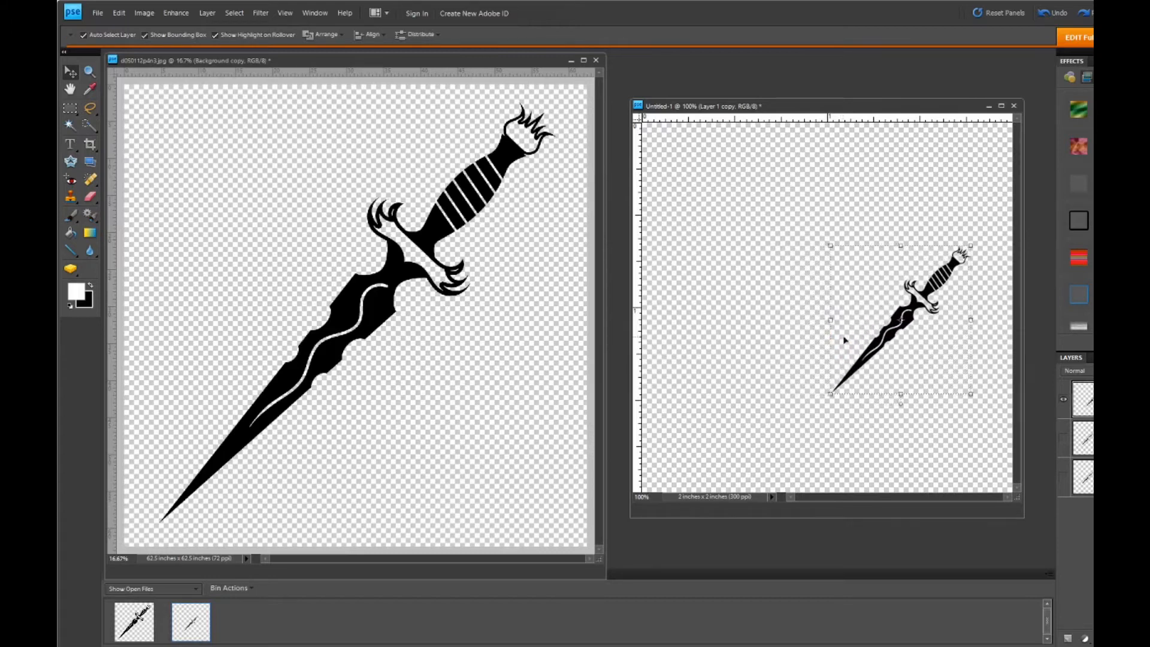
key("Right")
key("Right")
key("Right")
key("Right")
key("Right")
key("Right")
key("Right")
key("Right")
key("Right")
key("Right")
key("Right")
key("Right")
key("Right")
key("Right")
key("Right")
key("Right")
key("Right")
key("Right")
key("Right")
key("Right")
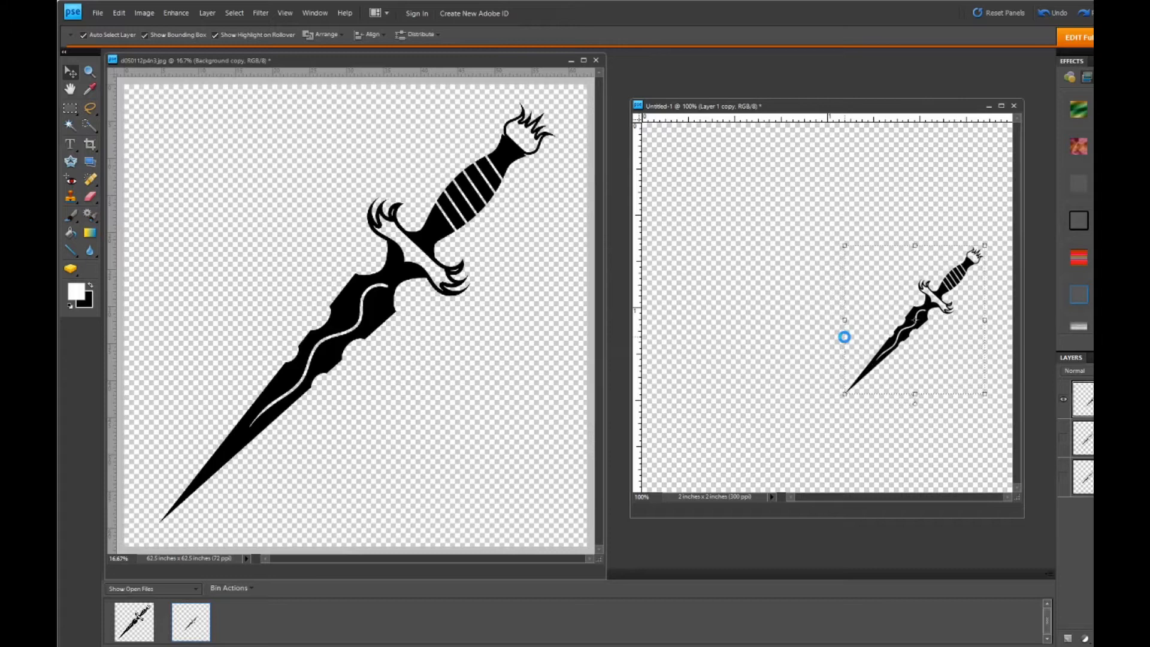
key("Right")
key("Right")
key("Right")
key("Right")
key("Right")
key("Right")
key("Right")
key("Right")
key("Right")
key("Right")
key("Right")
key("Right")
key("Right")
key("Right")
key("Right")
key("Right")
key("Right")
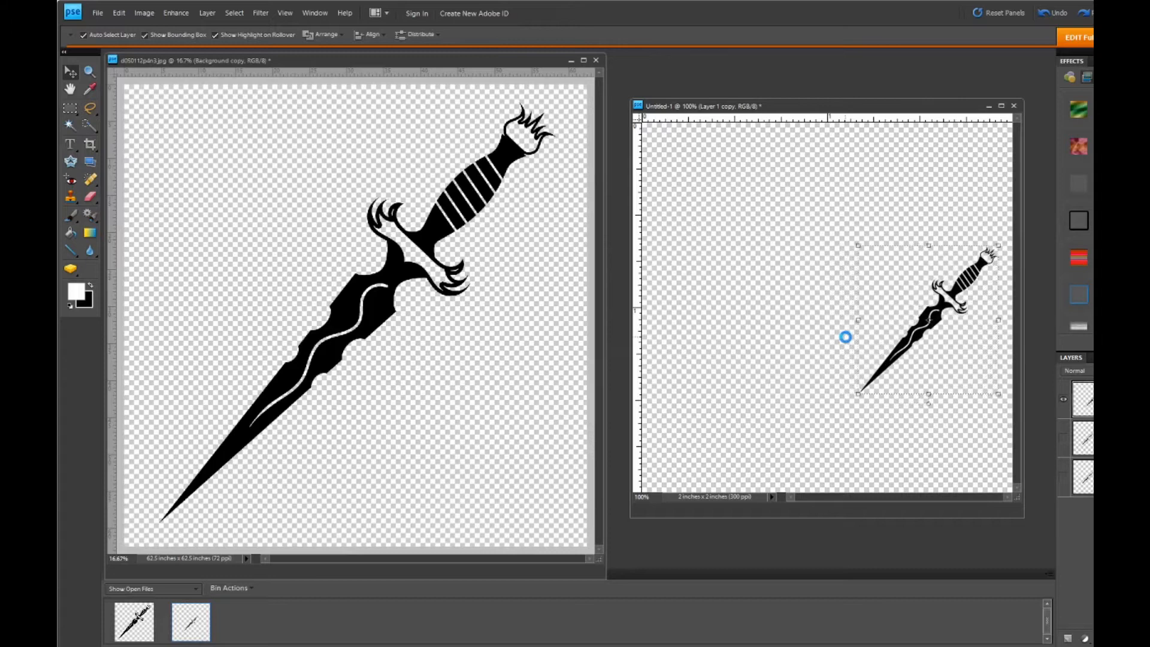
key("Right")
key("Right")
key("Right")
key("Right")
key("Right")
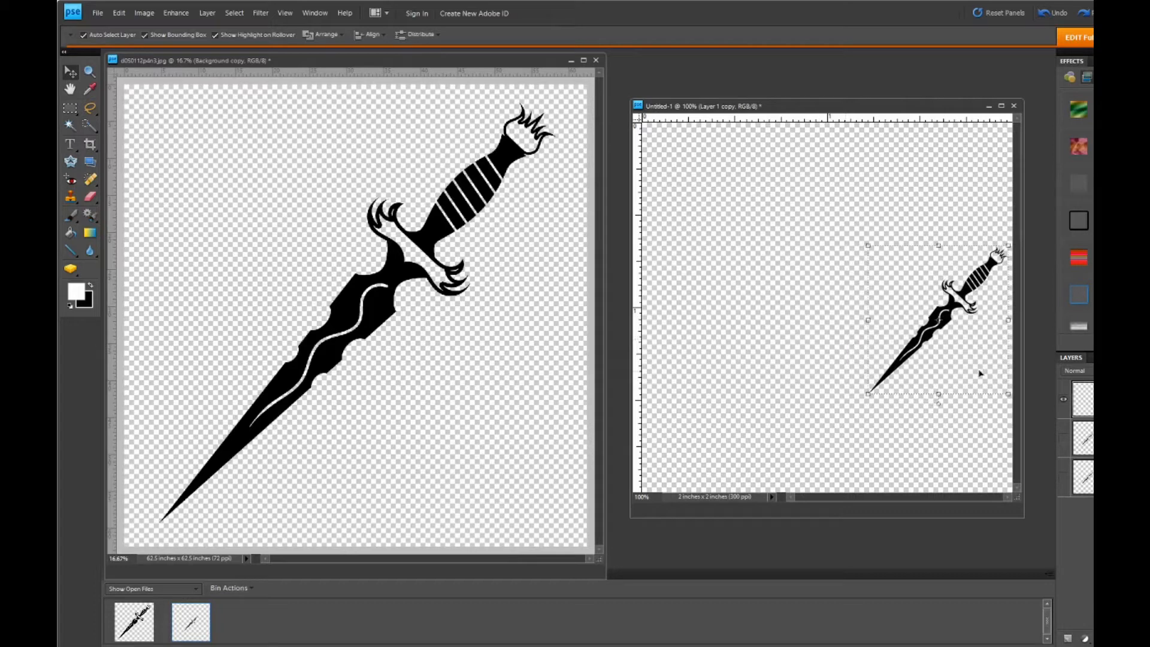
- Show the middle dagger layer and align it to the horizontal centre of the whole canvas
left_click(1063, 442)
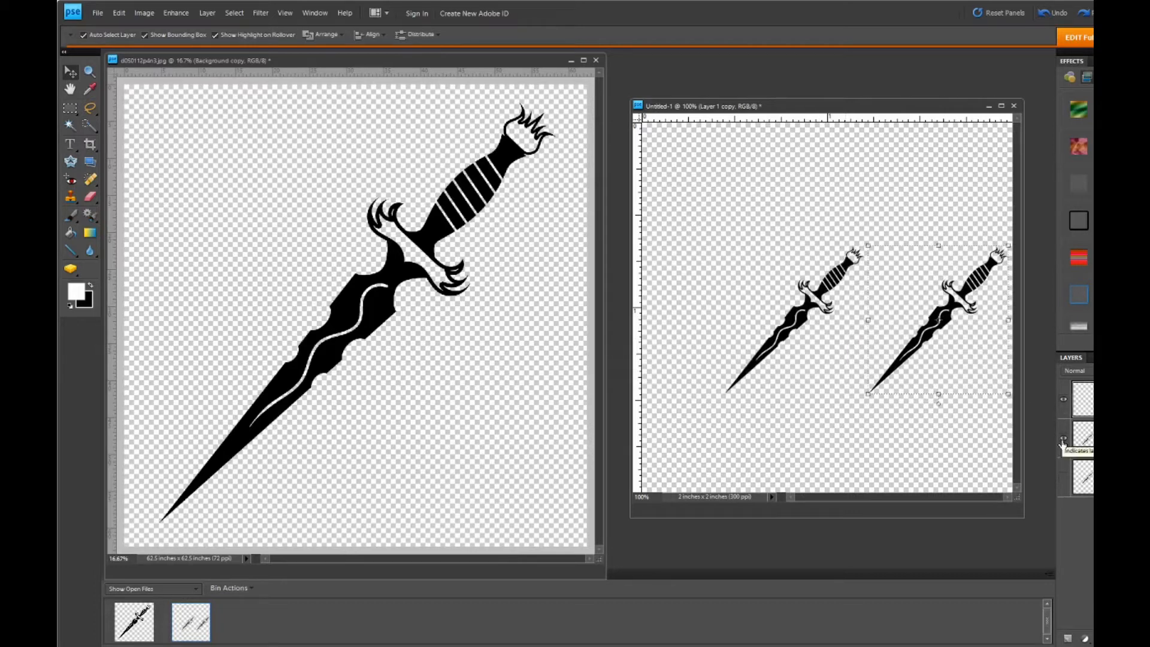
left_click(799, 331)
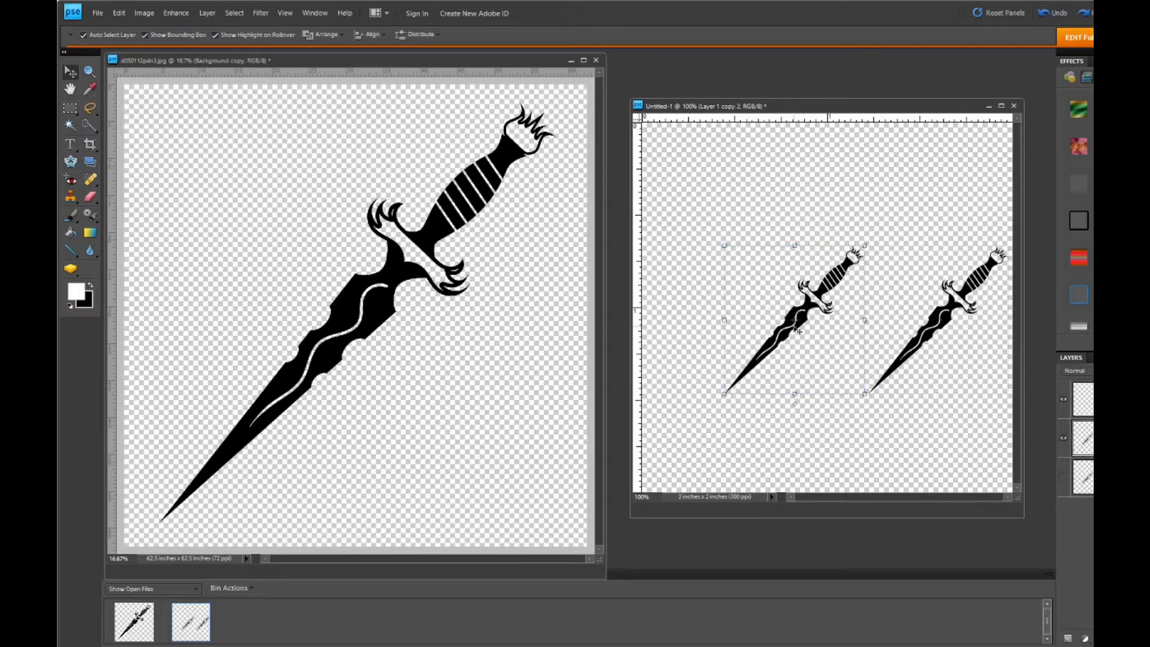
left_click(233, 12)
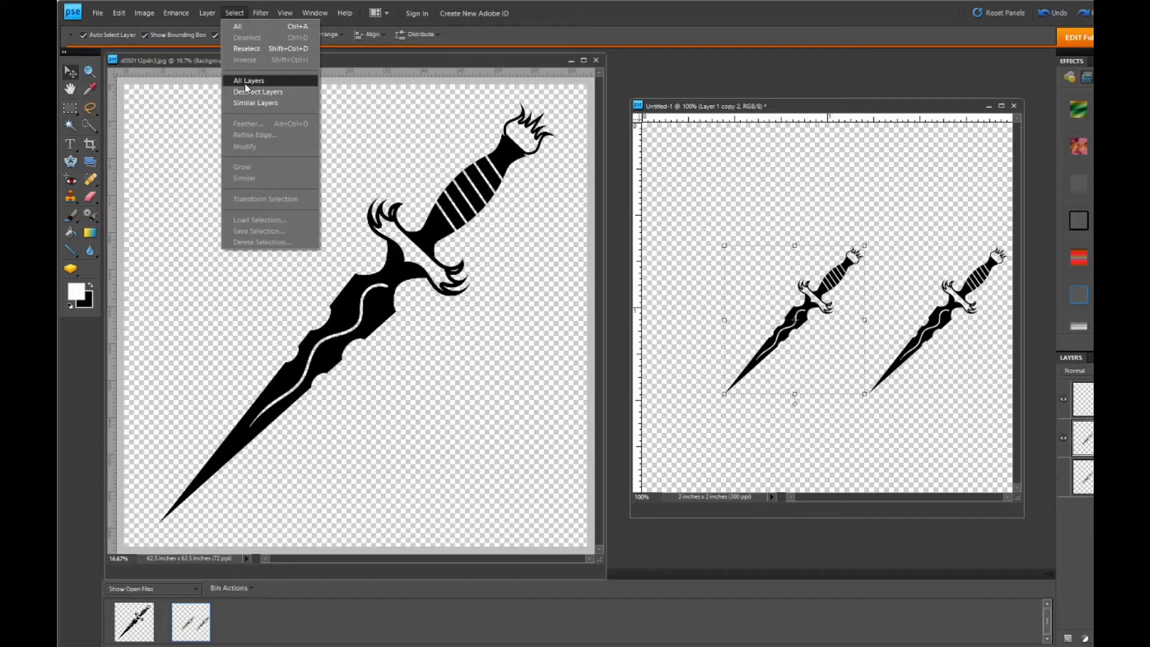
left_click(239, 29)
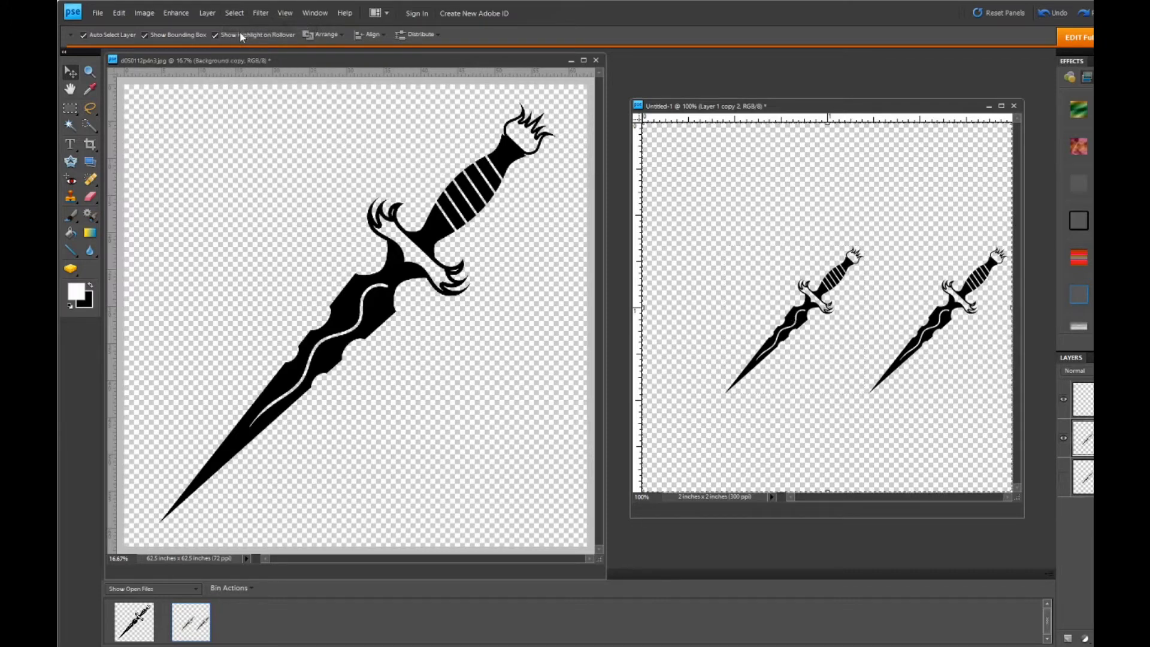
left_click(357, 35)
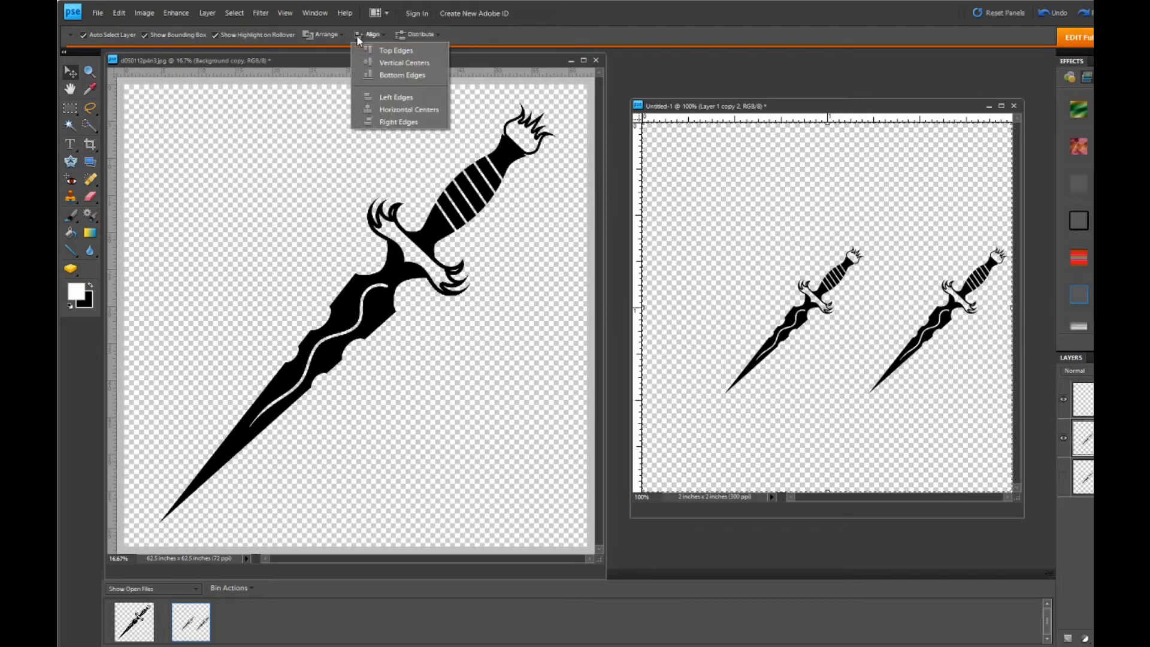
left_click(390, 111)
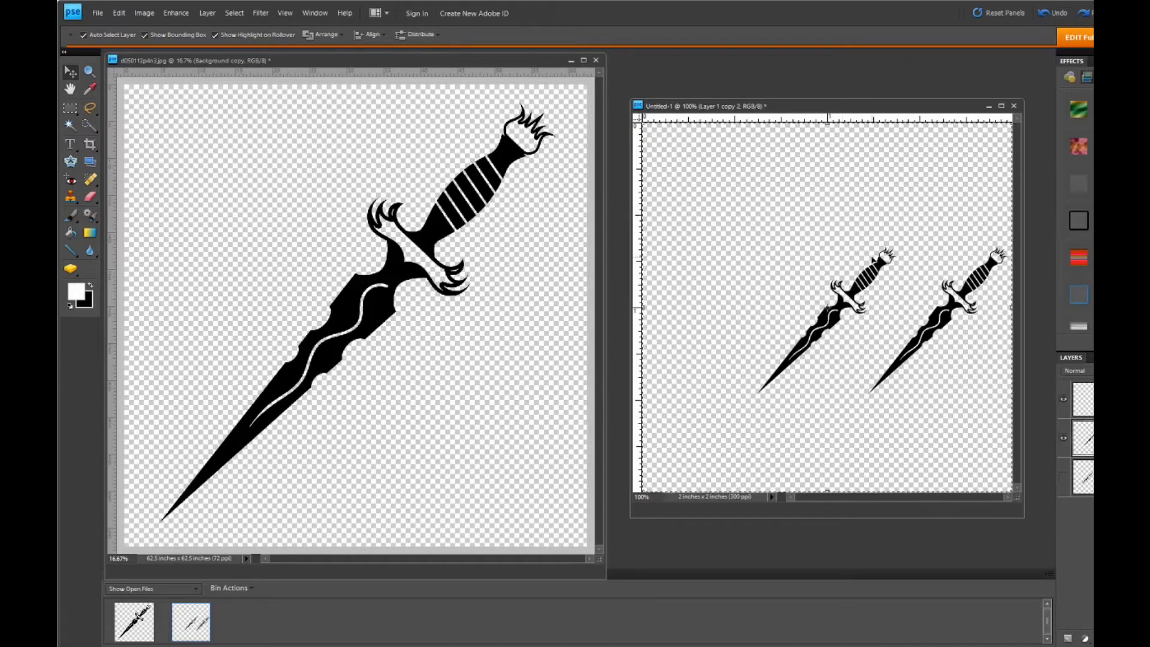
left_click(368, 36)
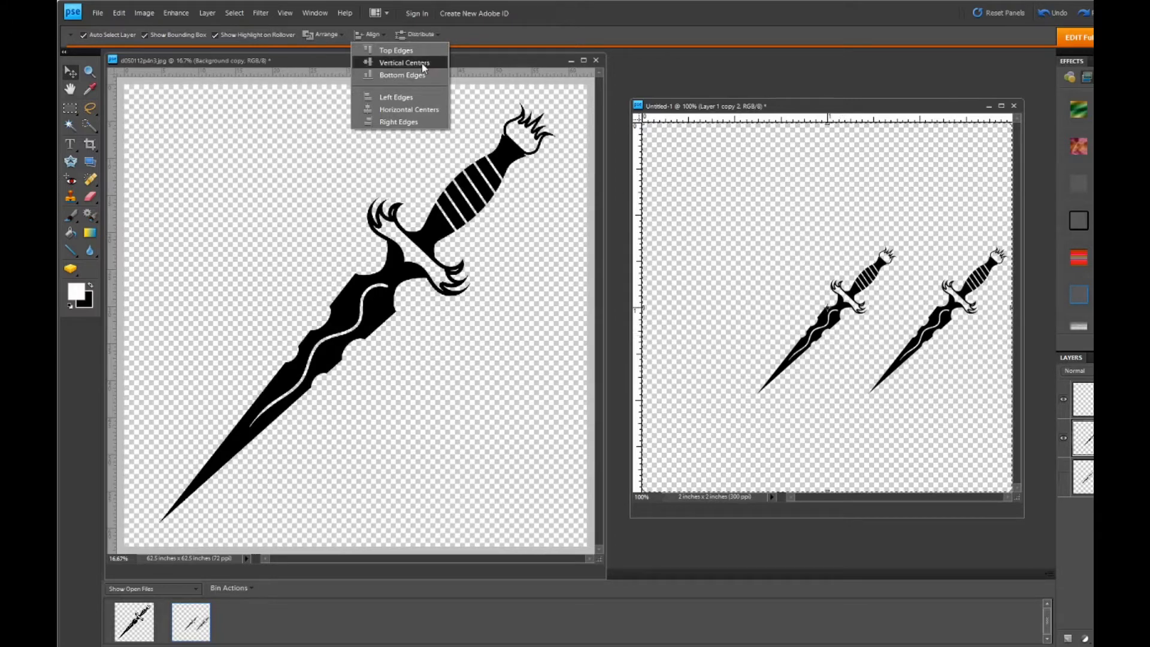
left_click(529, 30)
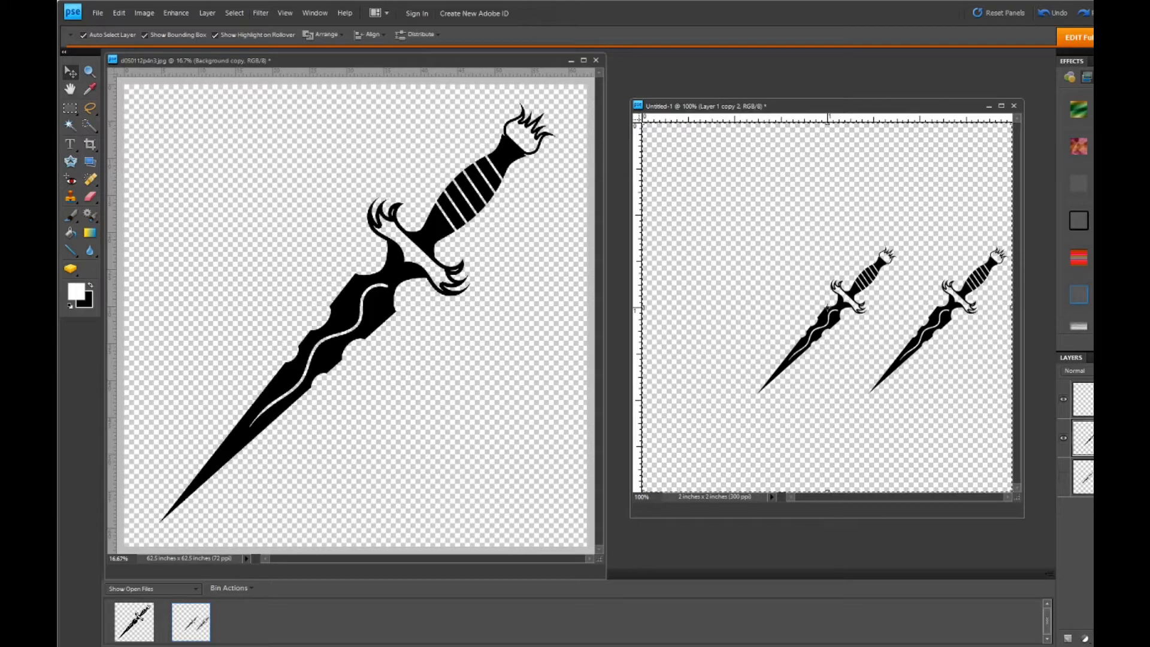
- Show the lowest dagger layer, align it to the canvas's horizontal centre and clear the selection
left_click(1064, 478)
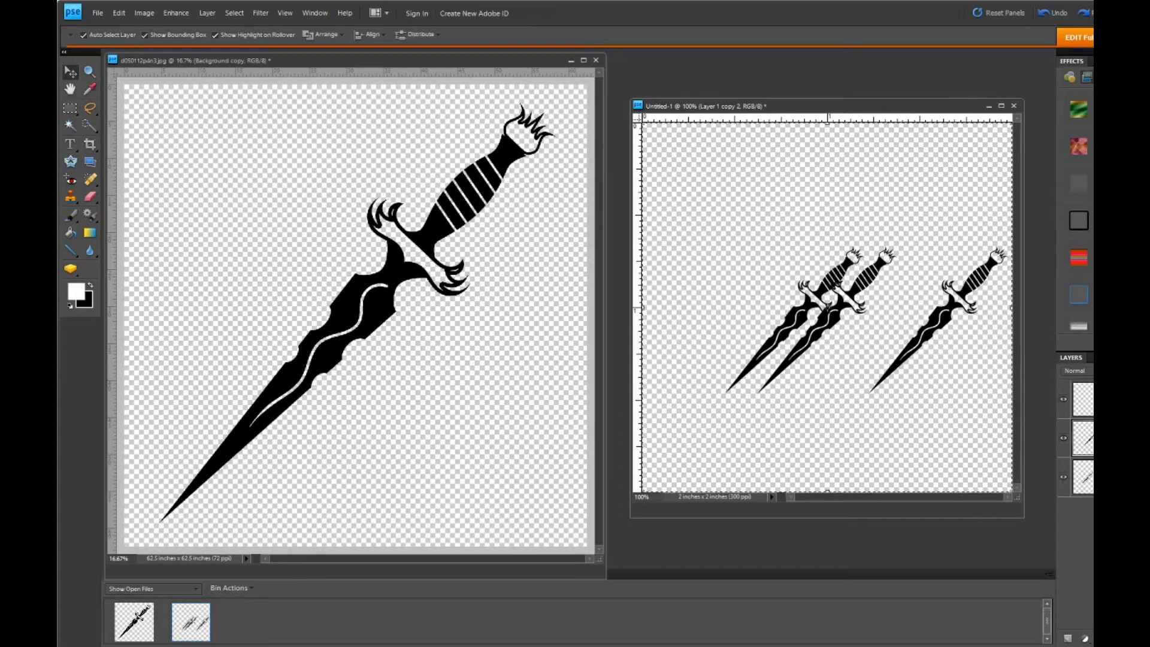
left_click(1091, 478)
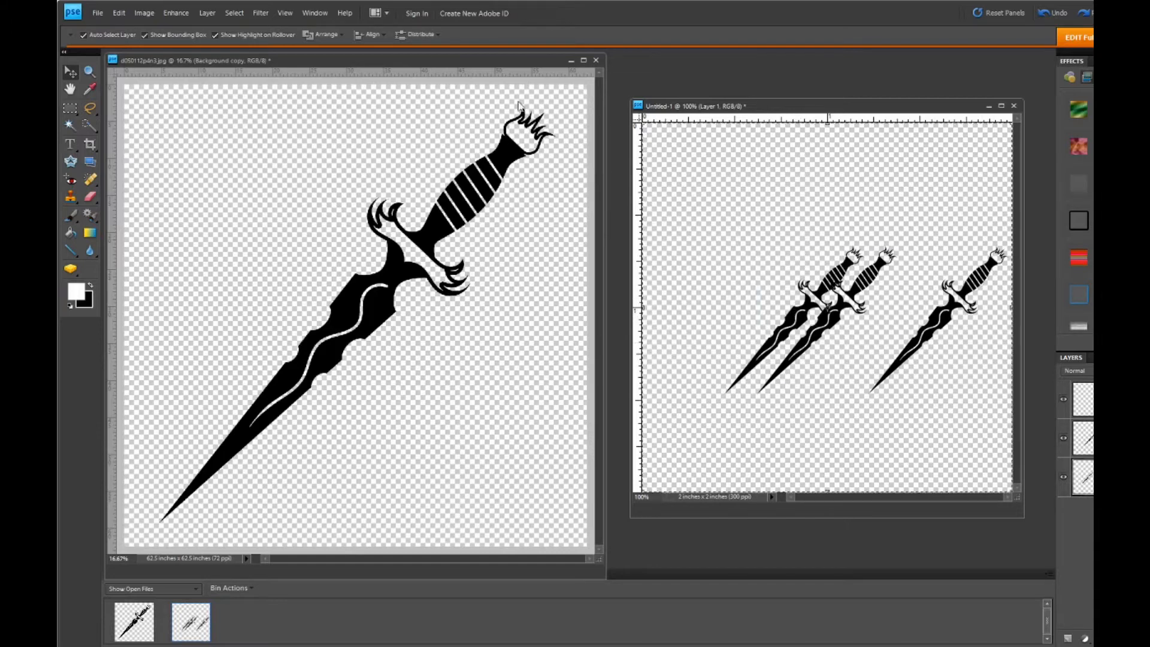
left_click(369, 34)
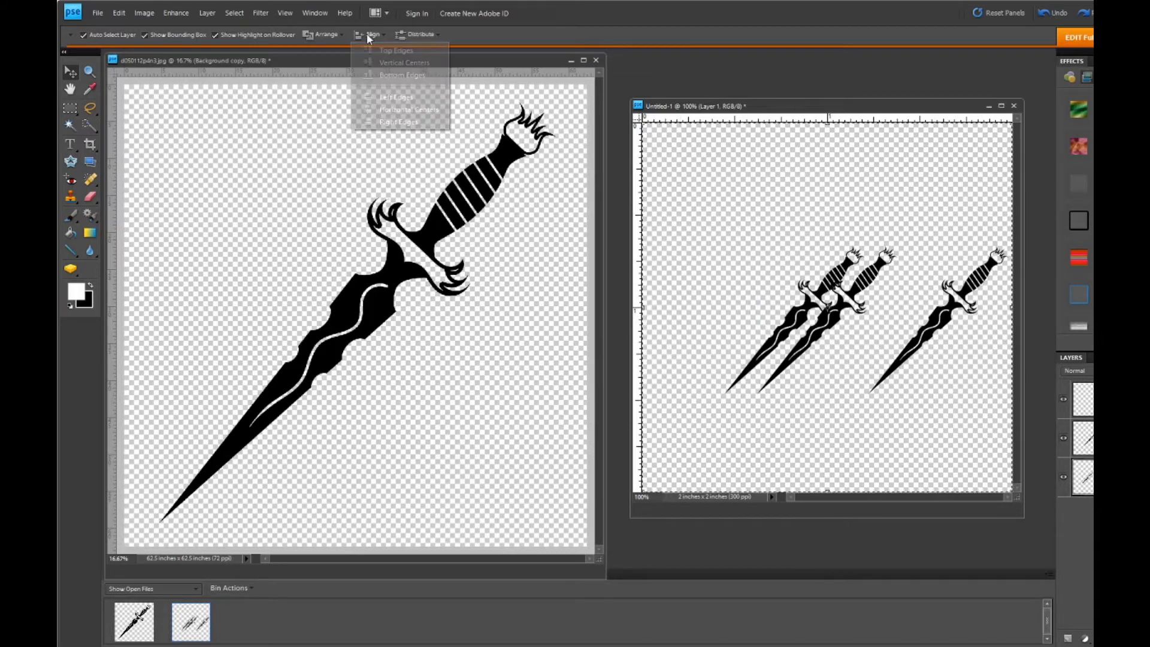
left_click(405, 113)
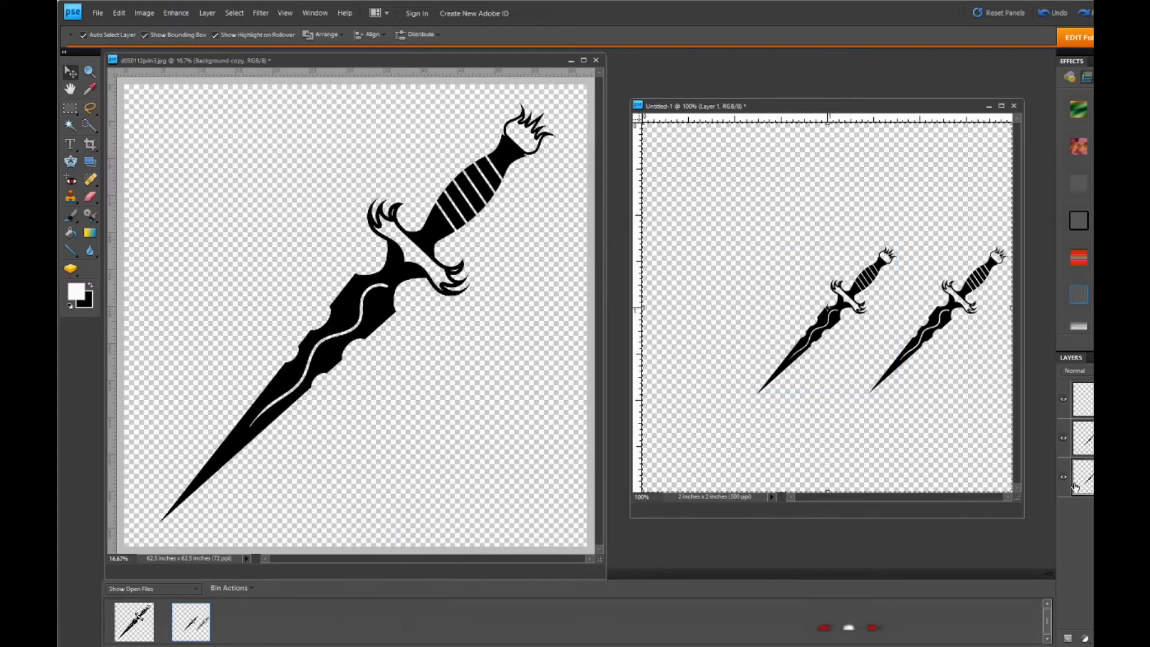
left_click(243, 22)
left_click(243, 38)
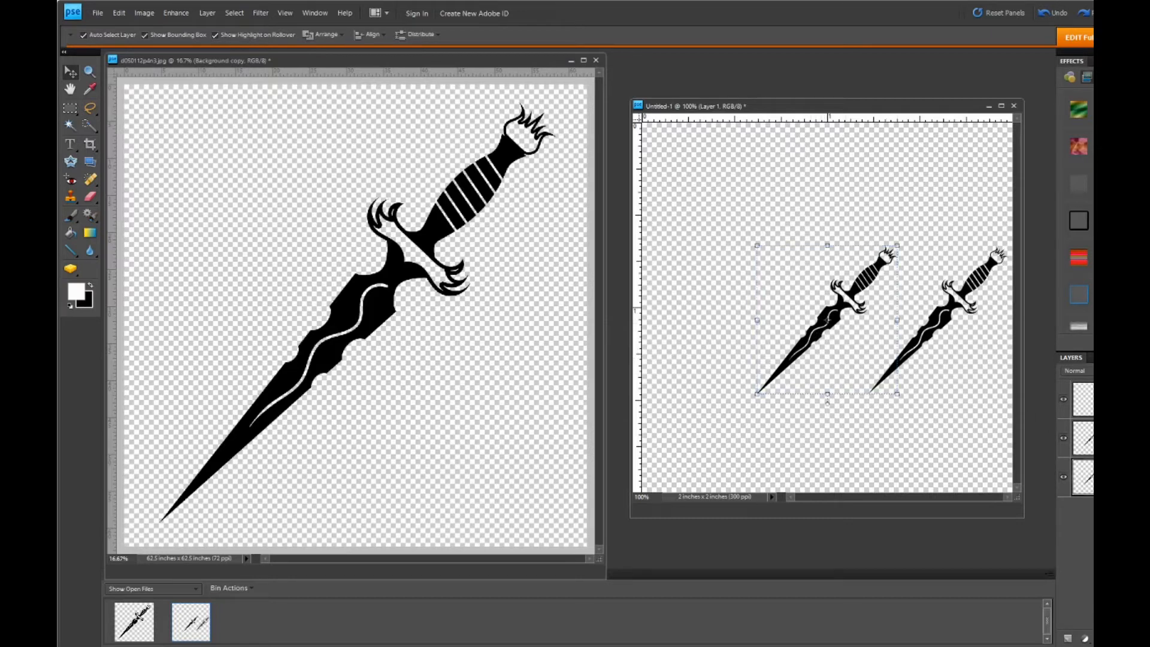
- Nudge the lowest dagger layer straight left until its blade tip nearly touches the canvas's left edge, and deselect the layer
key("Left")
key("Left")
key("Left")
key("Left")
key("Left")
key("Left")
key("Left")
key("Left")
key("Left")
key("Left")
key("Left")
key("Left")
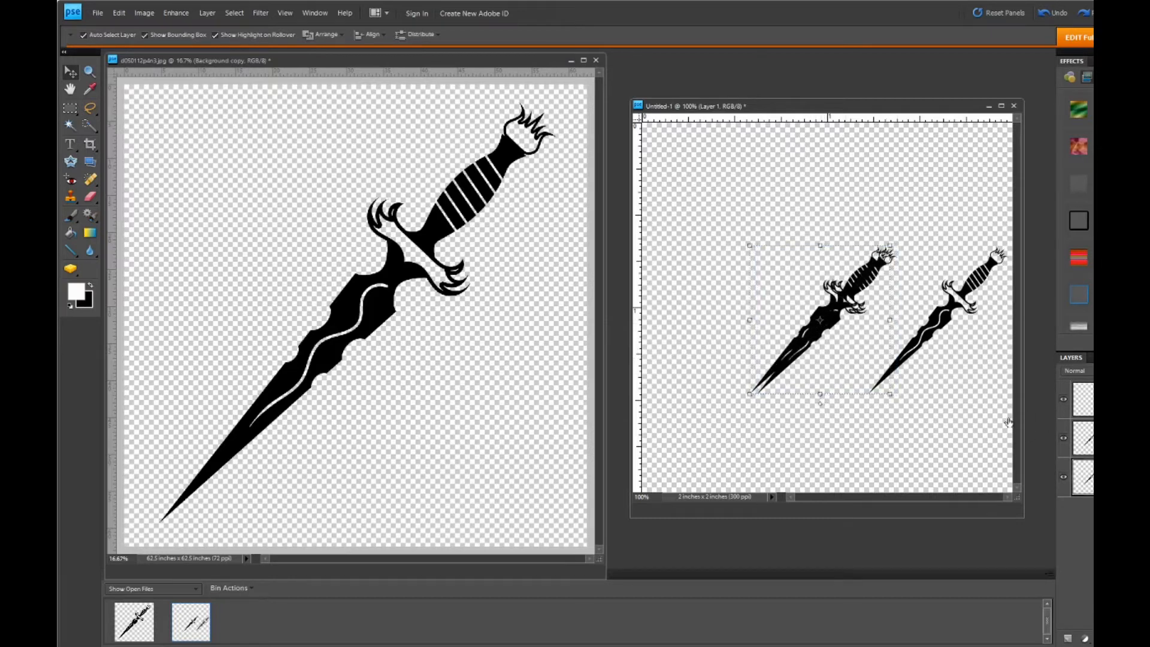
key("Left")
key("Left")
key("Left")
key("Left")
key("Left")
key("Left")
key("Left")
key("Left")
key("Left")
key("Left")
key("Left")
key("Left")
key("Left")
key("Left")
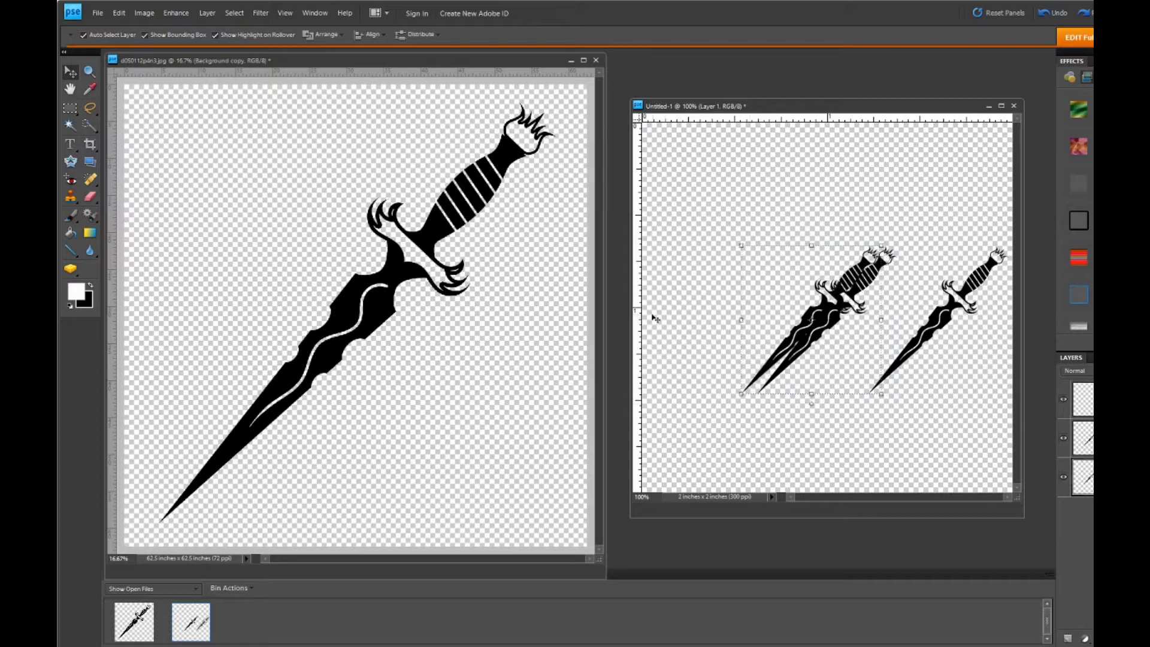
key("Left")
key("Left")
key("Left")
key("Left")
key("Left")
key("Left")
key("Left")
key("Left")
key("Left")
key("Left")
key("Left")
key("Left")
key("Left")
key("Left")
key("Left")
key("Left")
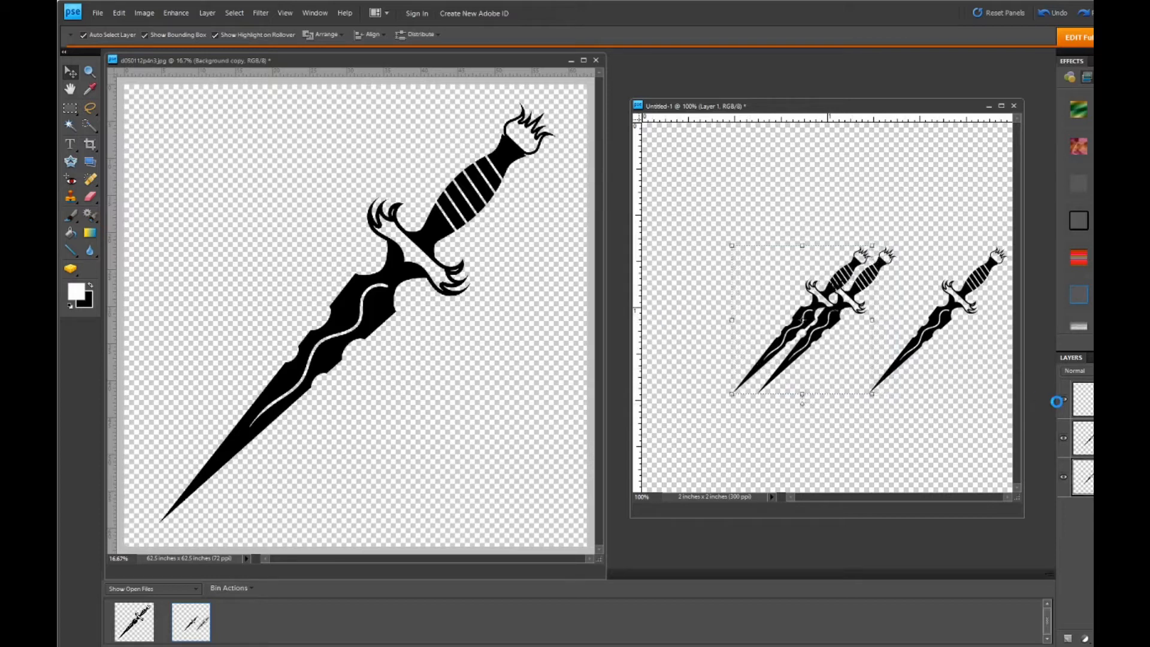
key("Left")
key("Left")
key("Left")
key("Left")
key("Left")
key("Left")
key("Left")
key("Left")
key("Left")
key("Left")
key("Left")
key("Left")
key("Left")
key("Left")
key("Left")
key("Left")
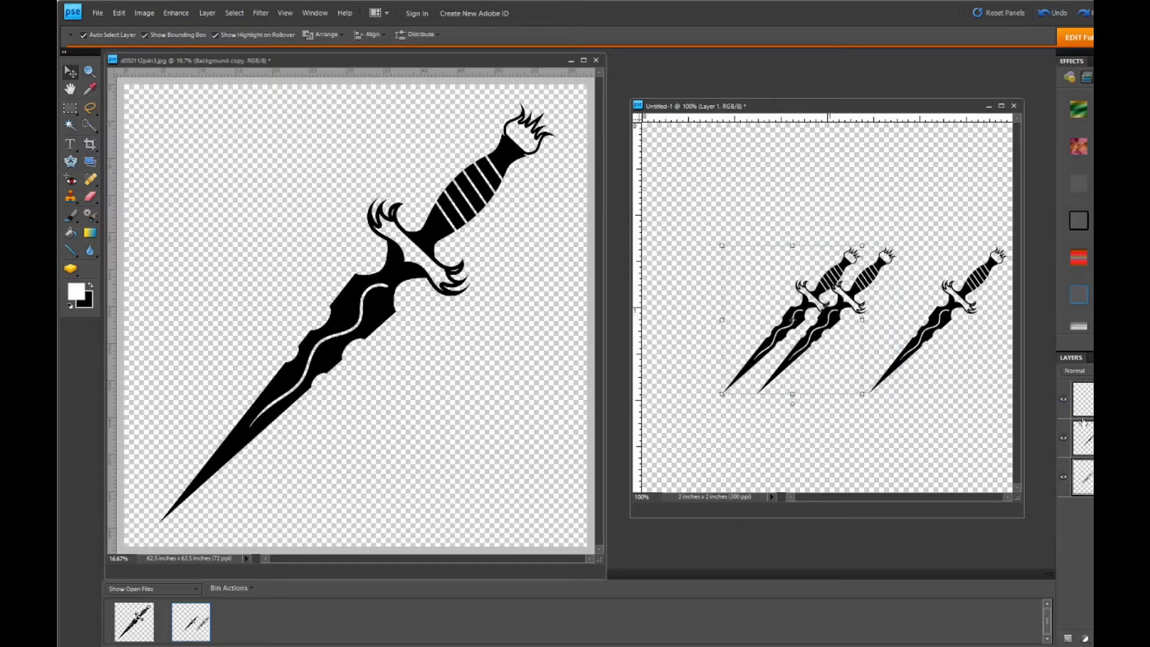
key("Left")
key("Left")
key("Left")
key("Left")
key("Left")
key("Left")
key("Left")
key("Left")
key("Left")
key("Left")
key("Left")
key("Left")
key("Left")
key("Left")
key("Left")
key("Left")
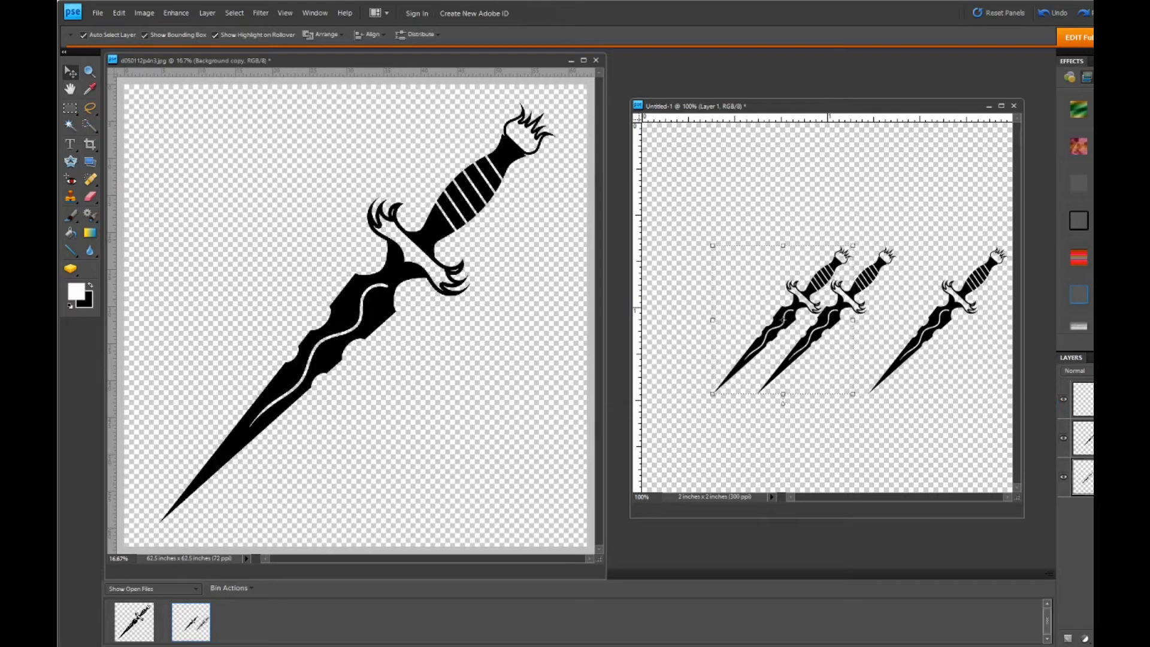
key("Left")
key("Left")
key("Left")
key("Left")
key("Left")
key("Left")
key("Left")
key("Left")
key("Left")
key("Left")
key("Left")
key("Left")
key("Left")
key("Left")
key("Left")
key("Left")
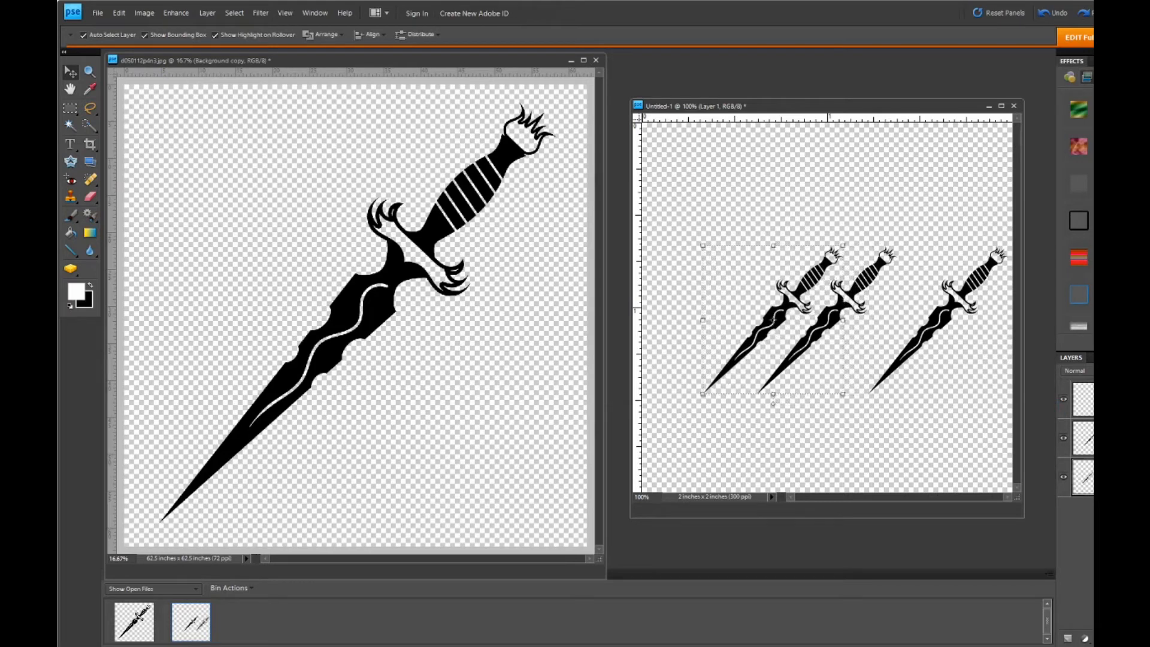
key("Left")
key("Left")
key("Left")
key("Left")
key("Left")
key("Left")
key("Left")
key("Left")
key("Left")
key("Left")
key("Left")
key("Left")
key("Left")
key("Left")
key("Left")
key("Left")
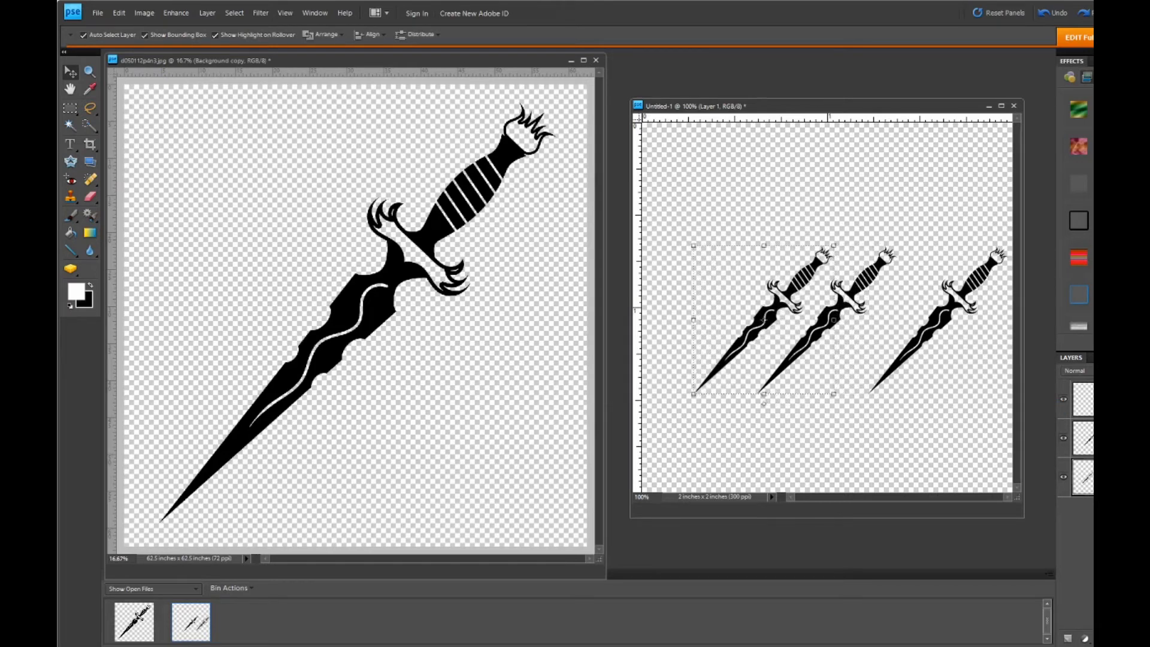
key("Left")
key("Left")
key("Left")
key("Left")
key("Left")
key("Left")
key("Left")
key("Left")
key("Left")
key("Left")
key("Left")
key("Left")
key("Left")
key("Left")
key("Left")
key("Left")
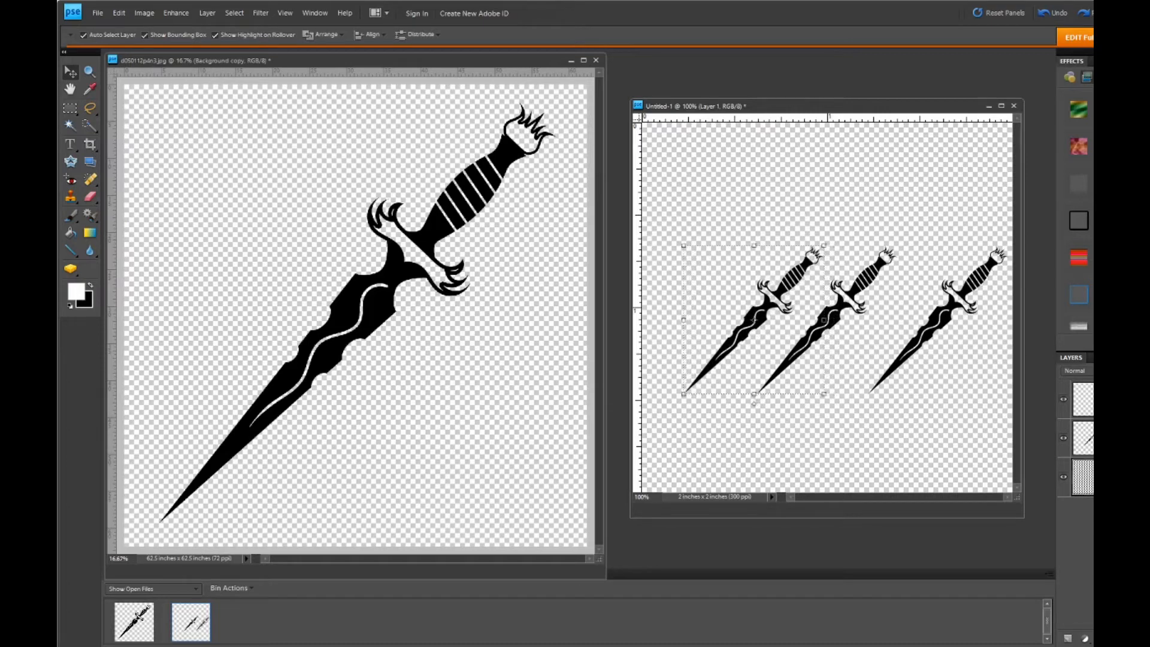
key("Left")
key("Left")
key("Left")
key("Left")
key("Left")
key("Left")
key("Left")
key("Left")
key("Left")
key("Left")
key("Left")
key("Left")
key("Left")
key("Left")
key("Left")
key("Left")
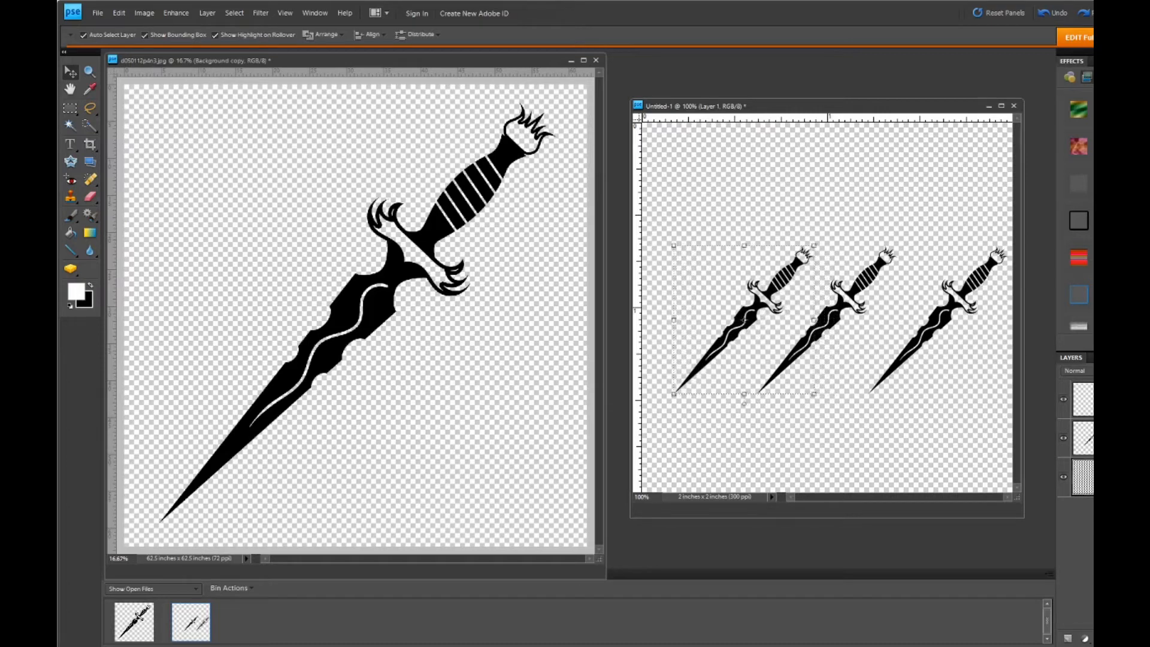
key("Left")
key("Left")
key("Left")
key("Left")
key("Left")
key("Left")
key("Left")
key("Left")
key("Left")
key("Left")
key("Left")
key("Left")
key("Left")
key("Left")
key("Left")
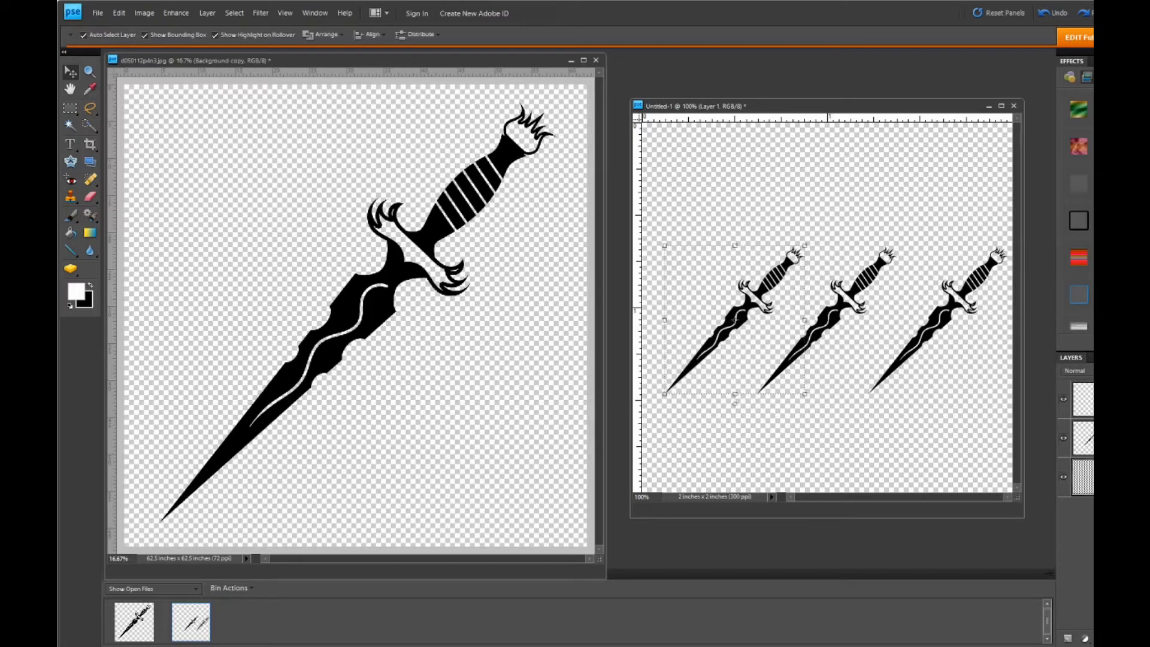
key("Left")
key("Left")
key("Left")
key("Left")
key("Left")
key("Left")
key("Left")
key("Left")
key("Left")
key("Left")
key("Left")
key("Left")
key("Left")
key("Left")
key("Left")
key("Left")
key("Left")
key("Left")
key("Left")
key("Left")
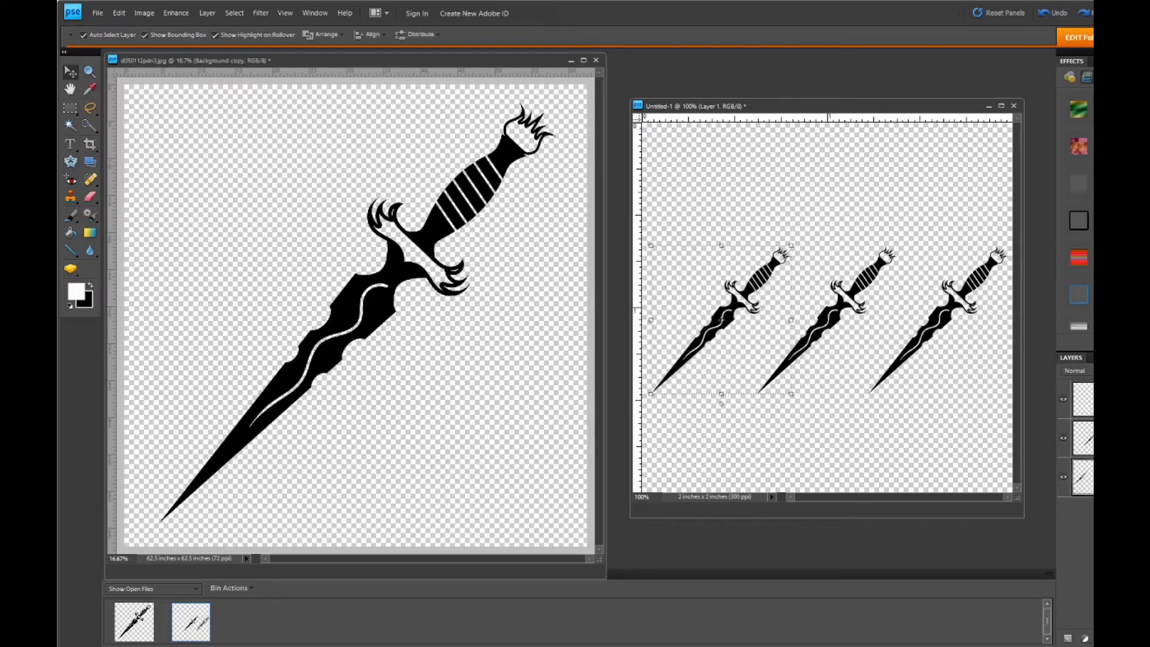
key("Left")
key("Left")
key("Left")
key("Left")
key("Left")
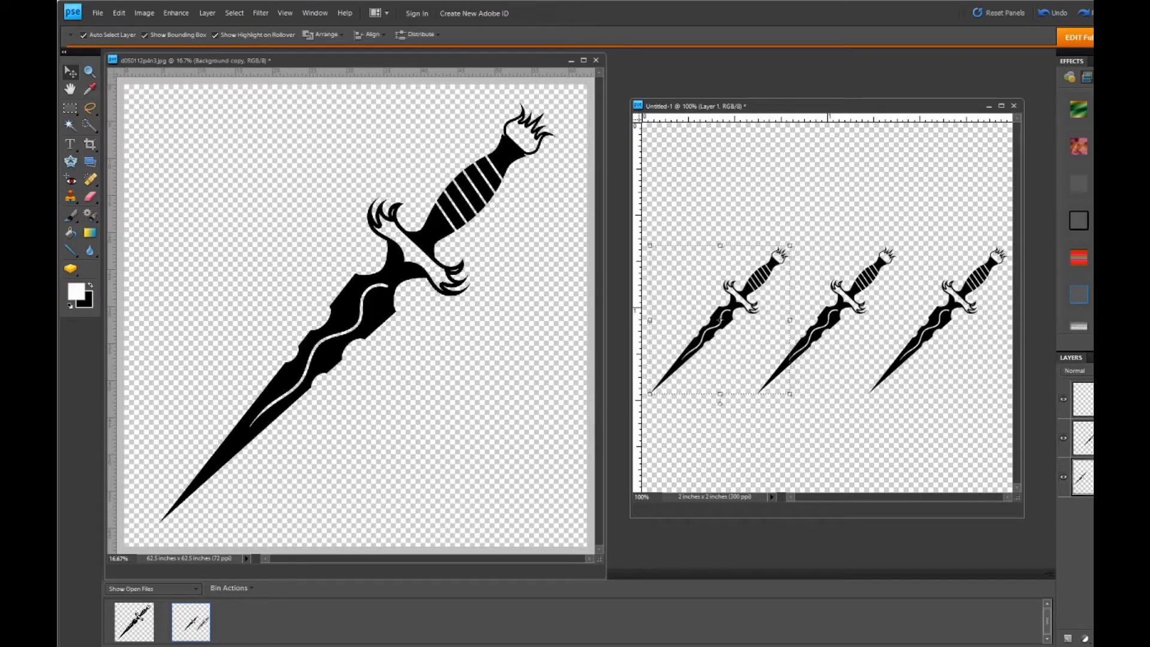
key("Left")
key("Left")
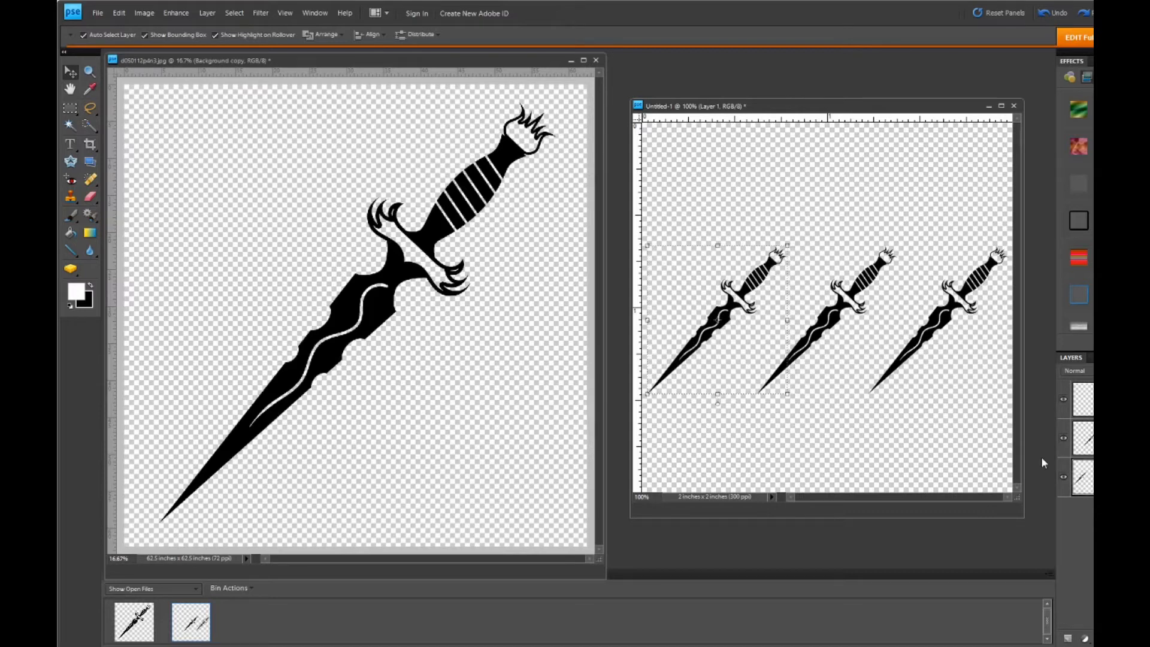
left_click(851, 456)
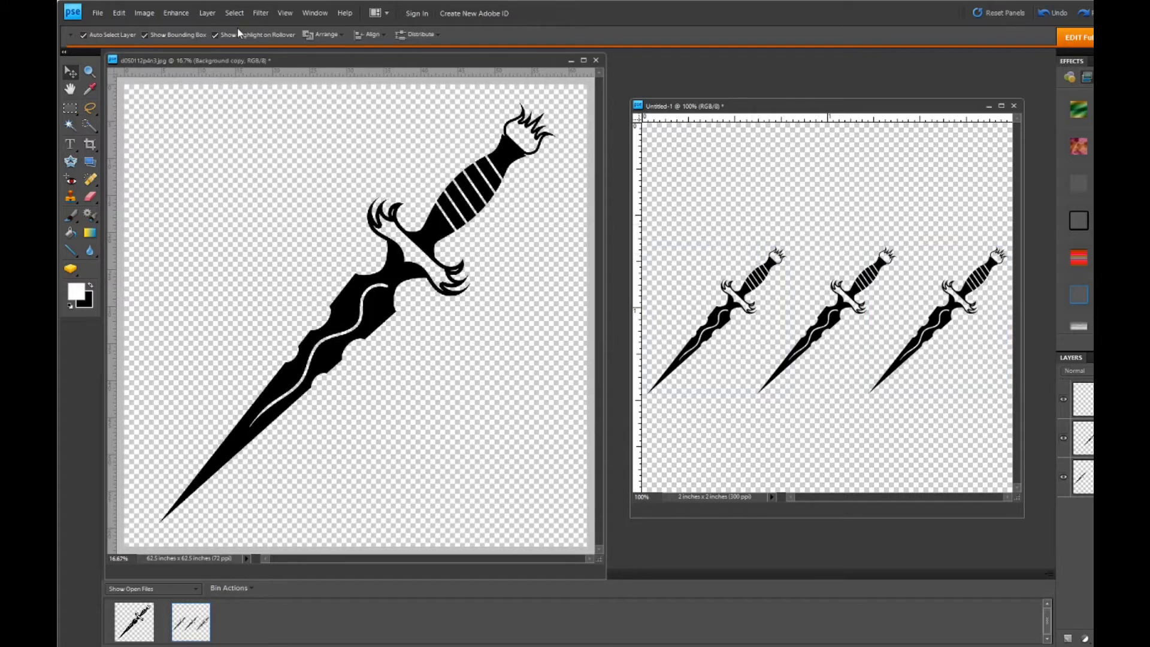
- Crop the three-dagger document to its full width and just above and below the daggers, about 2 x 0.863 inches
left_click(145, 13)
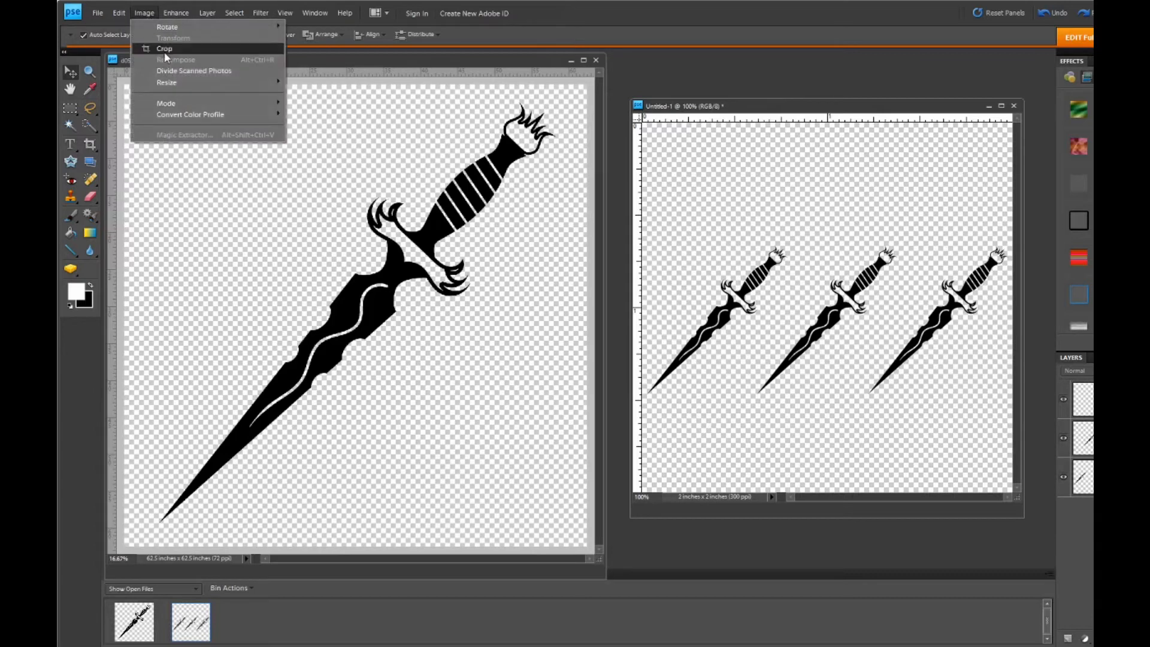
left_click(165, 48)
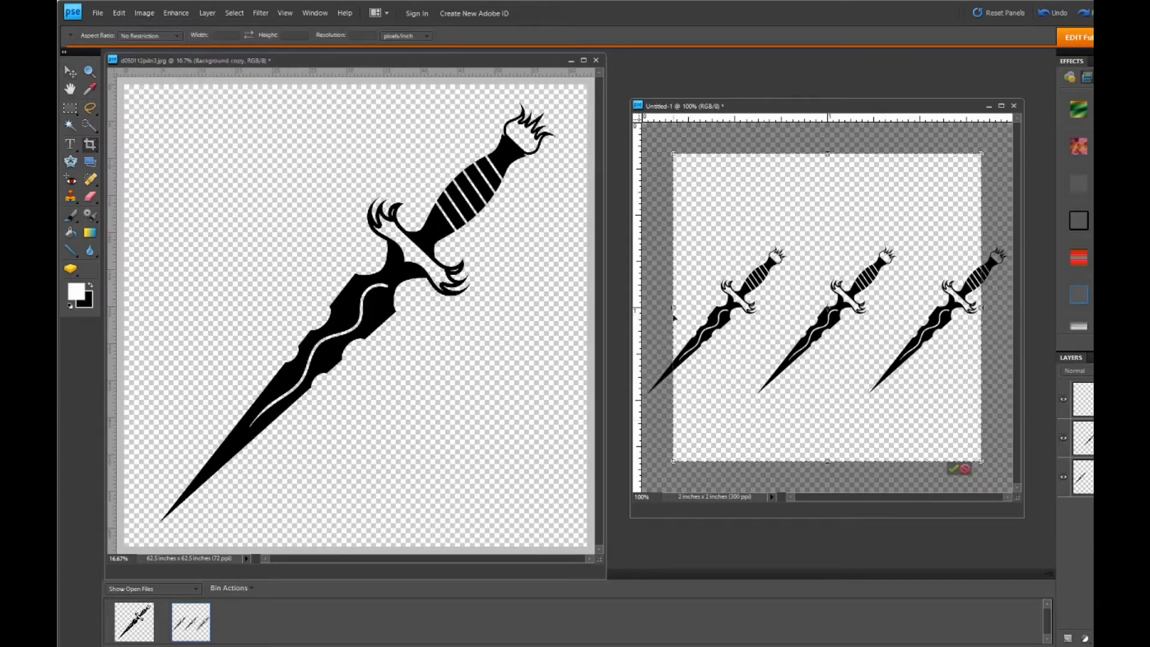
left_click_drag(672, 307, 642, 308)
left_click_drag(983, 308, 1010, 308)
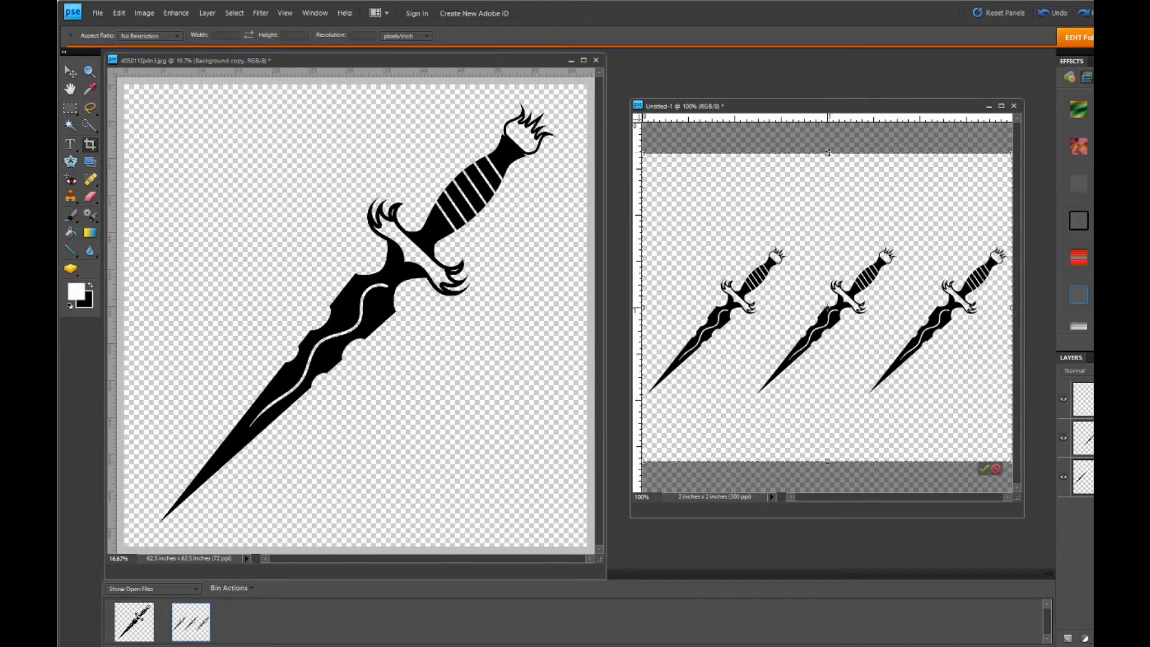
left_click_drag(829, 152, 840, 240)
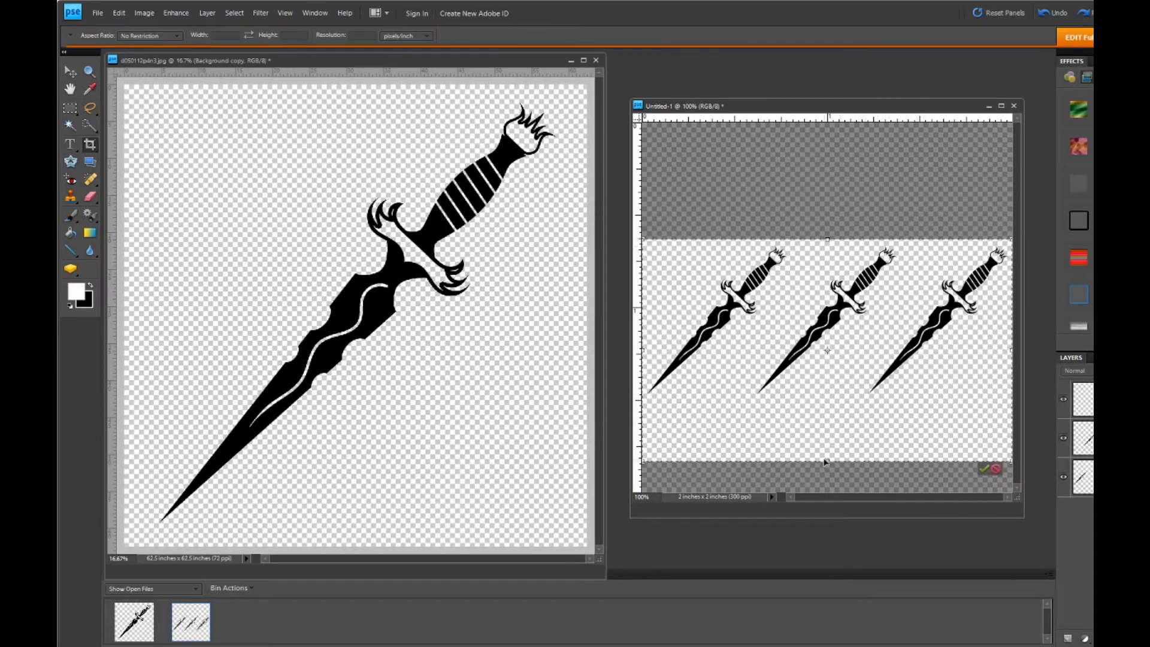
left_click_drag(828, 463, 811, 400)
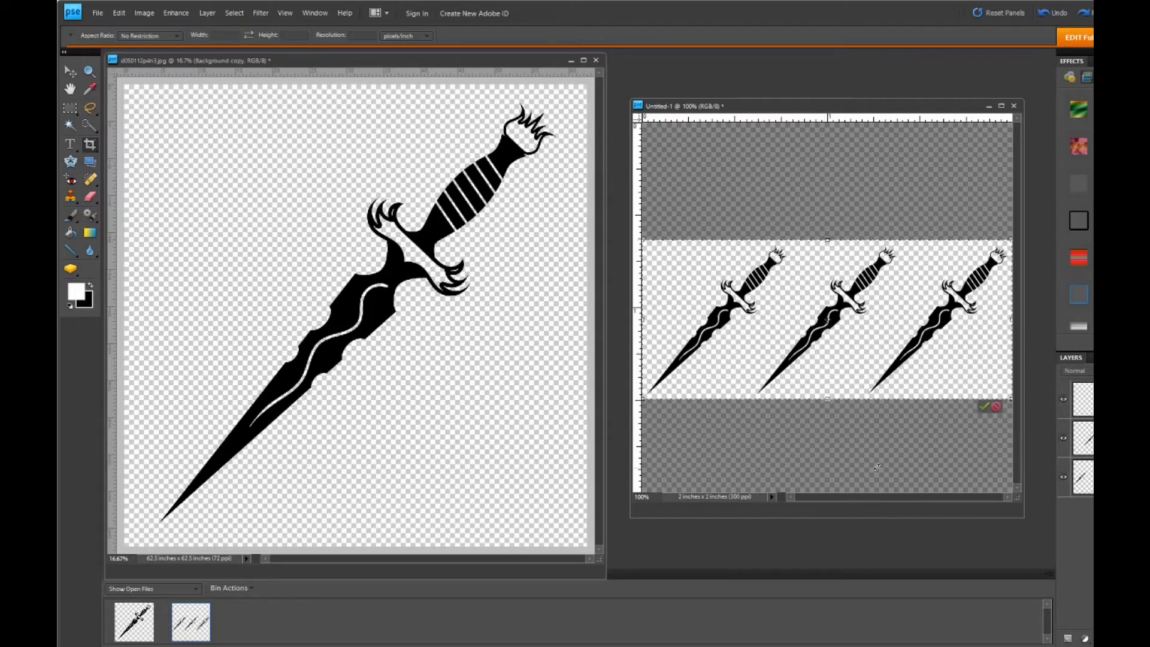
left_click(985, 412)
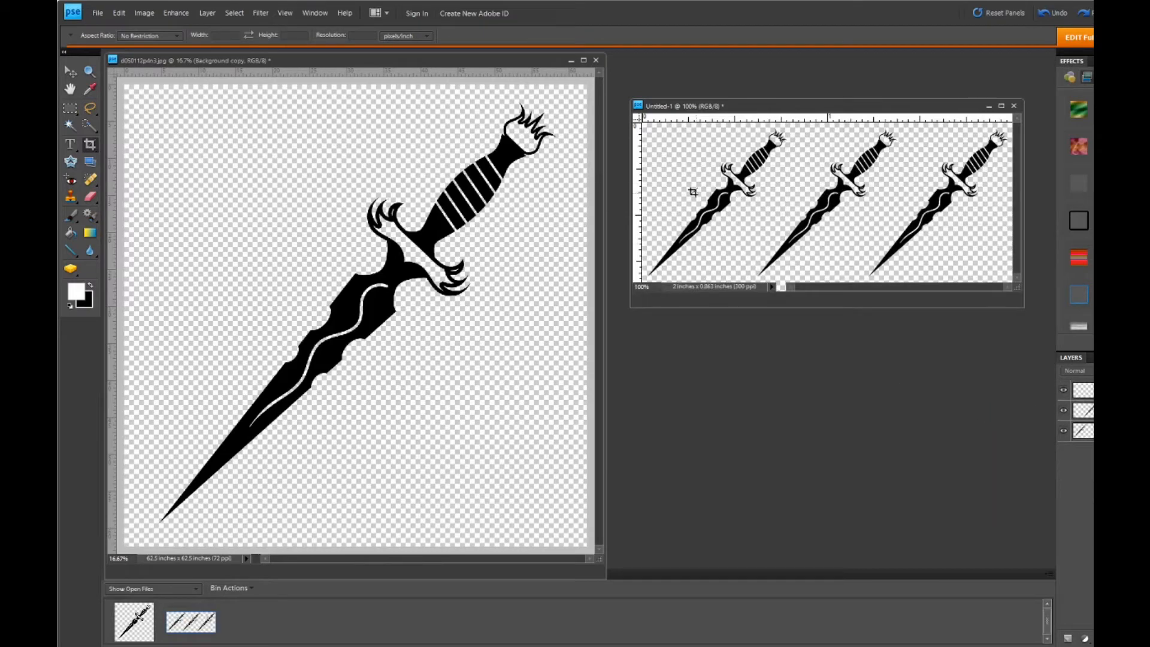
left_click(69, 74)
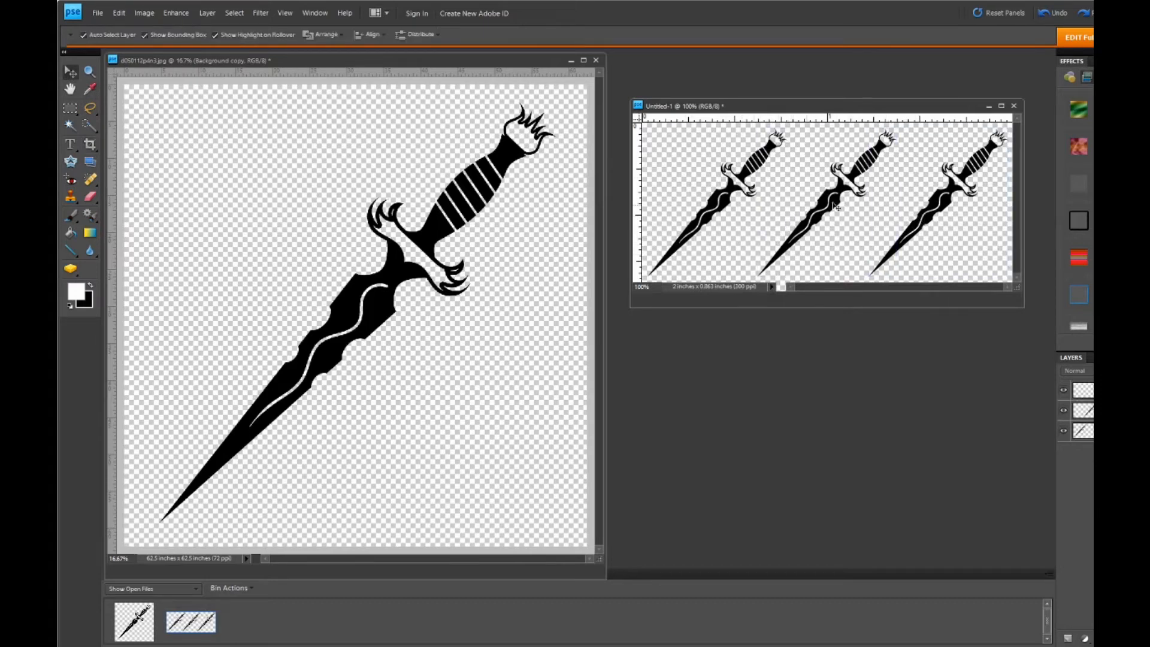
- Save the cropped dagger row as a JPEG with quality 4 and the Progressive format option
left_click(99, 15)
left_click(120, 120)
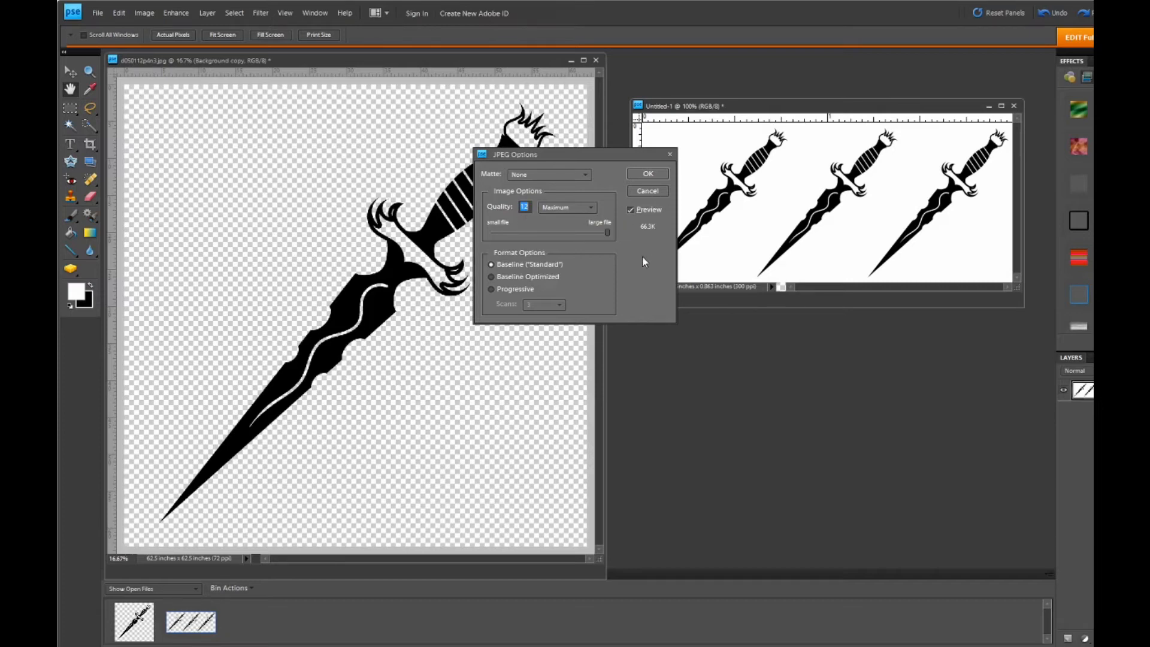
left_click(588, 209)
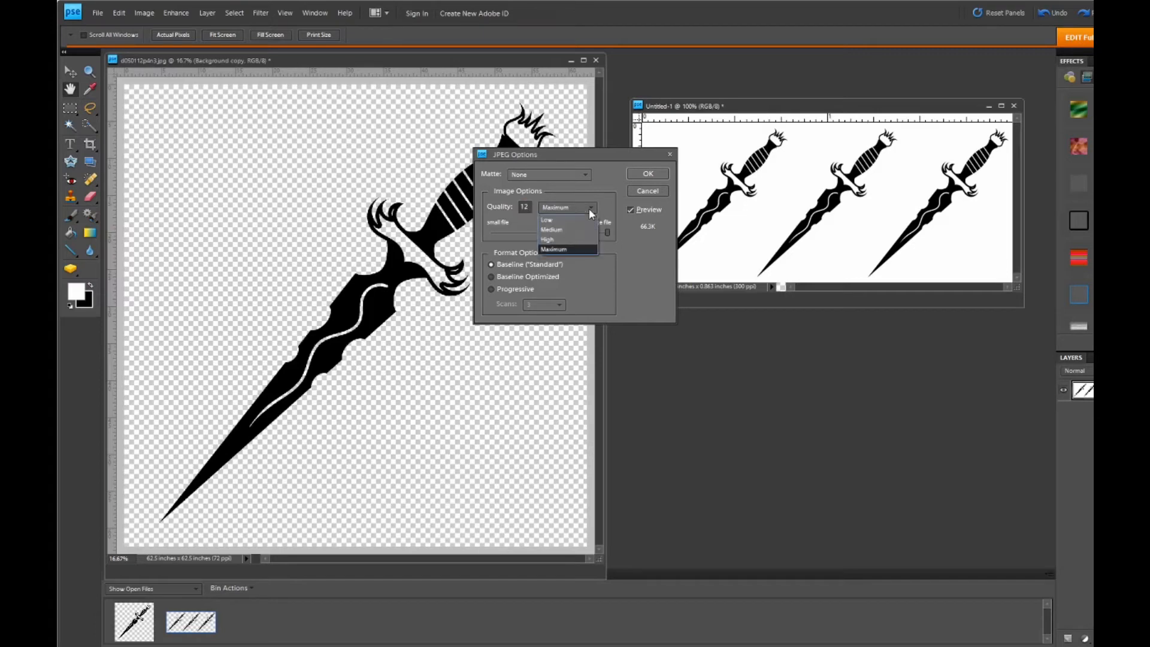
left_click(567, 230)
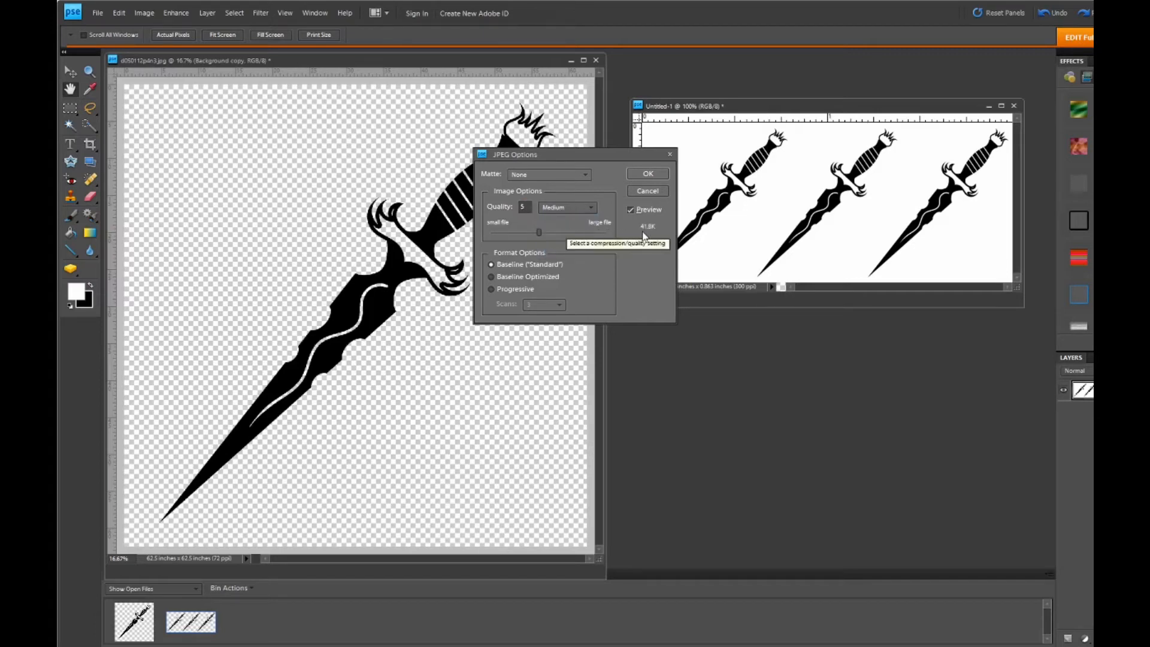
left_click(490, 290)
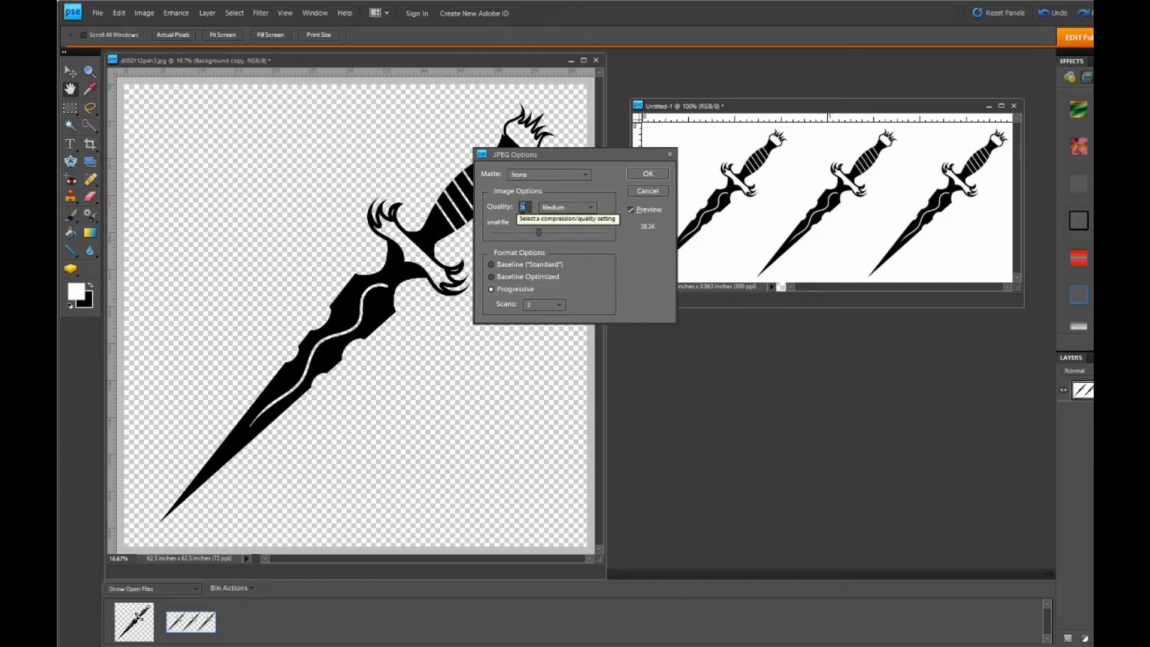
type("4")
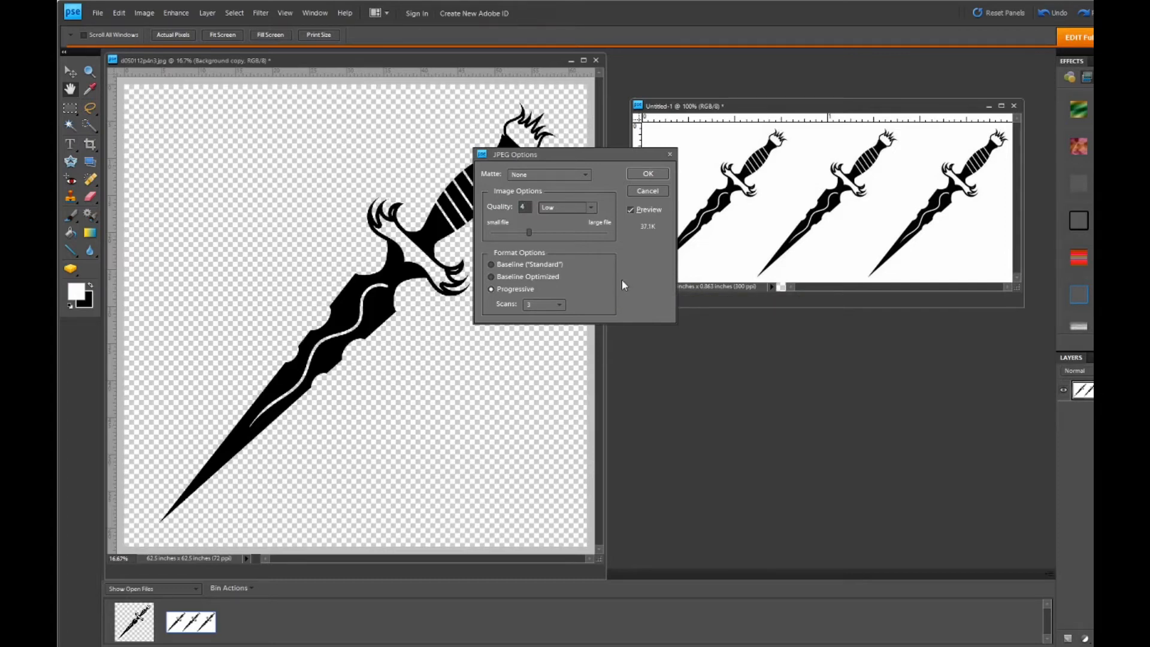
left_click(649, 173)
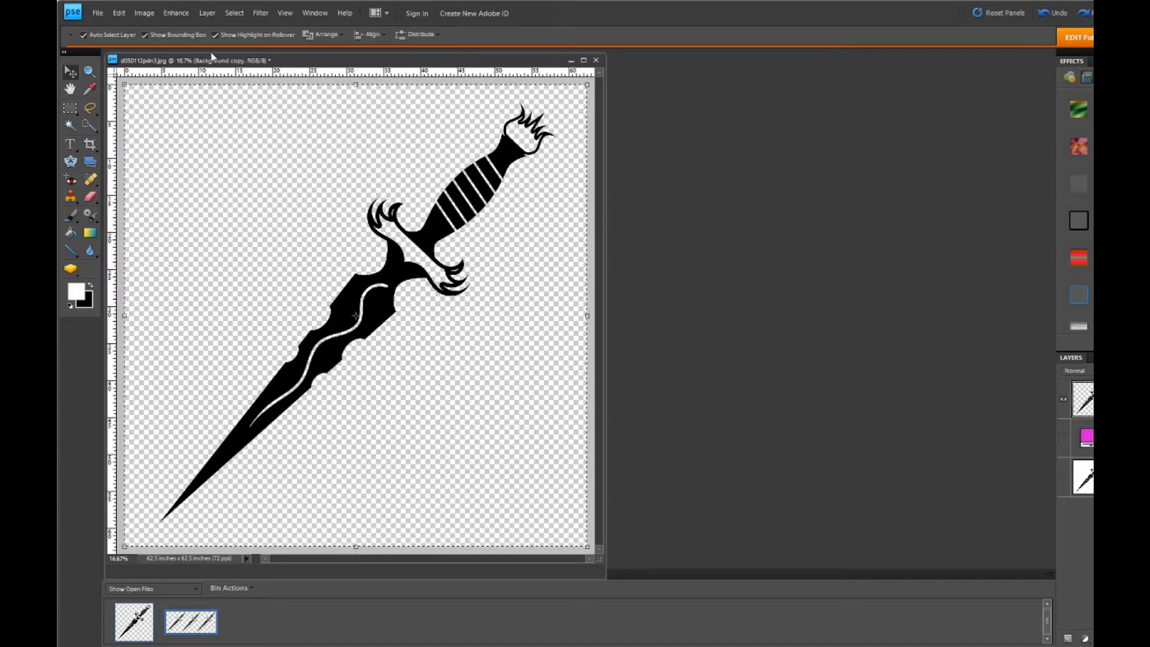
- Create a blank 2 x 2 inch RGB document at 300 pixels/inch with a transparent background, and place its window beside the large dagger image
left_click(98, 14)
mouse_move(129, 28)
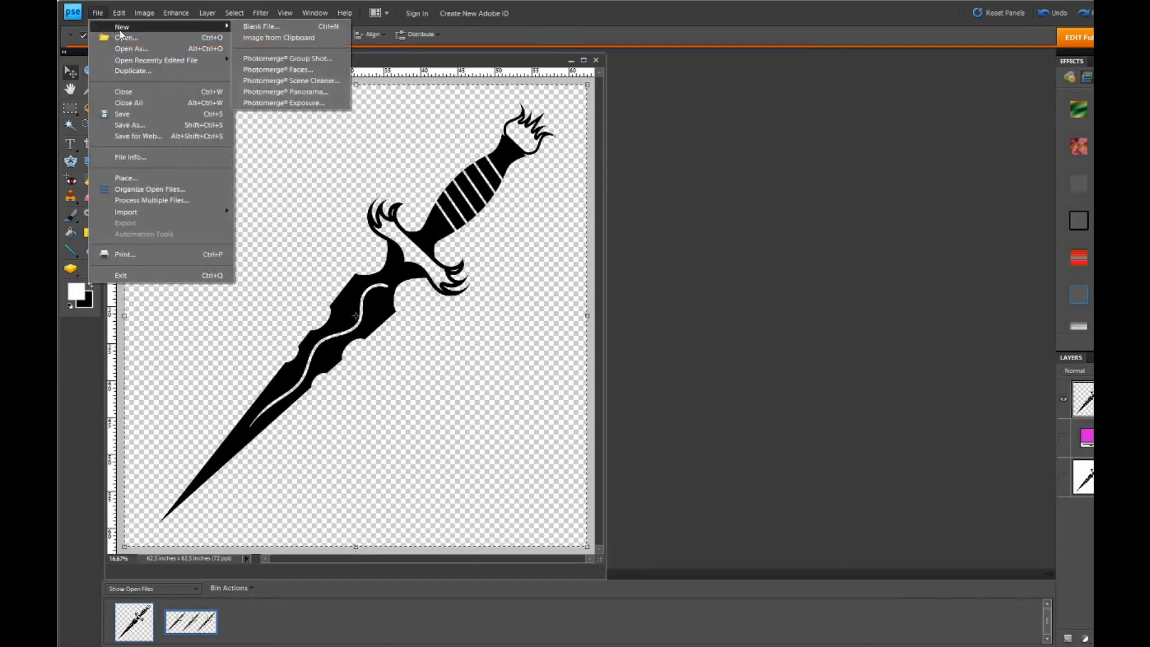
left_click(257, 28)
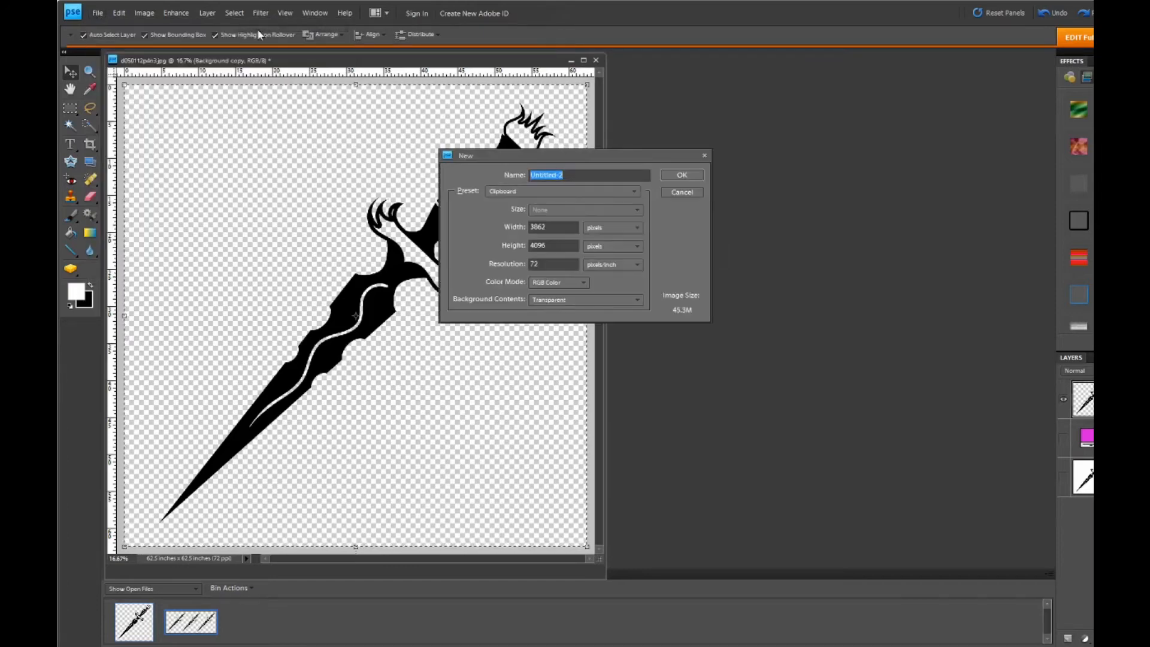
left_click(637, 227)
left_click(620, 256)
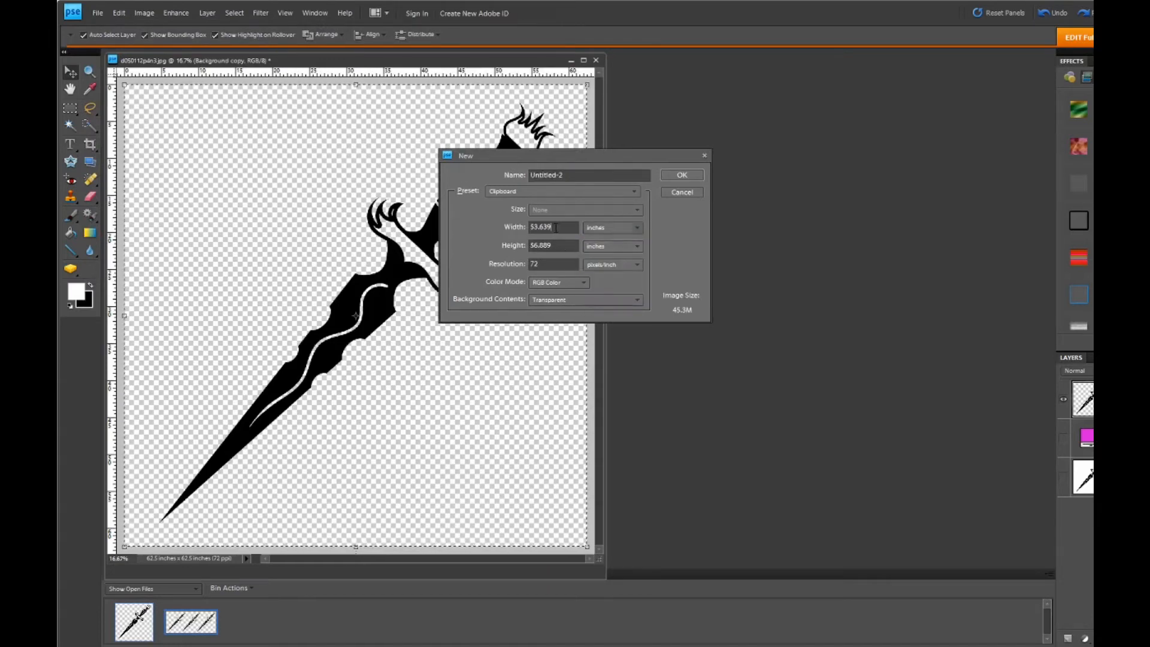
left_click(518, 228)
type("2")
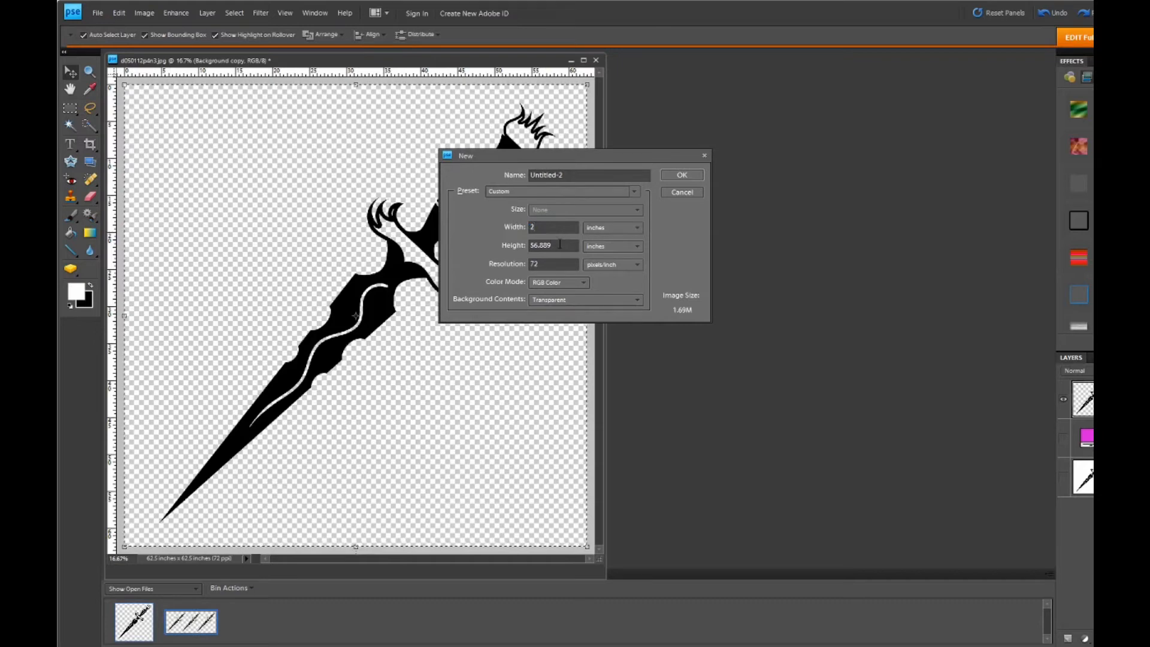
left_click(516, 244)
type("2")
left_click(546, 264)
type("300")
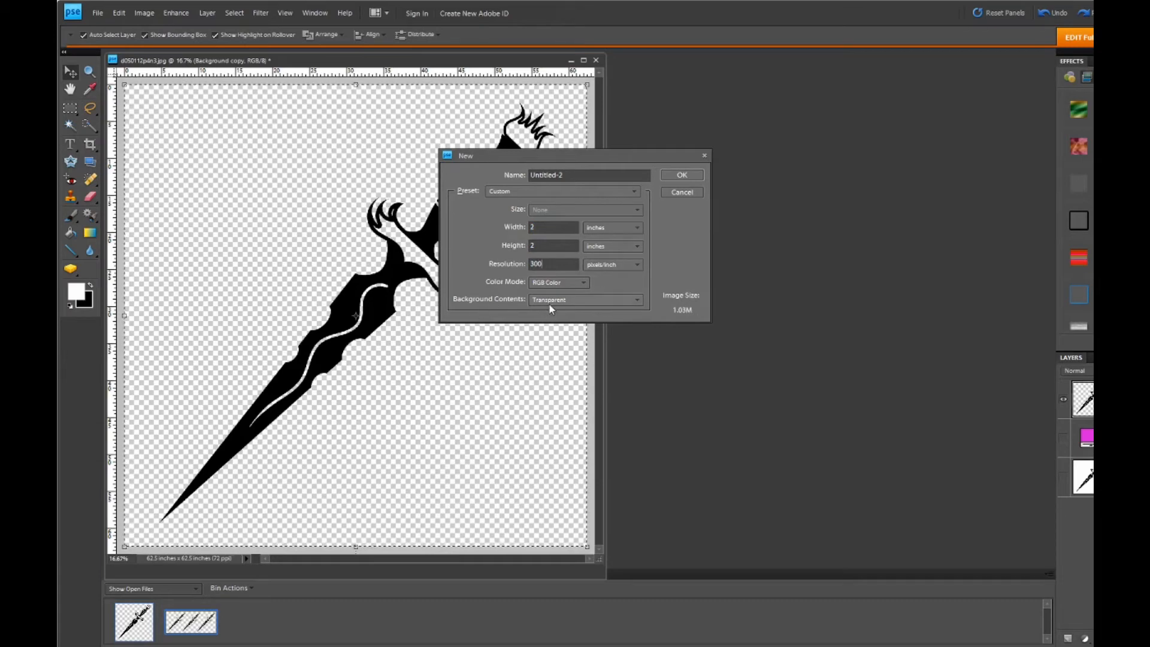
left_click(672, 178)
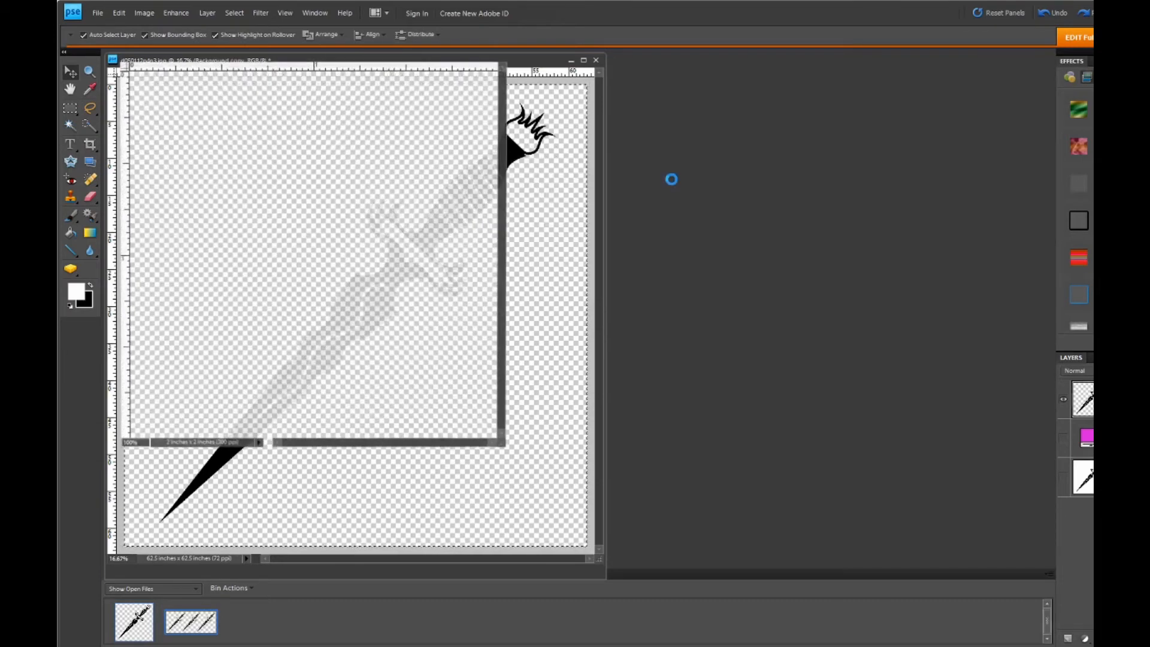
left_click_drag(336, 57, 851, 146)
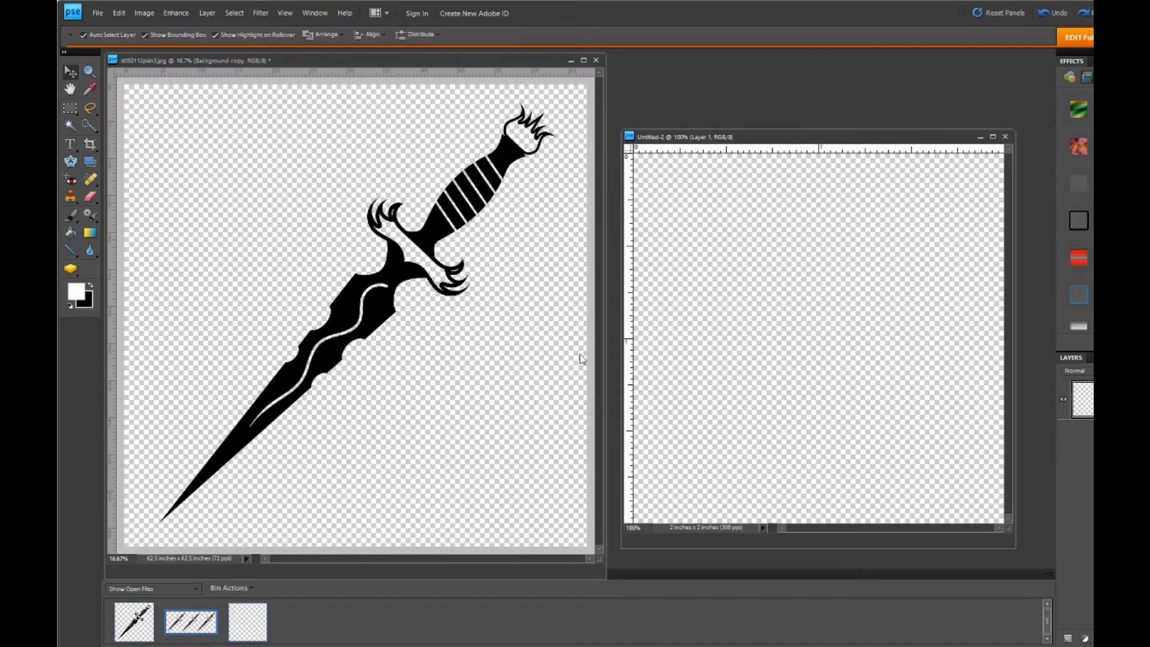
- Copy the whole canvas of the large dagger image and paste it into the blank 2 x 2 inch document
left_click(323, 238)
key("ctrl+a")
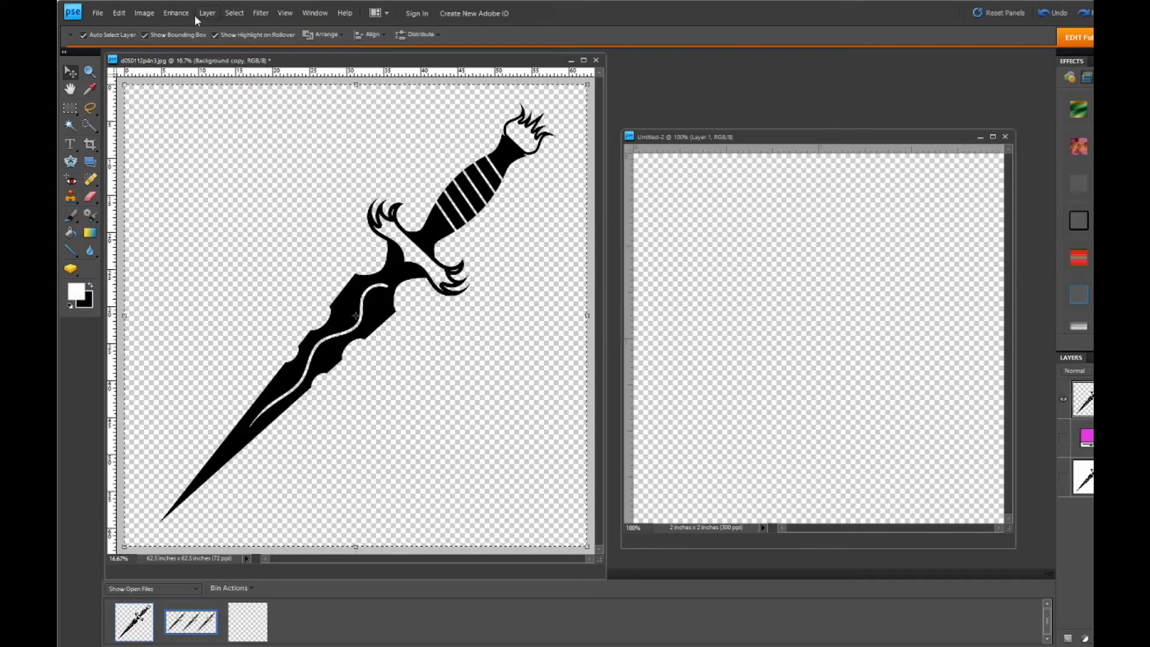
left_click(234, 14)
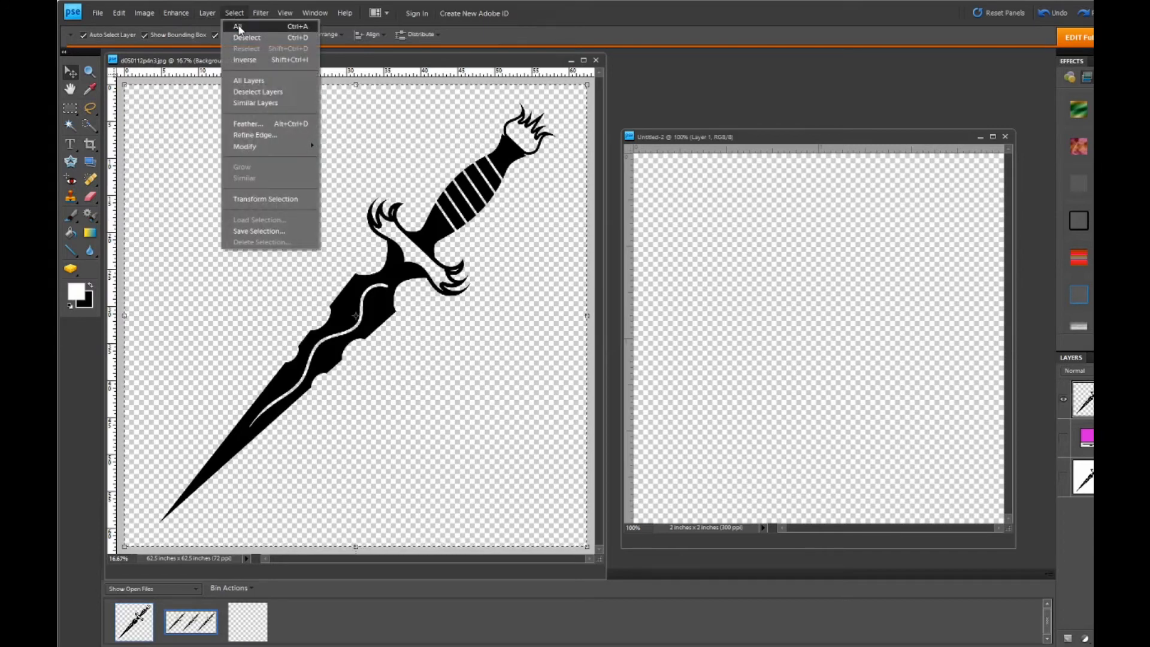
left_click(237, 26)
left_click(122, 13)
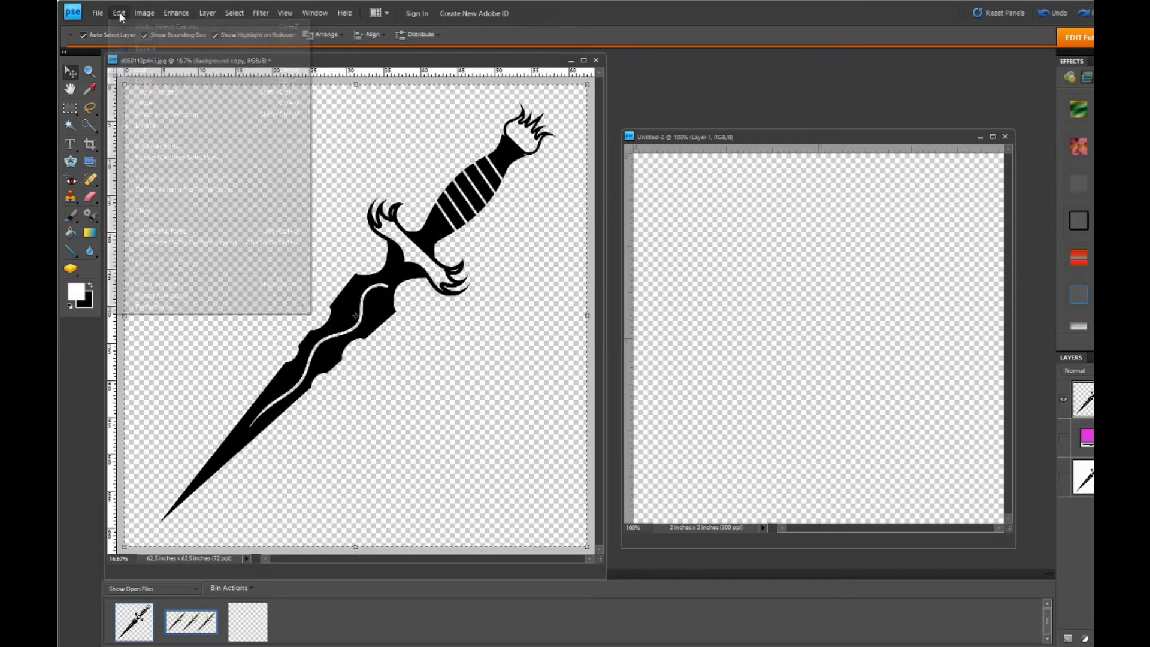
left_click(147, 75)
left_click(773, 268)
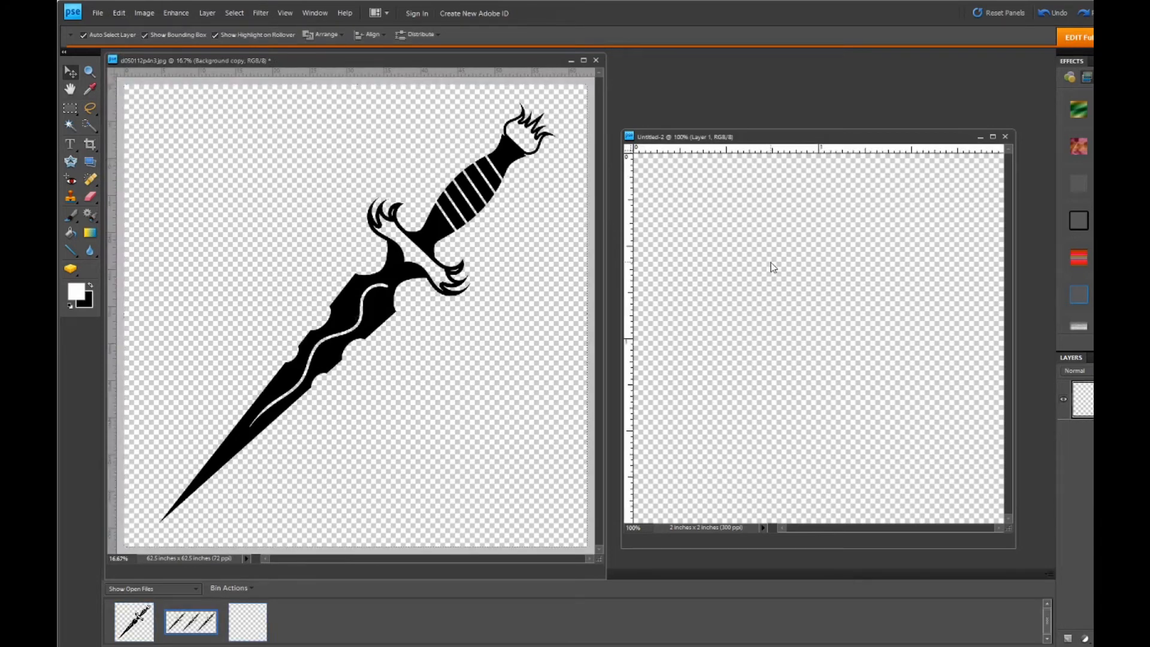
left_click(117, 13)
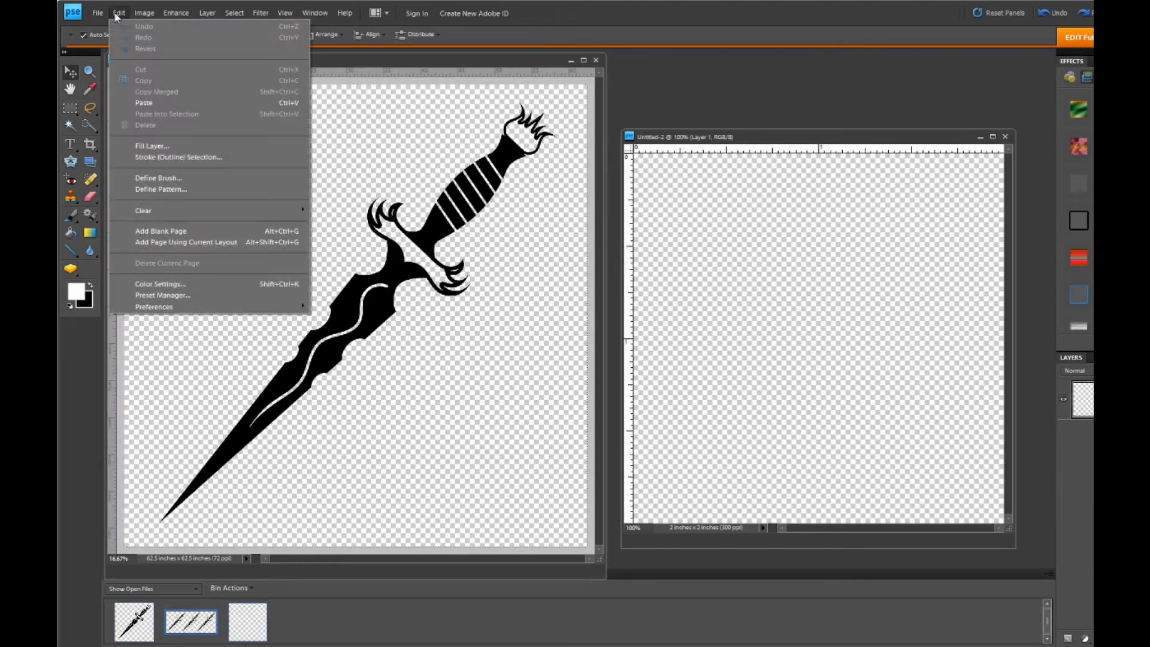
left_click(144, 104)
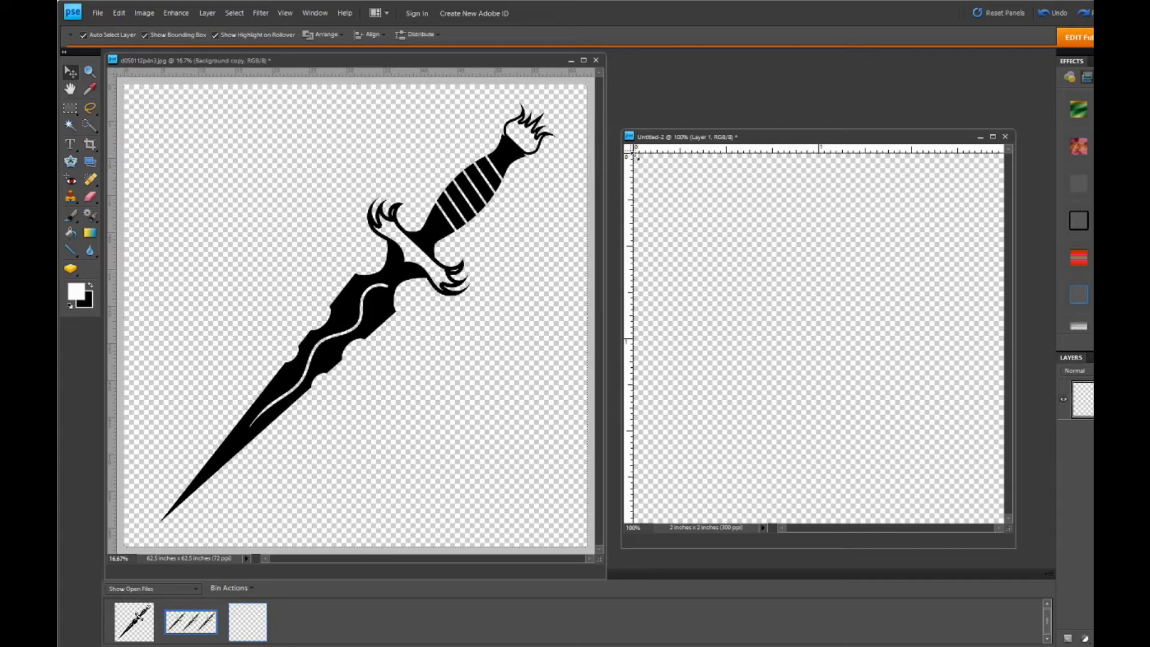
- Scale the pasted dagger down proportionally to 9.3% so it fits completely inside the 2 x 2 inch canvas
left_click_drag(637, 157, 775, 290)
left_click_drag(885, 407, 879, 430)
left_click_drag(929, 464, 715, 233)
left_click_drag(669, 200, 726, 247)
left_click_drag(683, 210, 918, 445)
left_click_drag(951, 483, 818, 341)
left_click_drag(867, 422, 931, 461)
left_click_drag(944, 501, 717, 268)
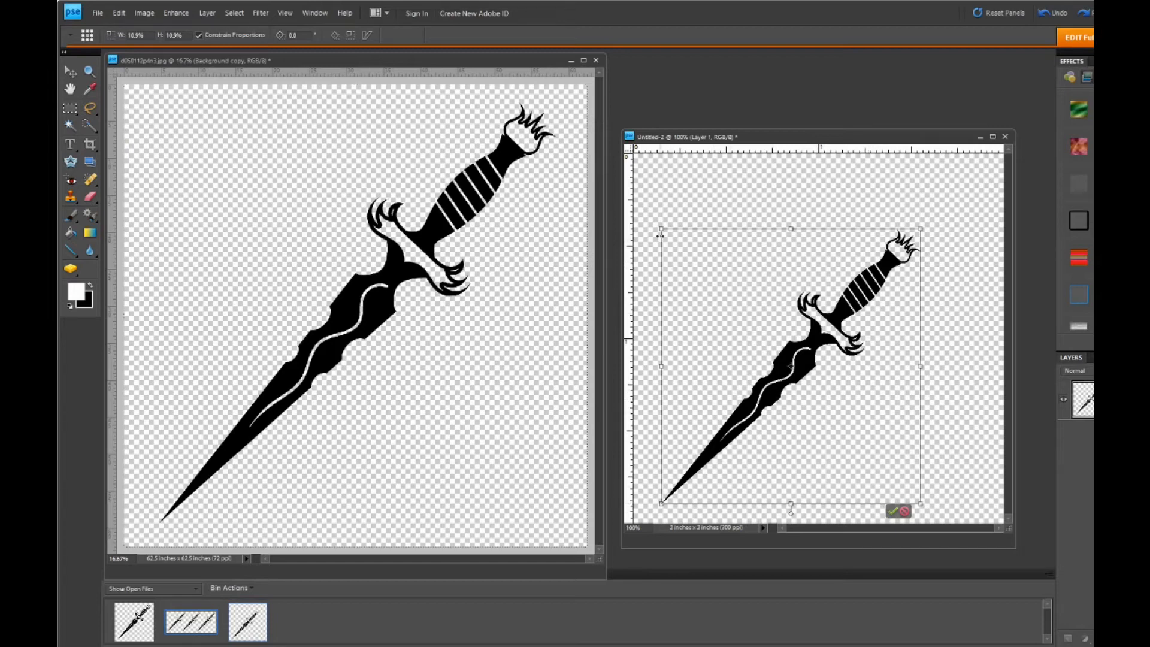
left_click_drag(662, 230, 713, 264)
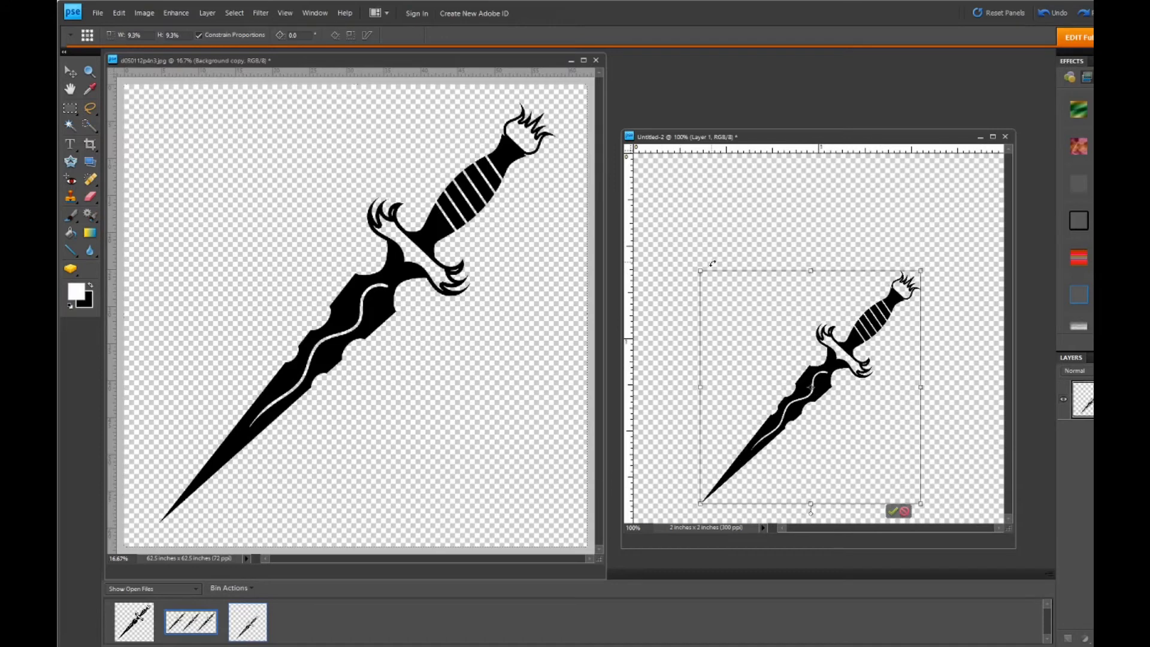
left_click(892, 511)
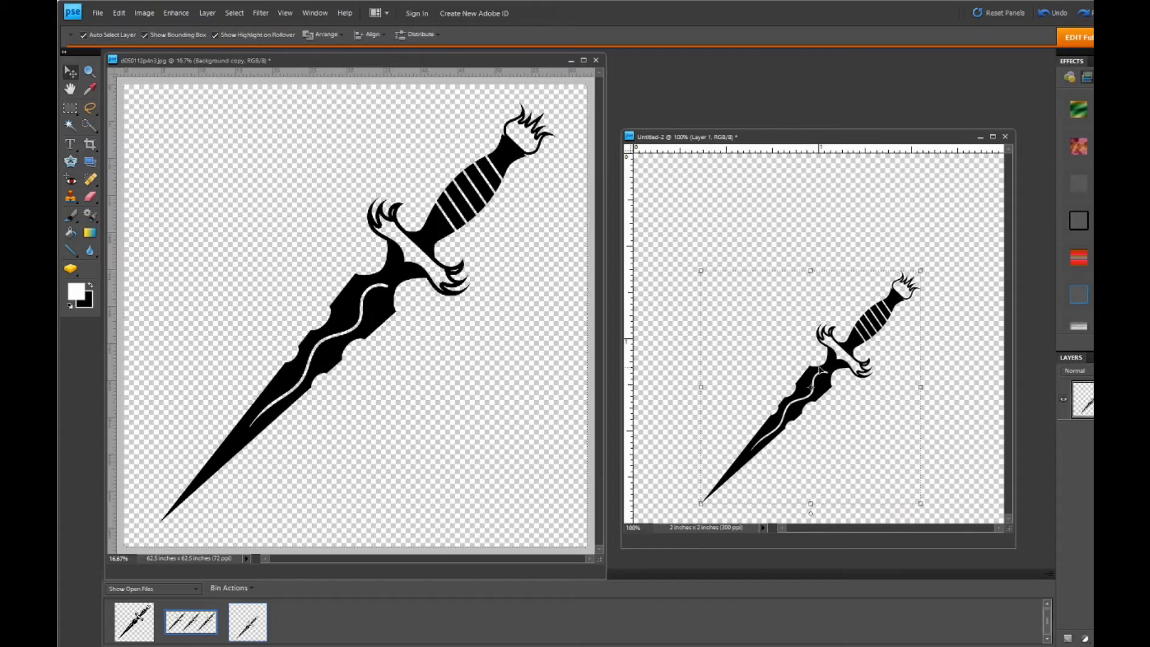
- Align the small dagger layer to the horizontal center of the whole canvas, and clear the selection
left_click(754, 225)
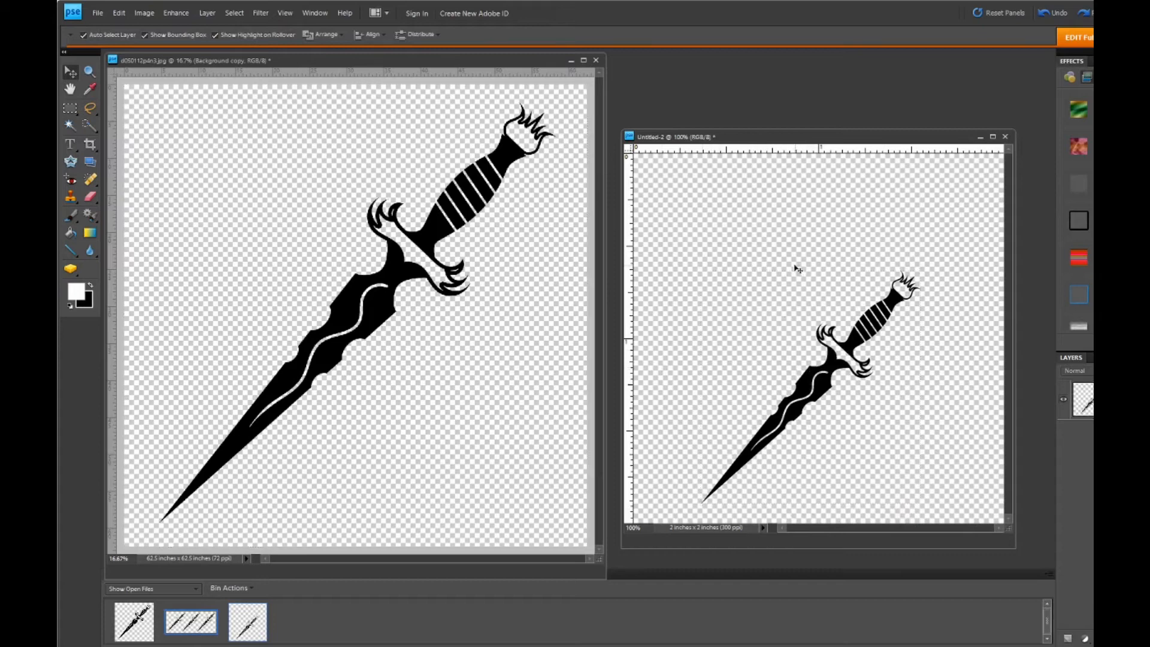
left_click(237, 15)
left_click(238, 30)
left_click(369, 35)
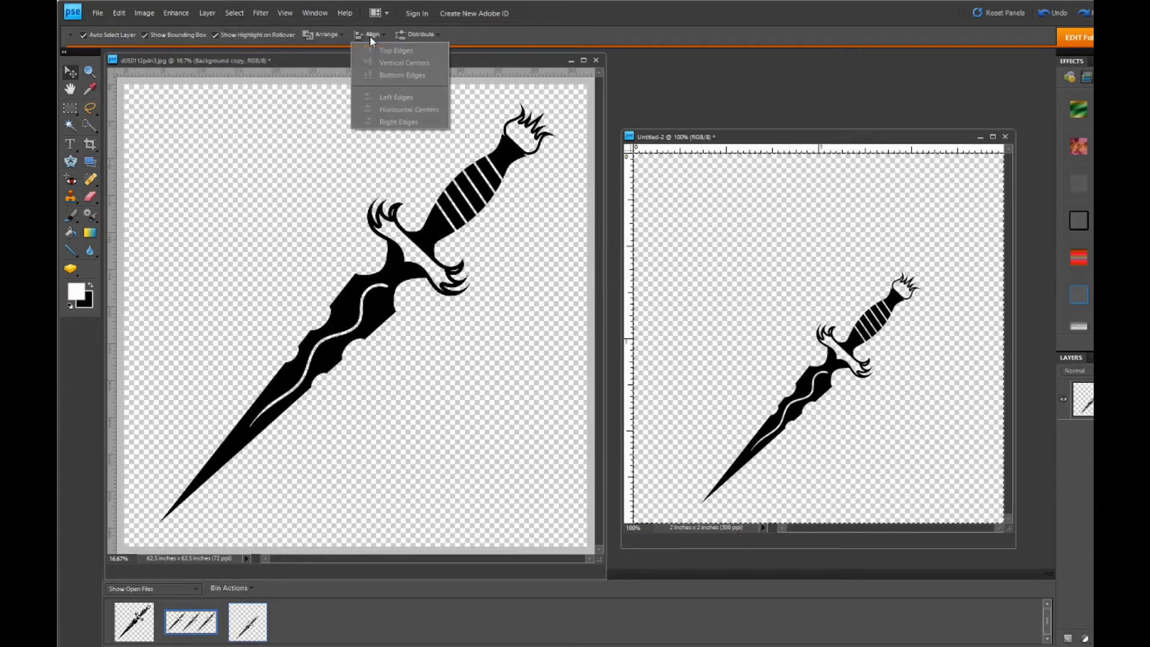
left_click(783, 346)
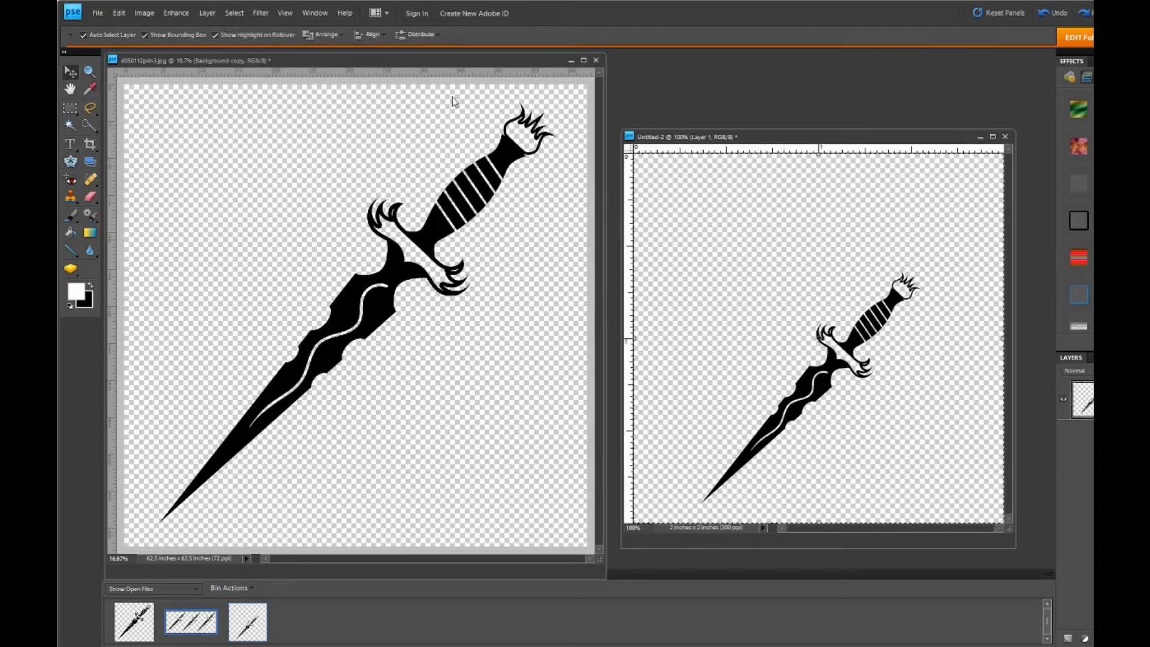
left_click(369, 35)
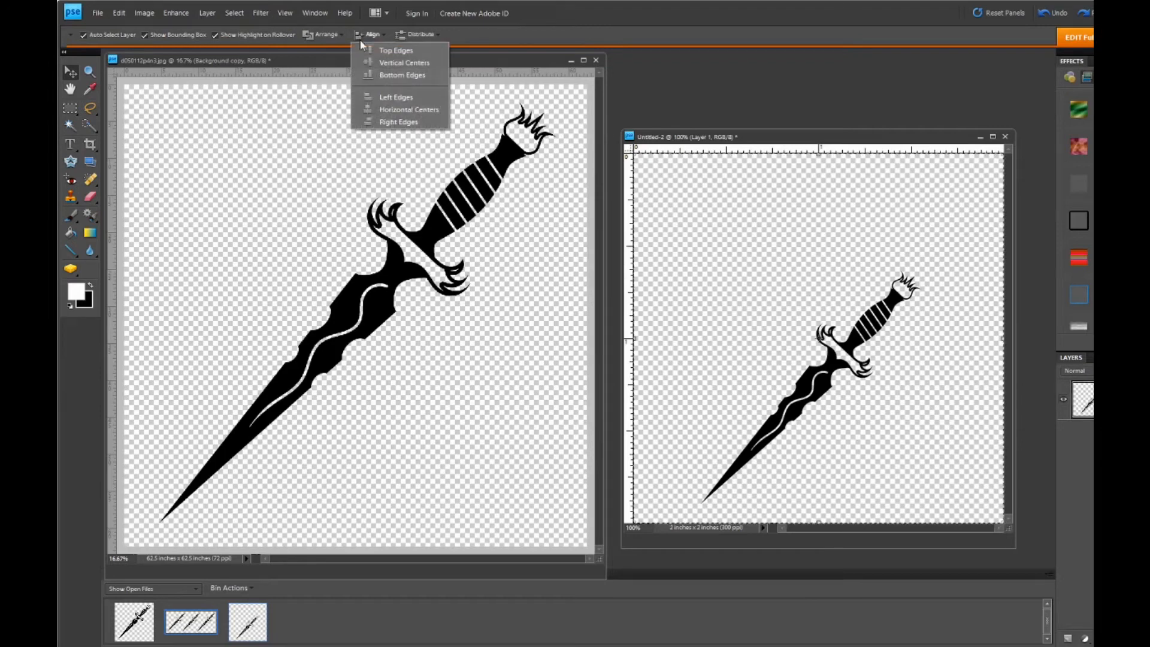
left_click(395, 110)
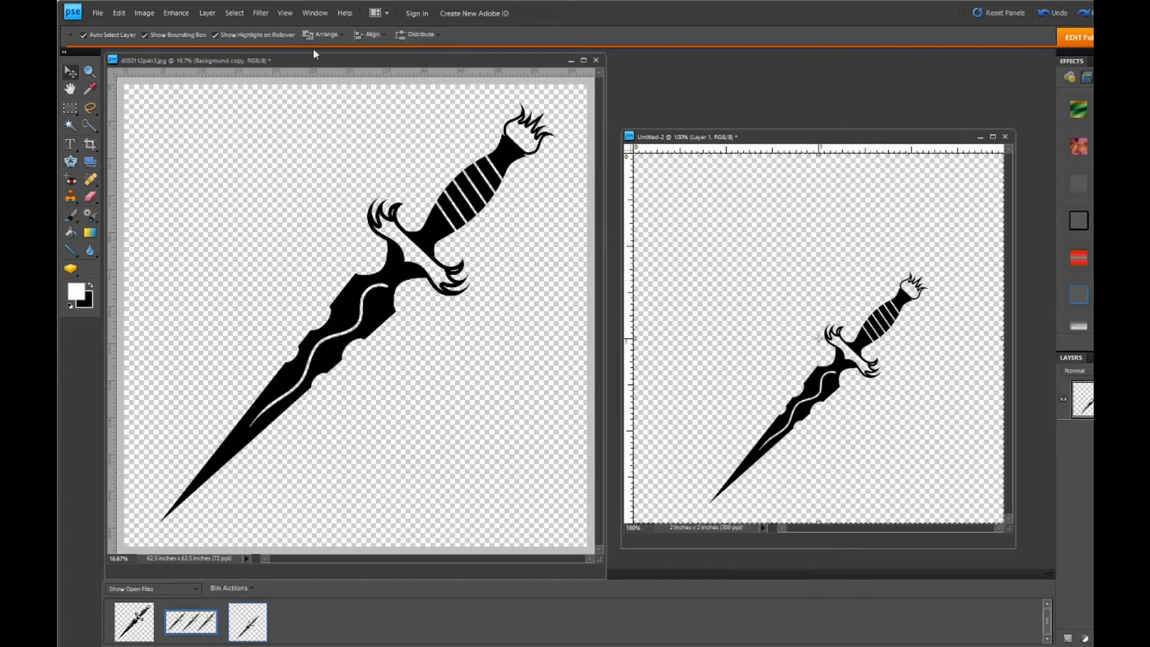
left_click(237, 17)
left_click(258, 36)
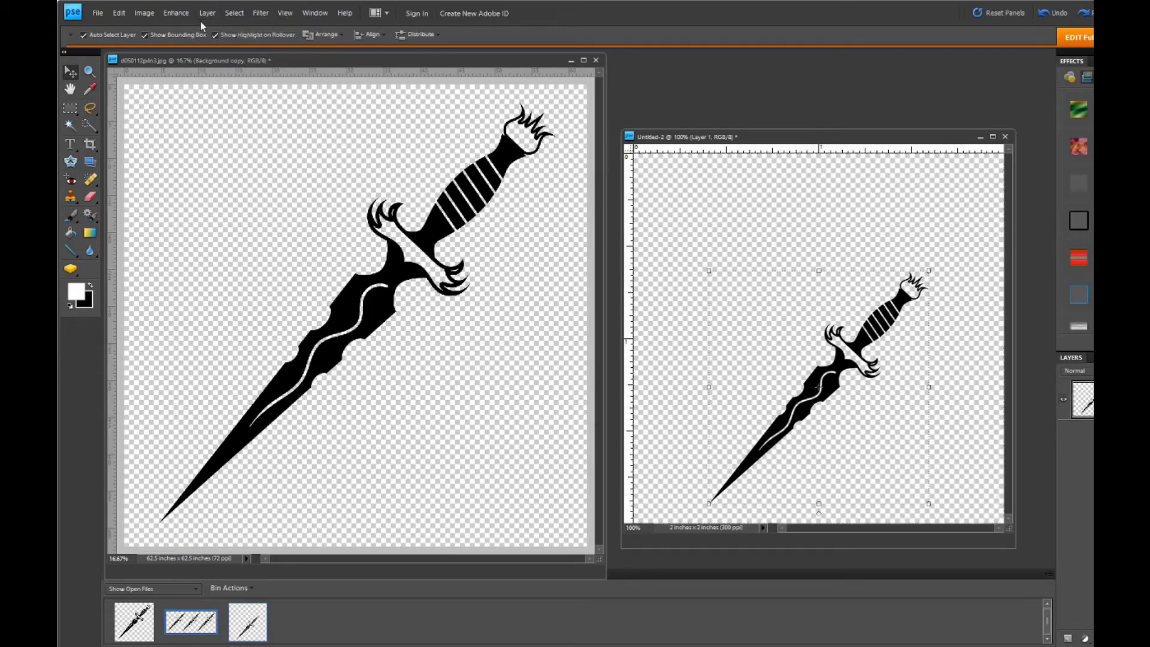
- Rotate the small dagger's canvas by a custom angle of 45° to the left
left_click(144, 12)
mouse_move(167, 30)
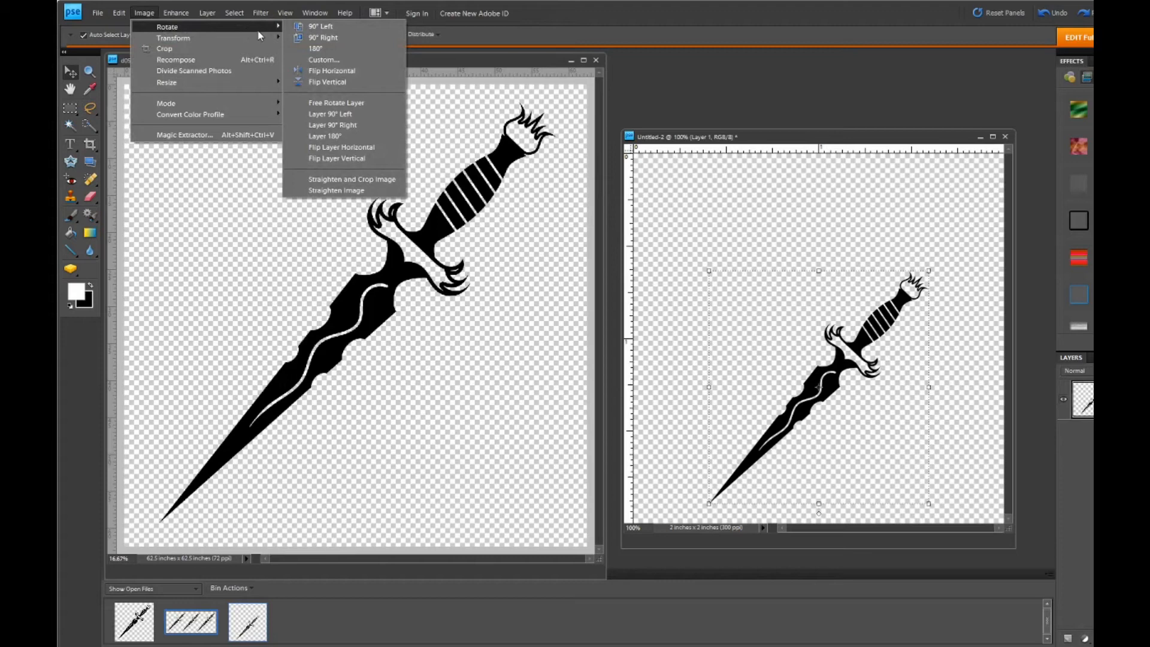
left_click(323, 60)
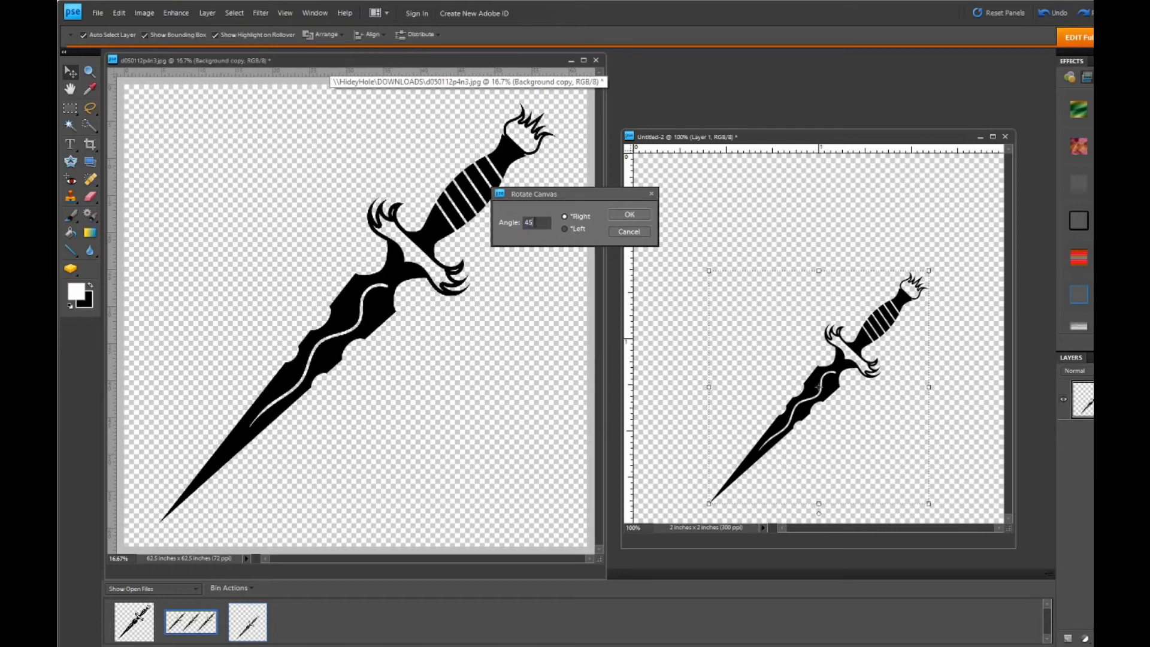
left_click(564, 228)
left_click(626, 216)
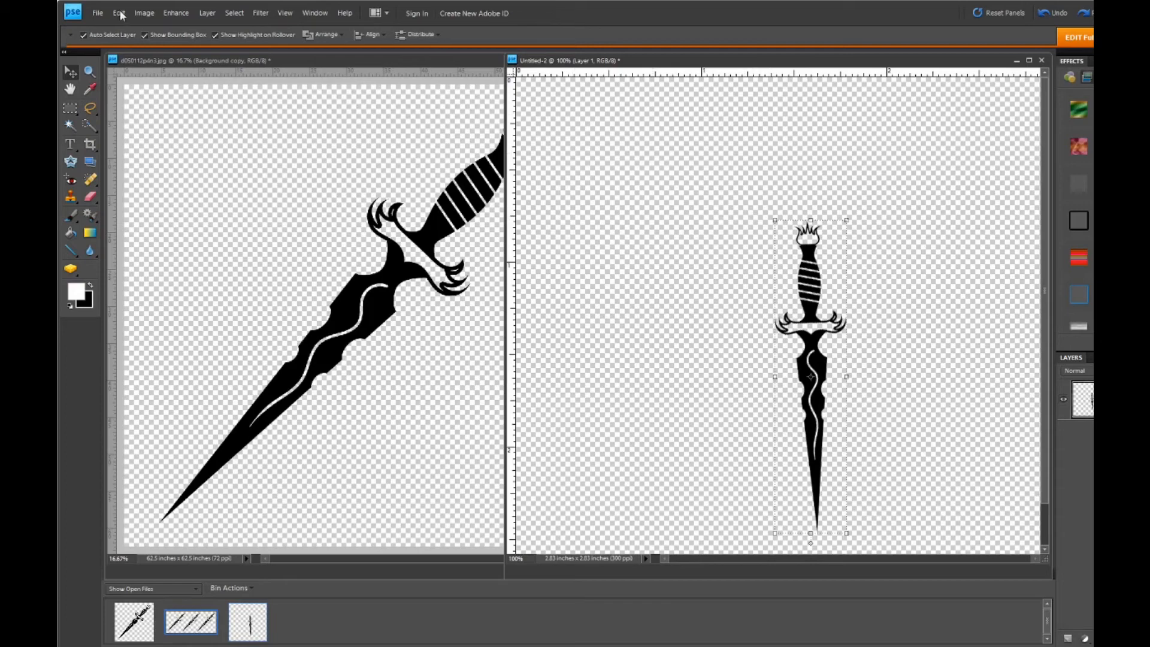
- Straighten the upright dagger by rotating its canvas 1° to the right twice
left_click(144, 12)
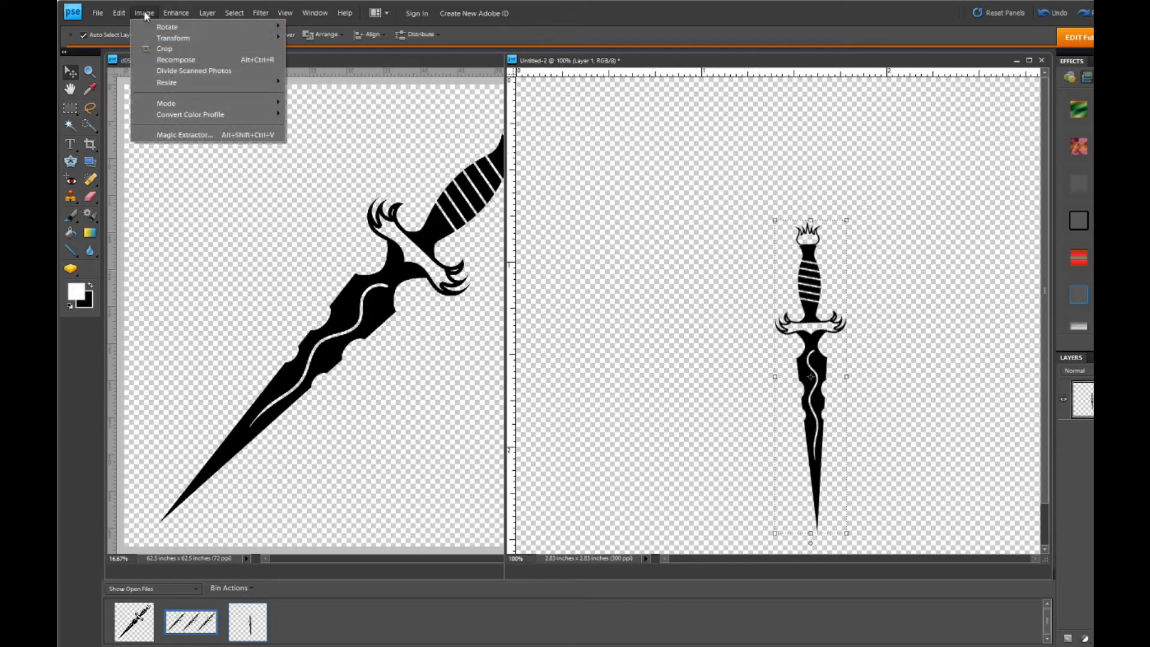
mouse_move(214, 26)
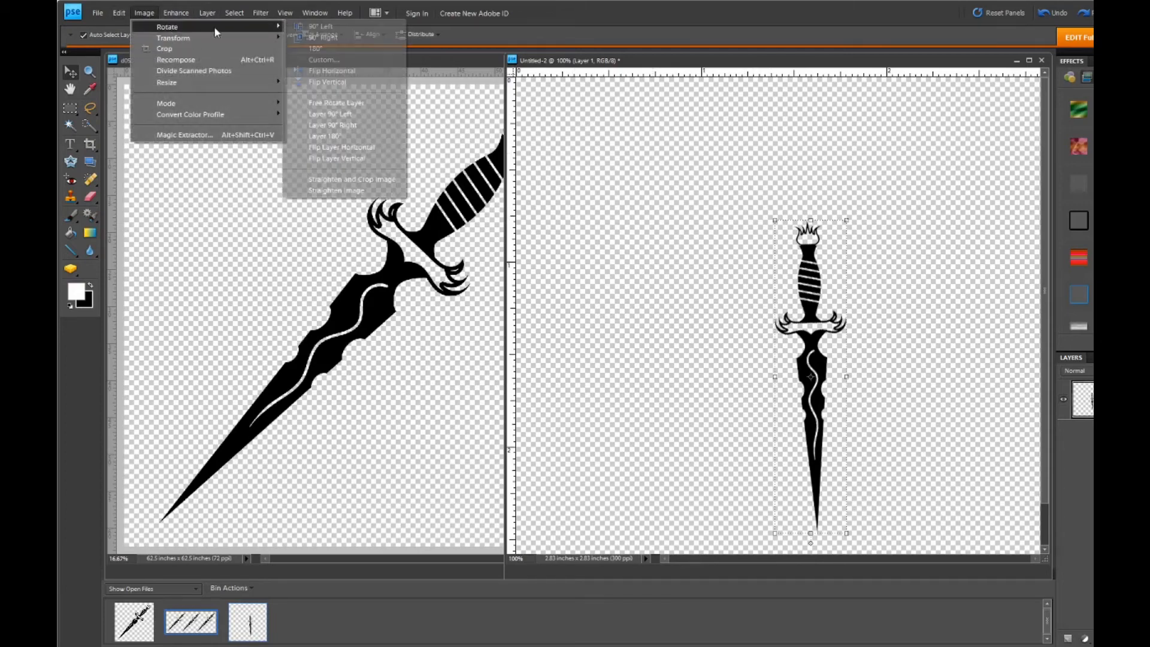
left_click(334, 61)
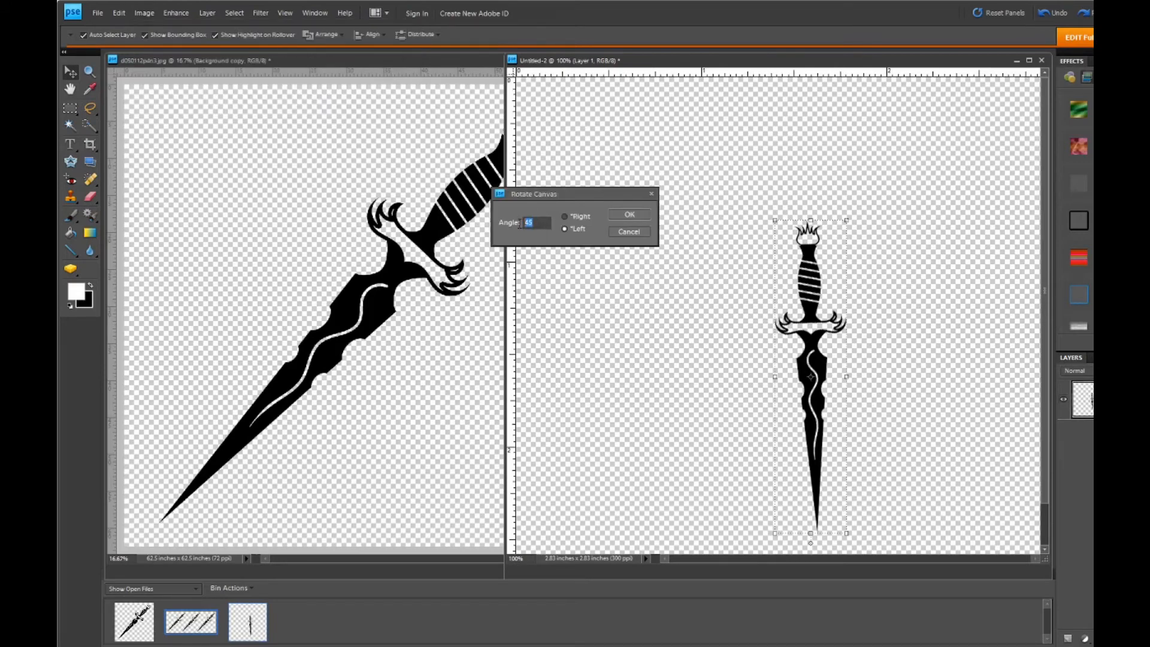
type("1")
left_click(566, 216)
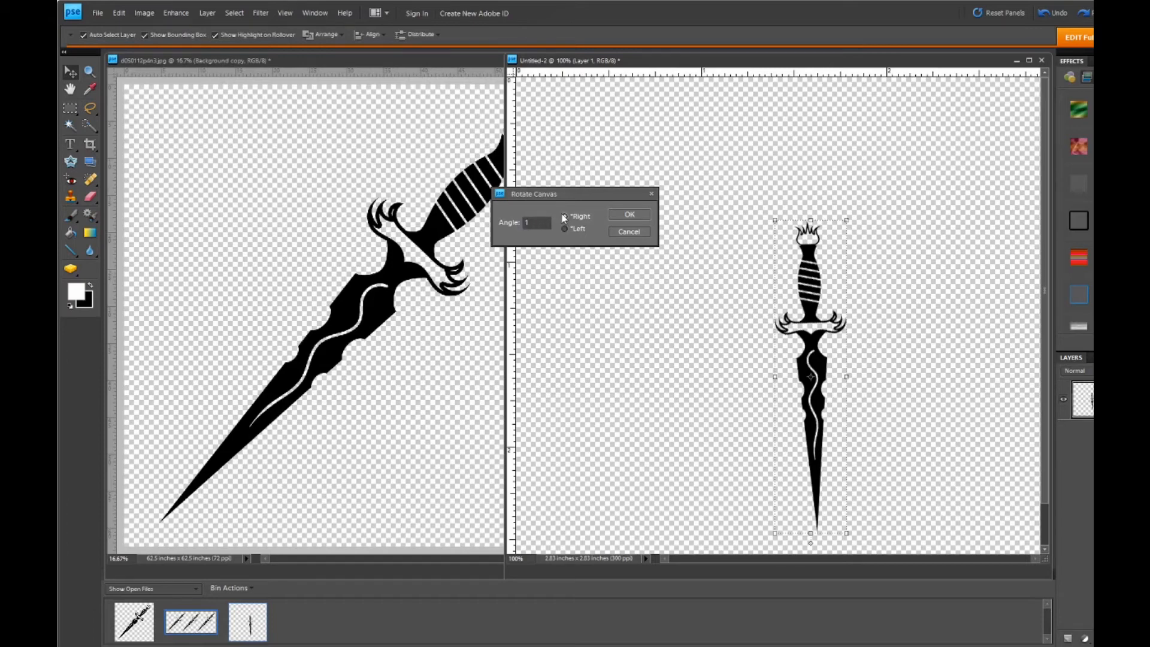
left_click(629, 215)
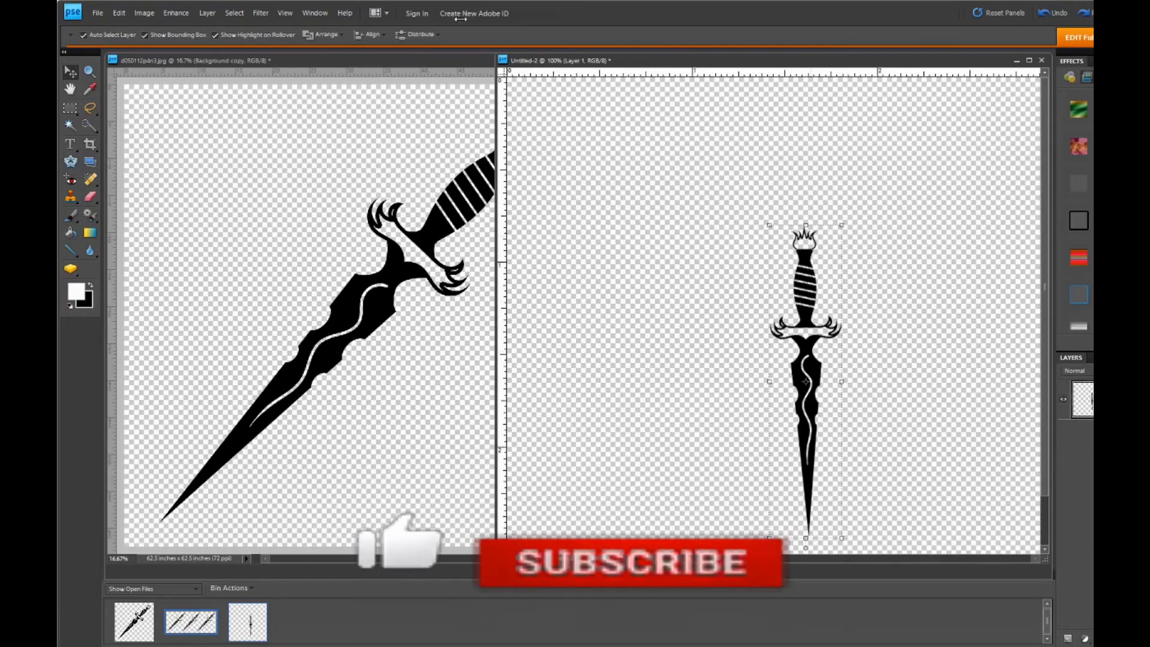
left_click(143, 14)
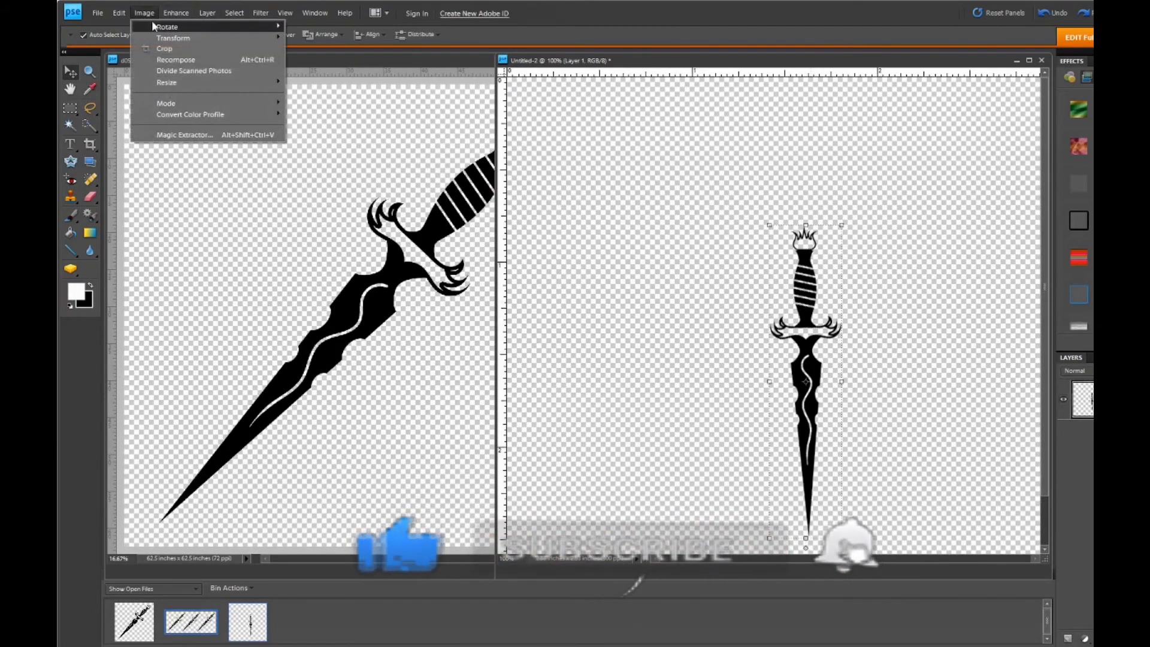
mouse_move(173, 26)
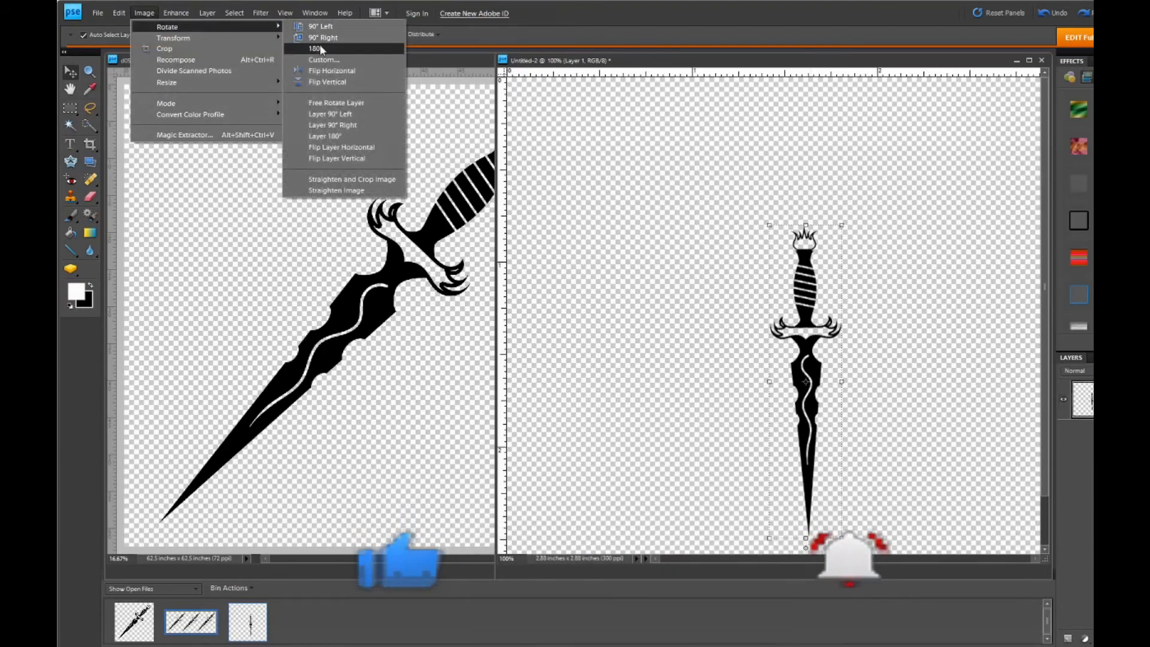
left_click(327, 60)
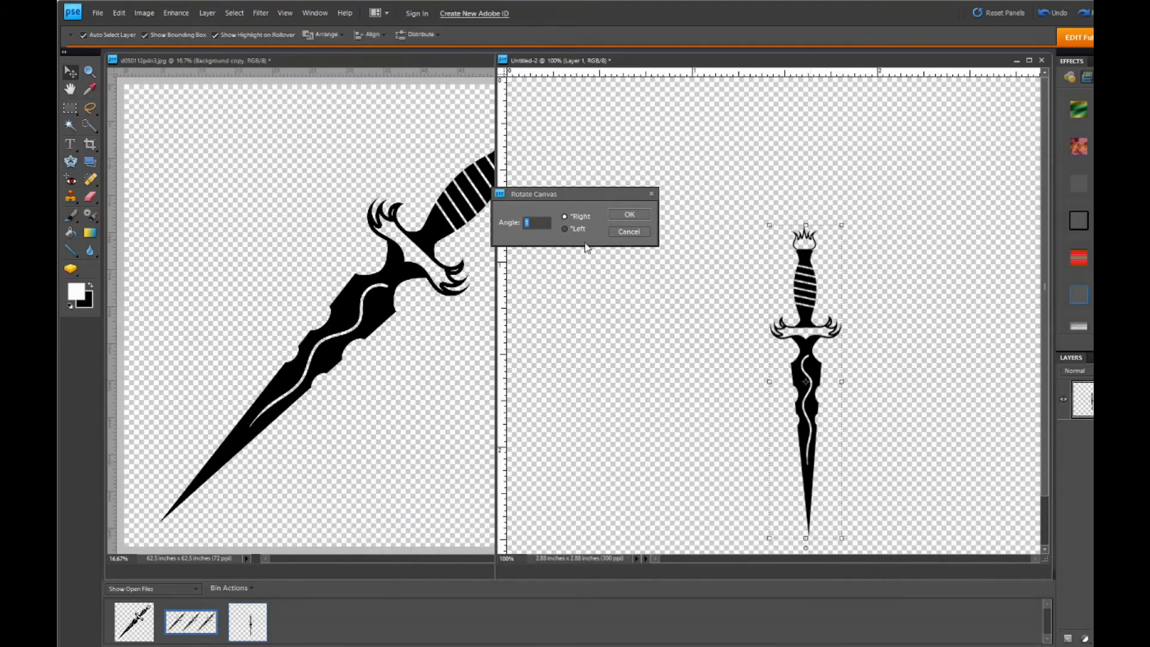
left_click(622, 215)
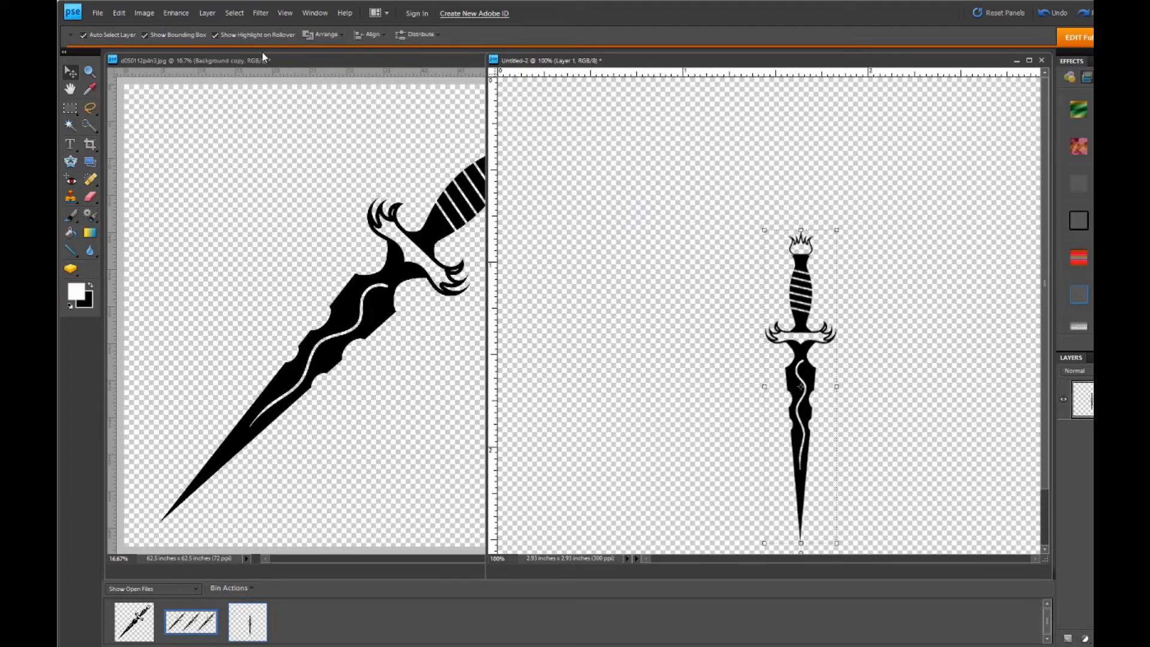
- Fine-tune the upright dagger by rotating its canvas another 0.5° to the right
left_click(145, 13)
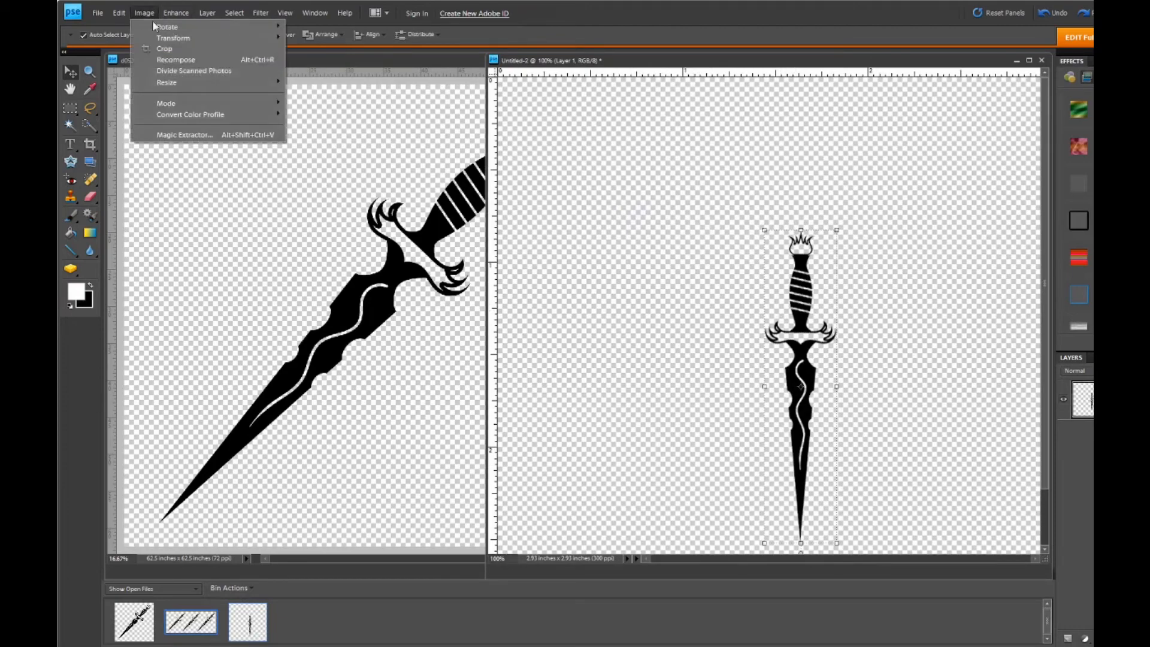
mouse_move(270, 29)
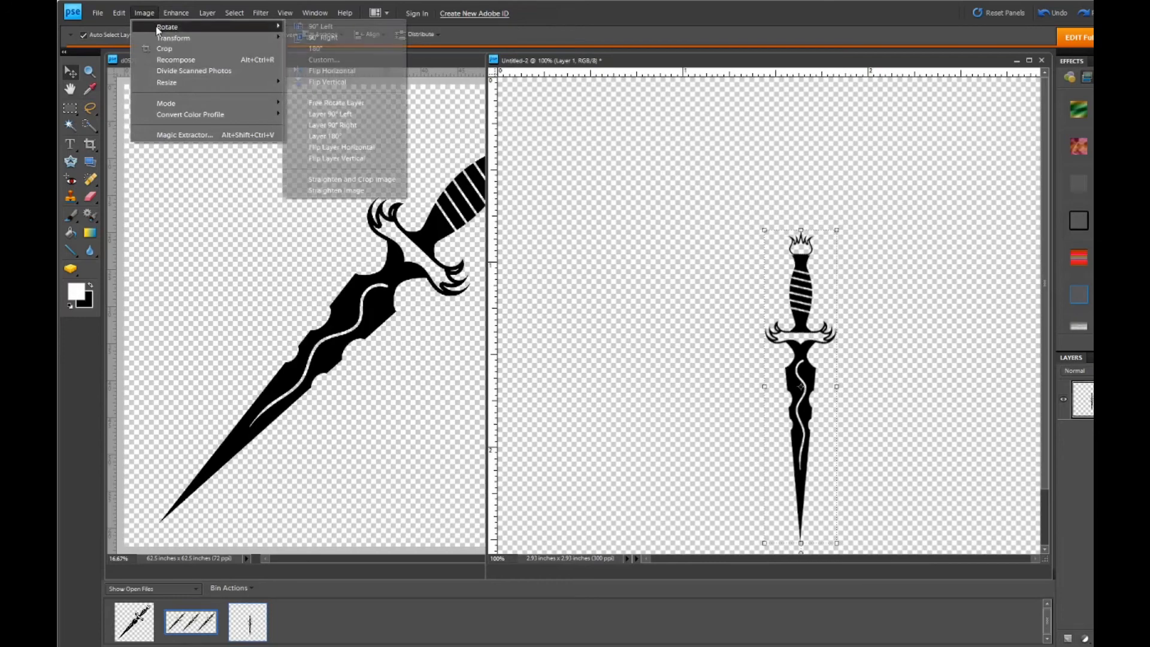
left_click(324, 59)
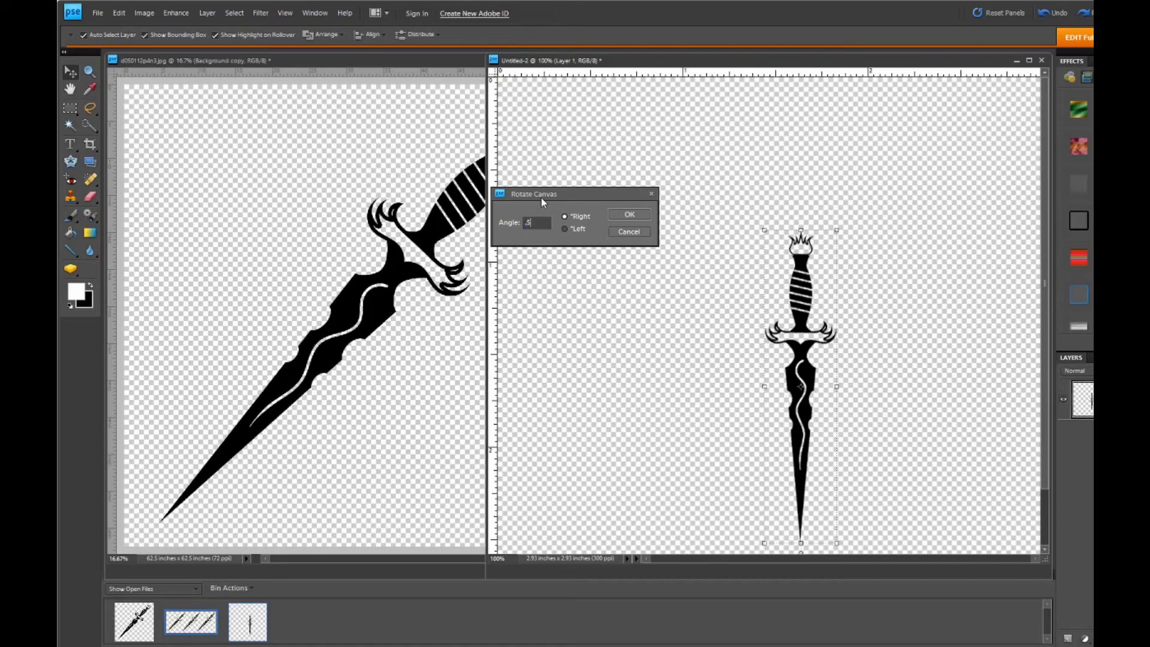
left_click(626, 216)
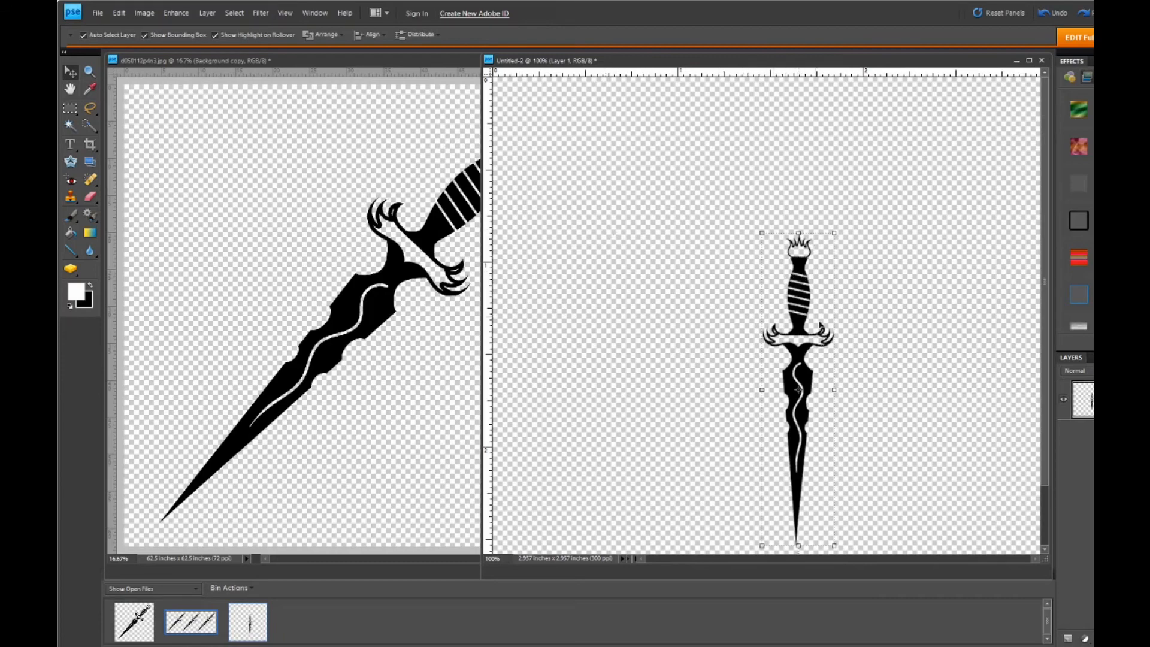
- Enlarge the upright dagger proportionally to 147.7%, extending it up to near the canvas's upper edge
left_click(760, 231)
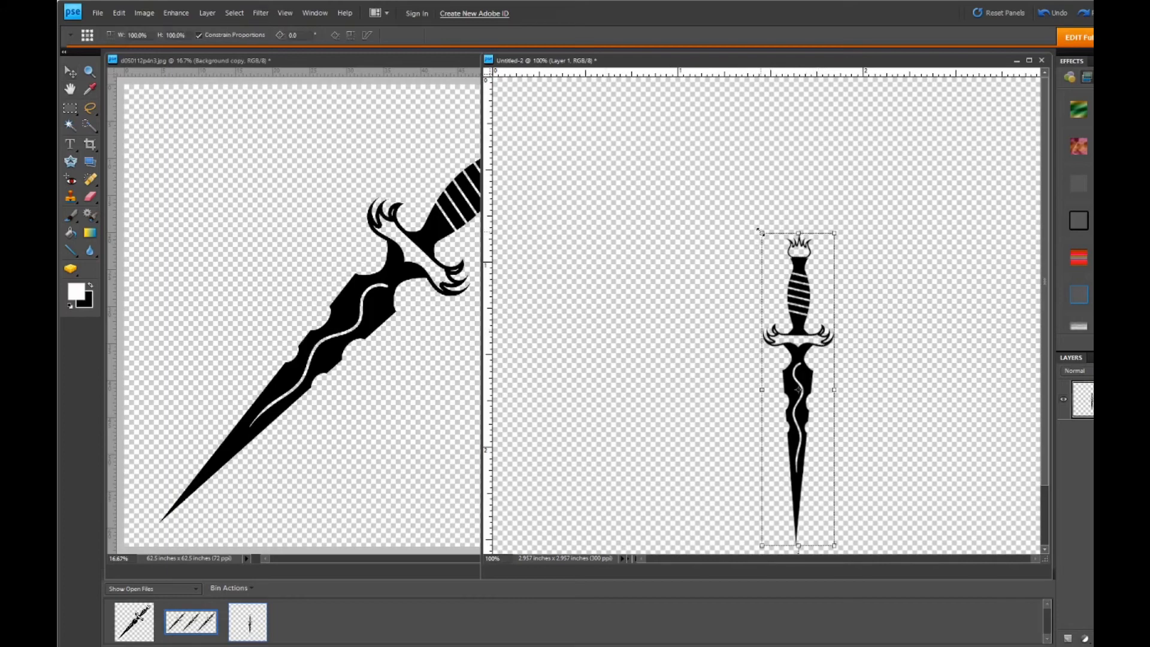
left_click_drag(757, 228, 616, 107)
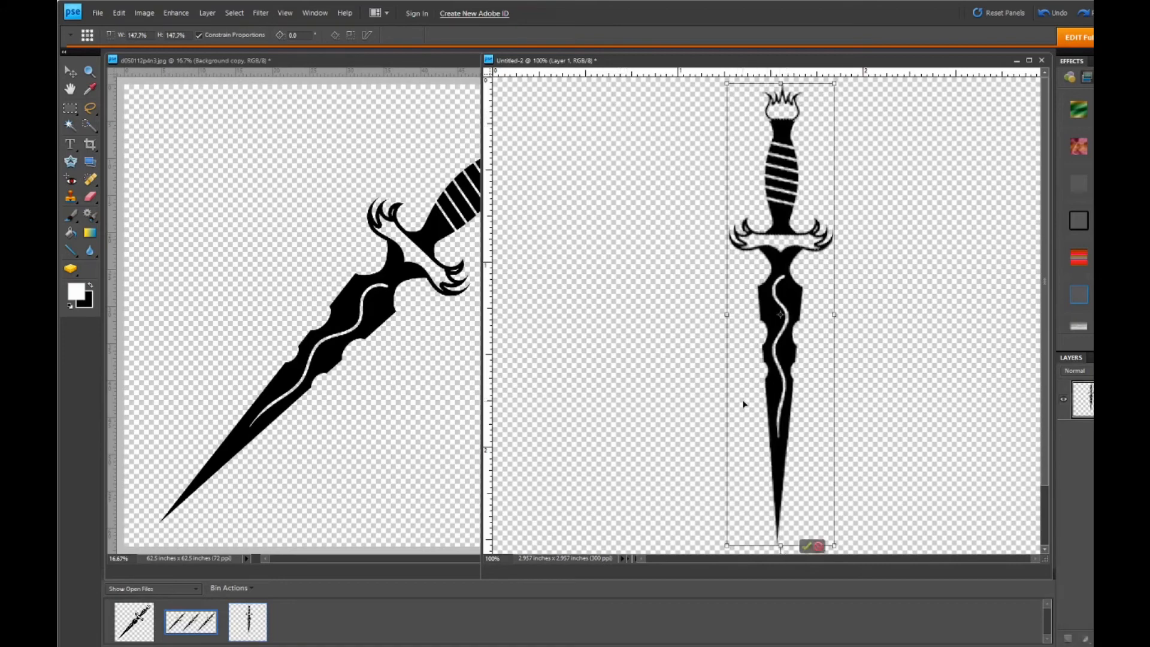
left_click(807, 545)
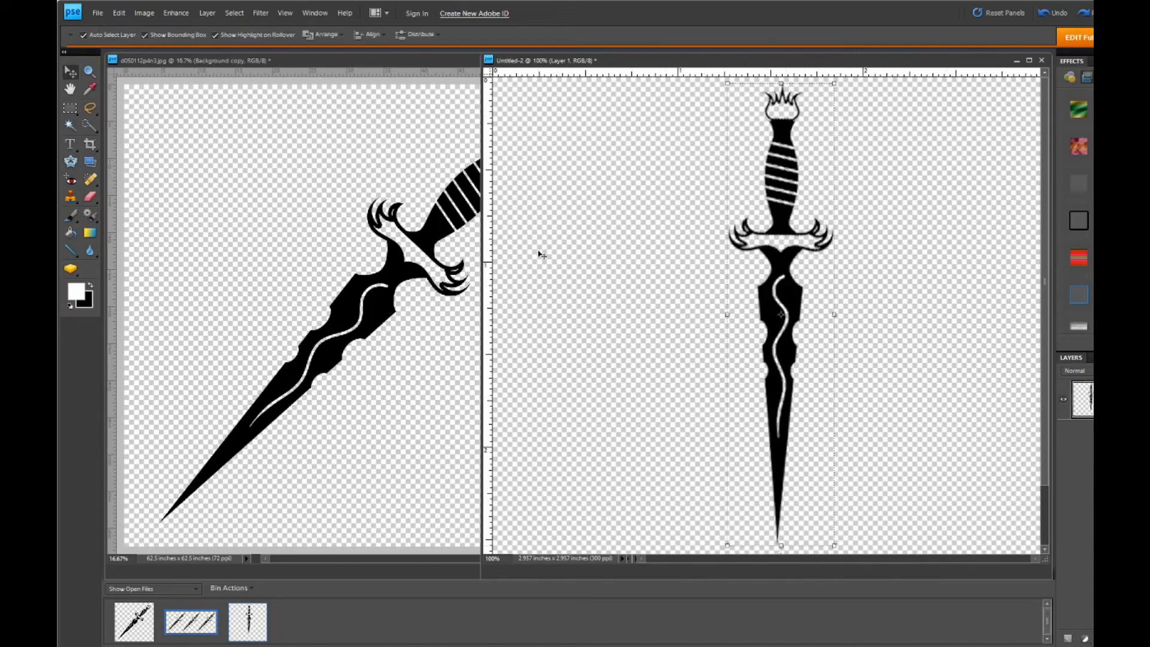
- Select the whole canvas and align the upright dagger to its horizontal center
left_click(234, 13)
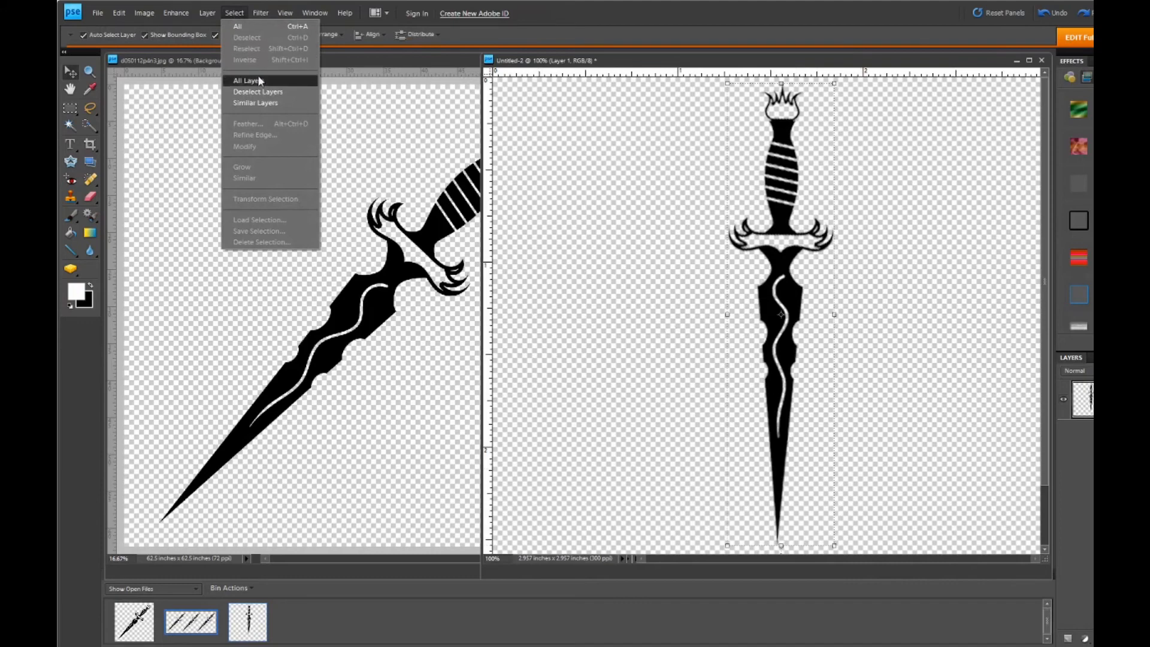
left_click(238, 27)
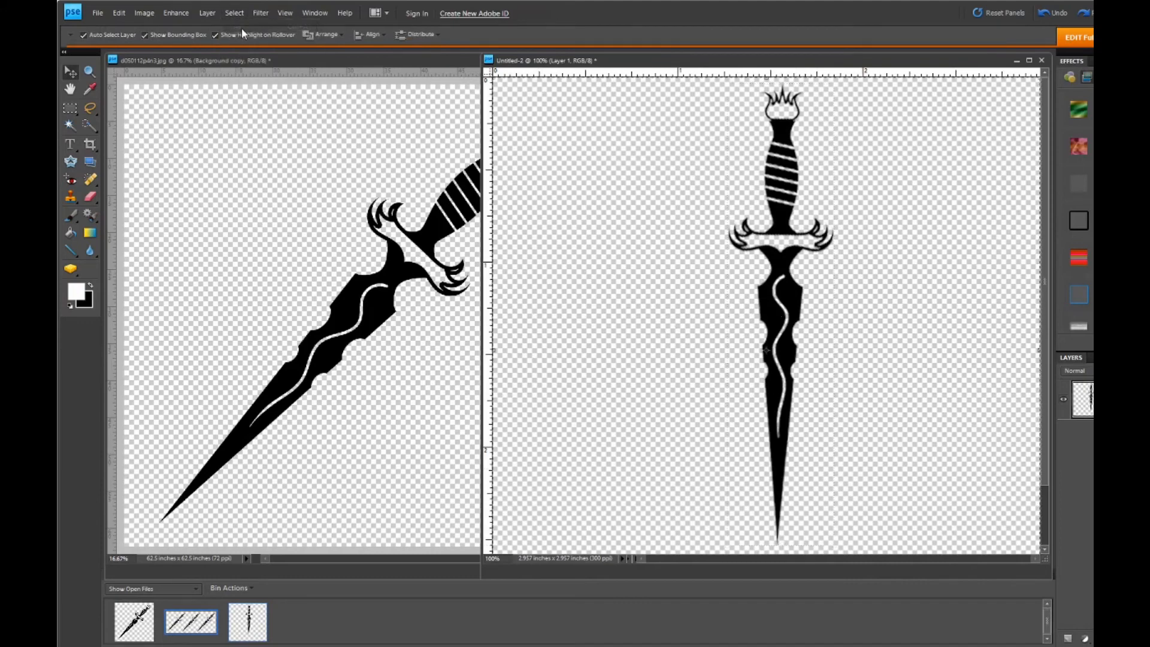
left_click(374, 34)
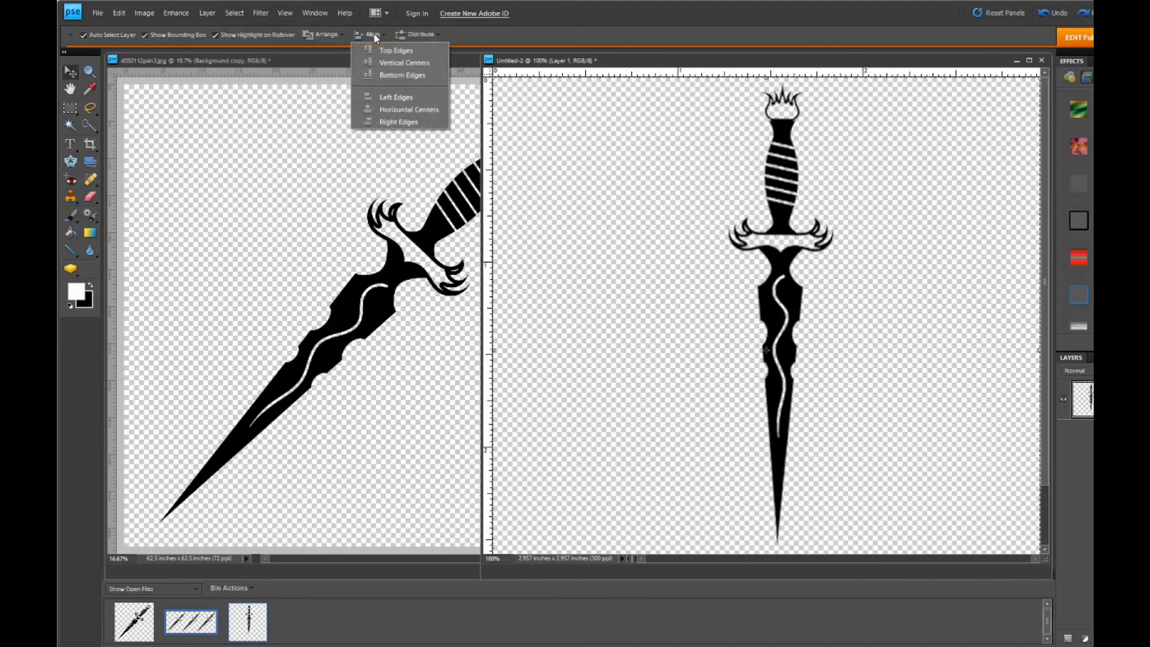
left_click(395, 113)
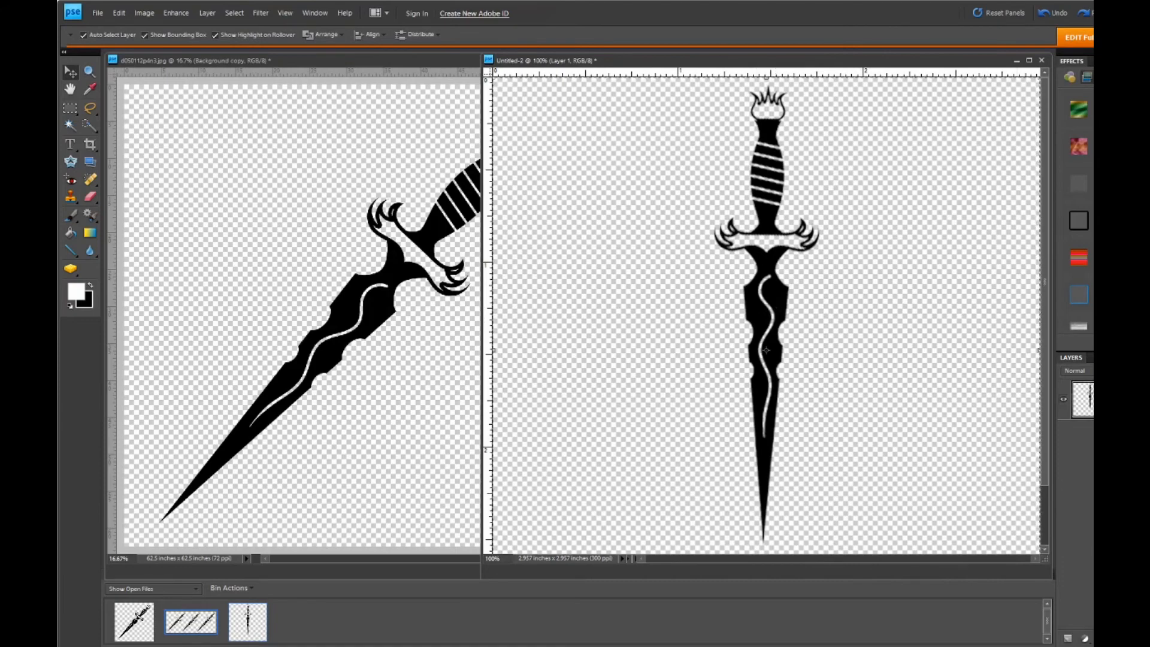
- Duplicate the centered dagger's Layer 1 twice within the same document, keeping the default layer names
left_click(1091, 419)
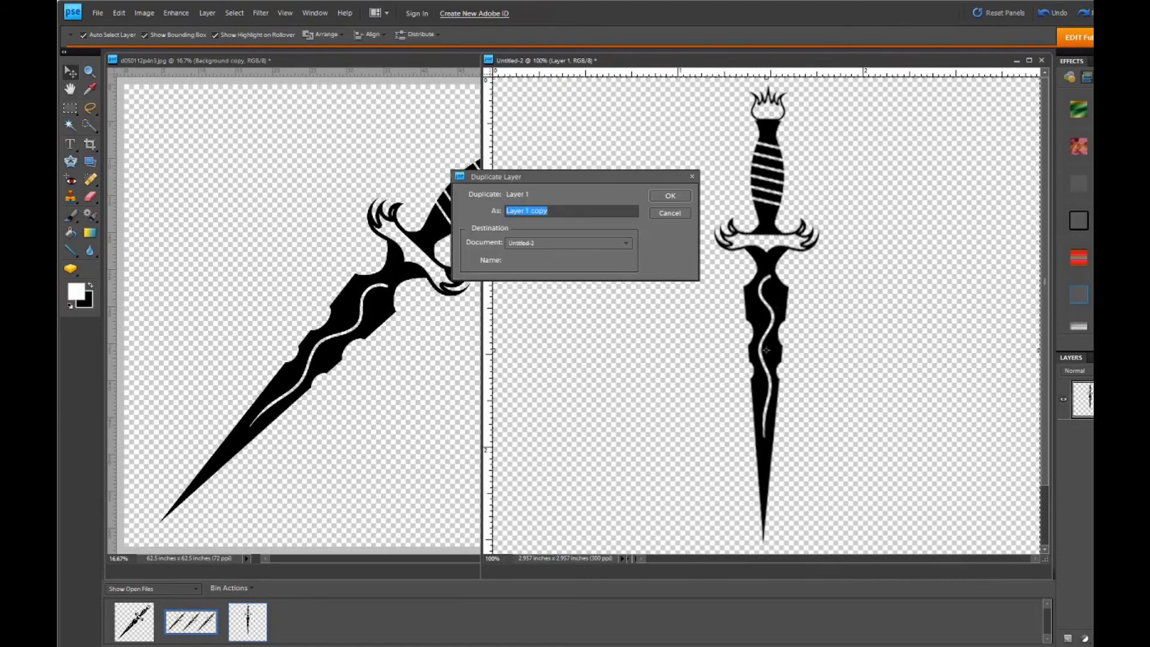
left_click(671, 196)
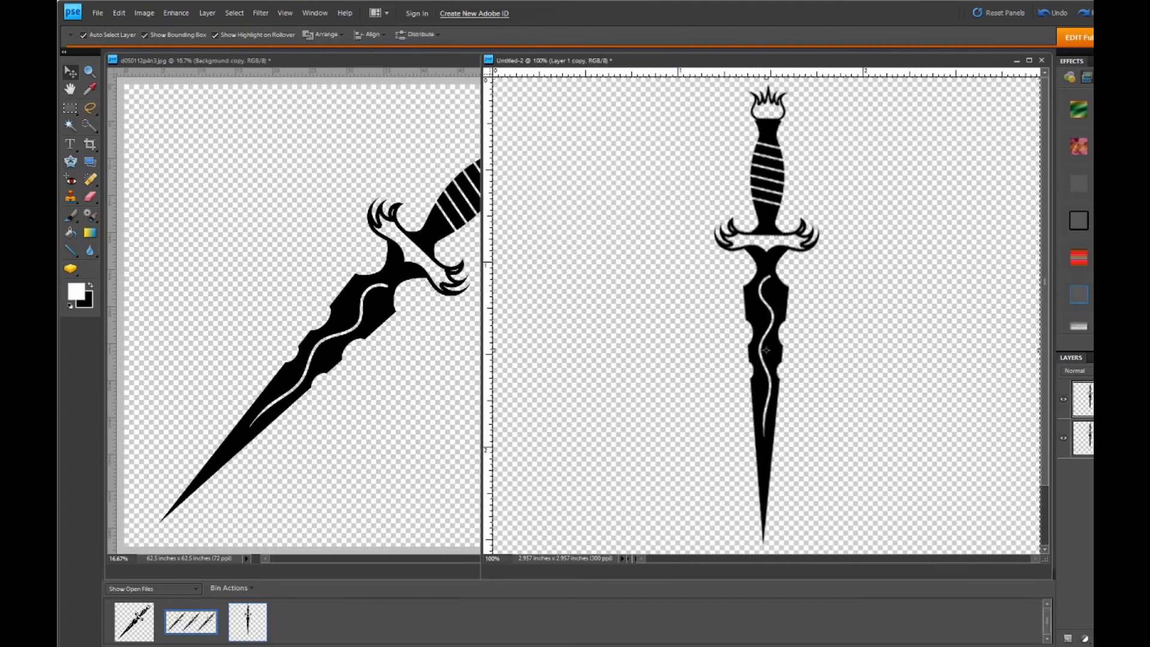
left_click(1092, 439)
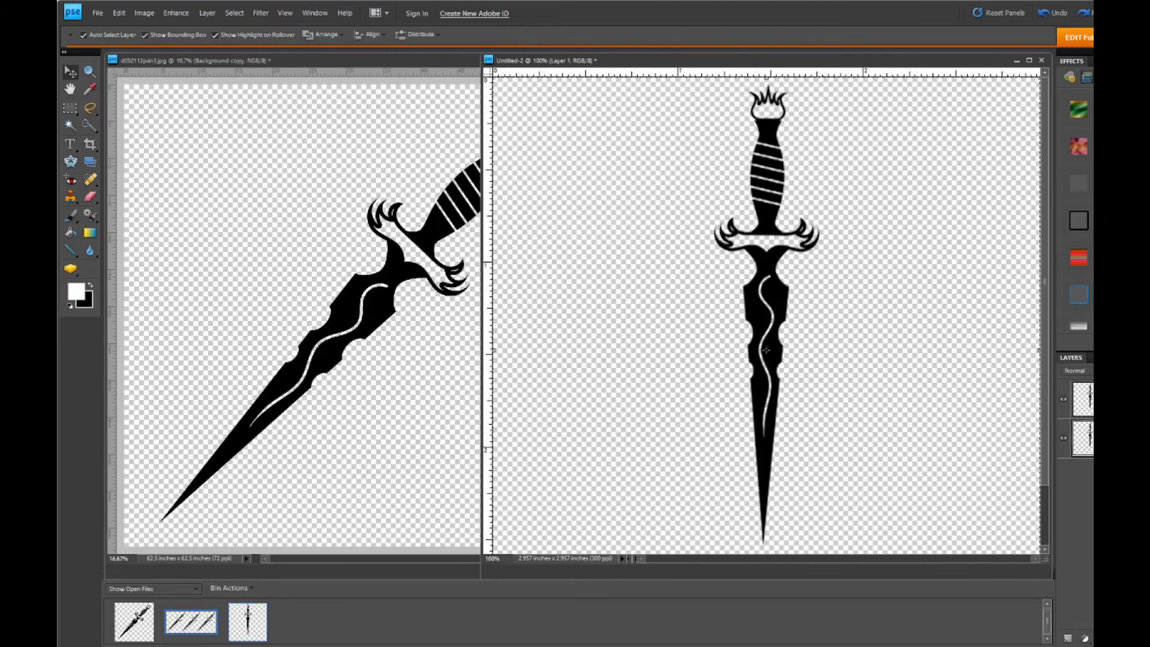
left_click(1092, 455)
left_click(669, 197)
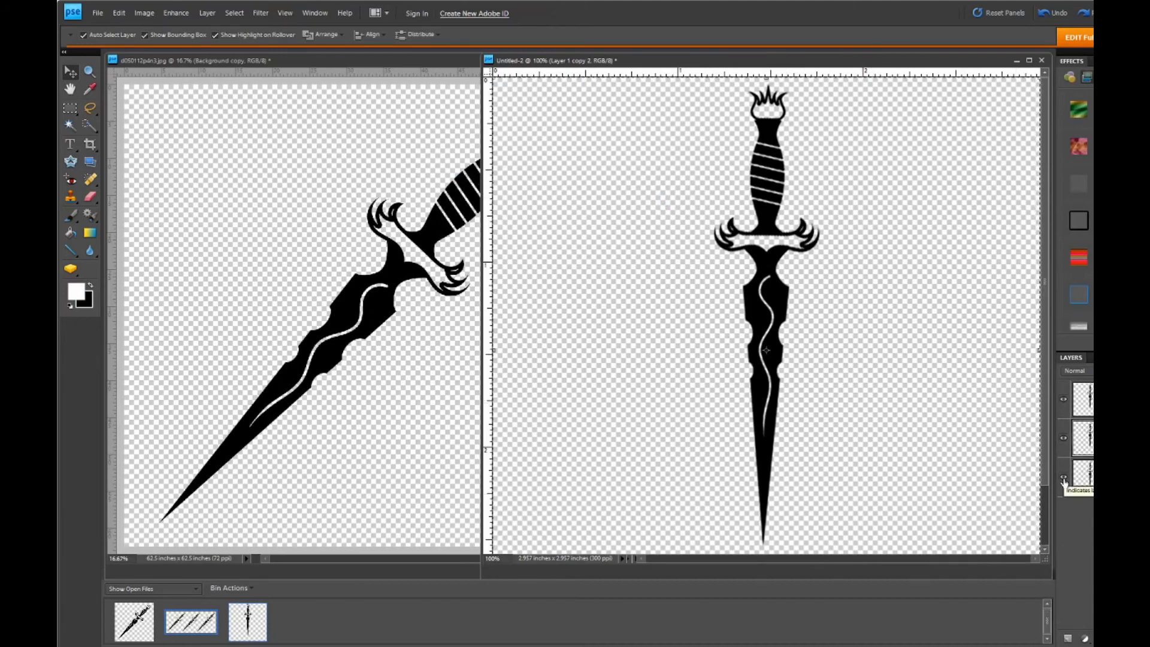
- Hide the topmost dagger copy and deselect the canvas selection
left_click(1064, 401)
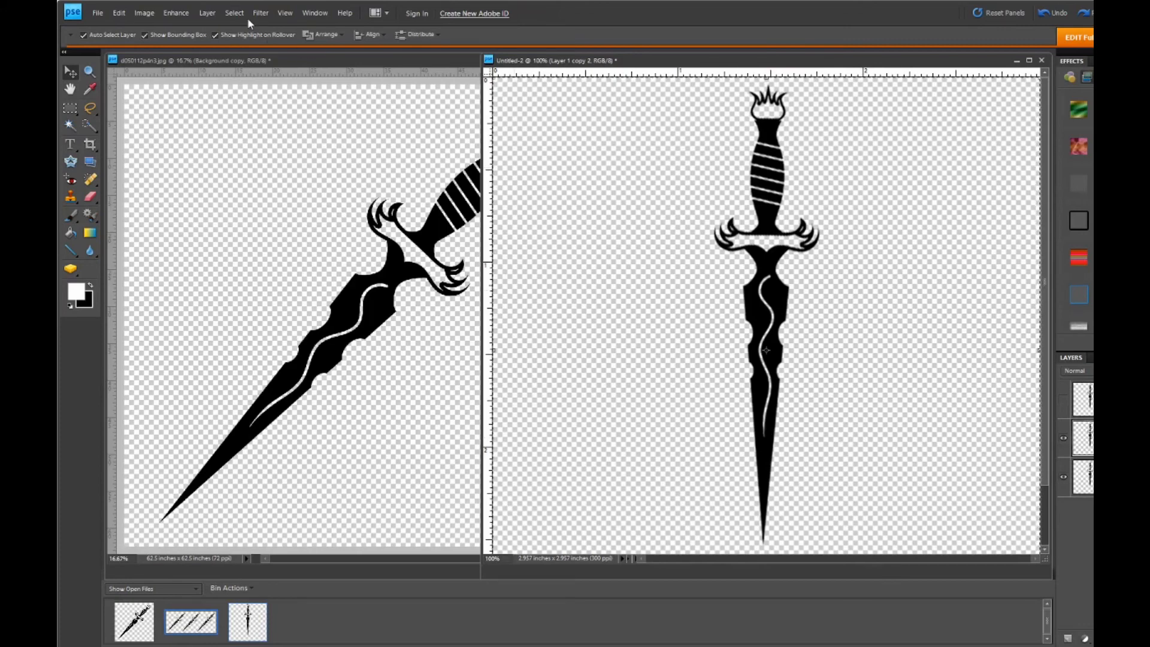
left_click(233, 13)
left_click(243, 36)
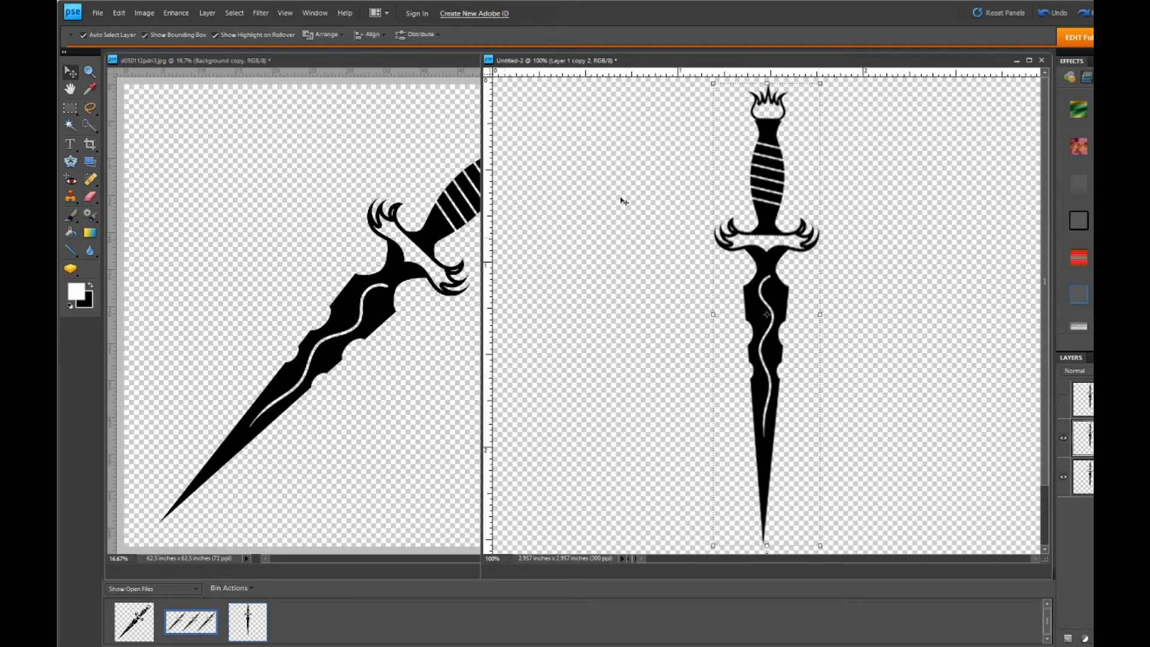
- With Free Transform, move the Layer 1 copy 2 dagger straight left by about 0.75 inch, clear of the centered dagger, and apply it
left_click(145, 13)
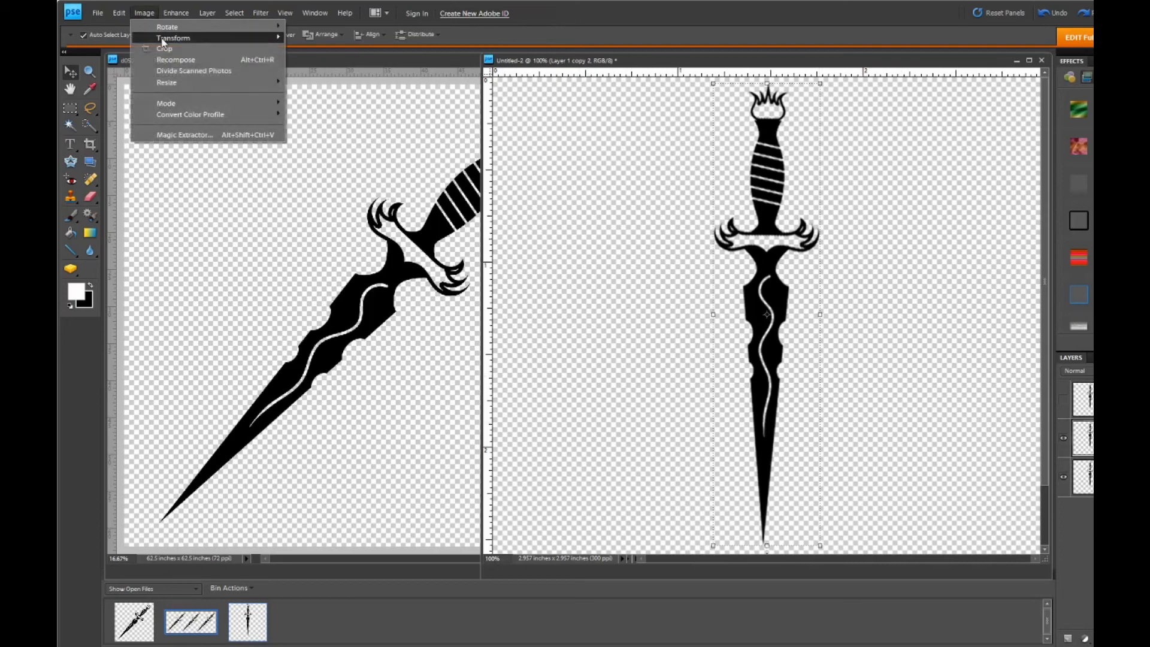
mouse_move(271, 40)
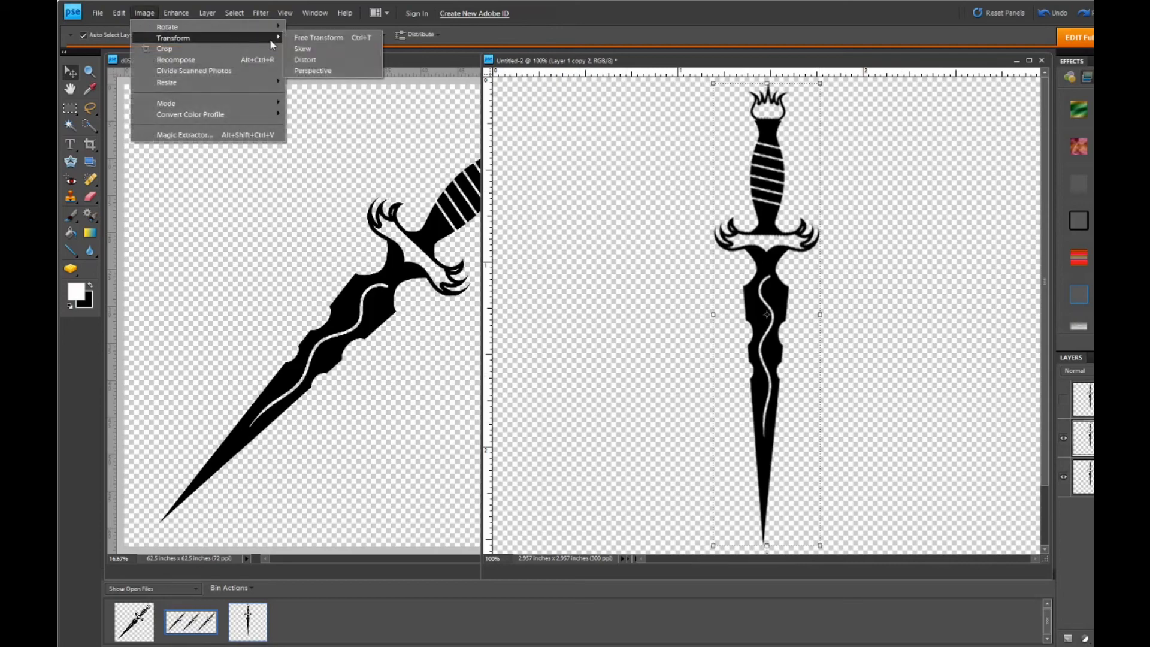
left_click(319, 38)
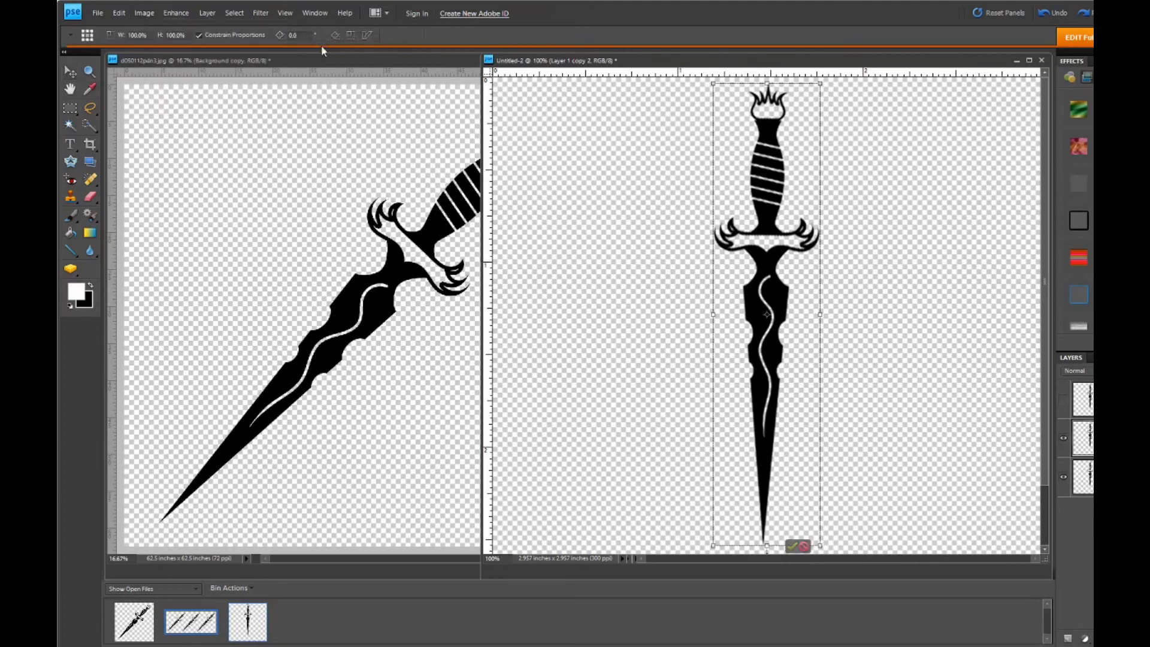
key("Left")
key("Left")
key("Left")
key("Left")
key("Left")
key("Left")
key("Left")
key("Left")
key("Left")
key("Left")
key("Left")
key("Left")
key("Left")
key("Left")
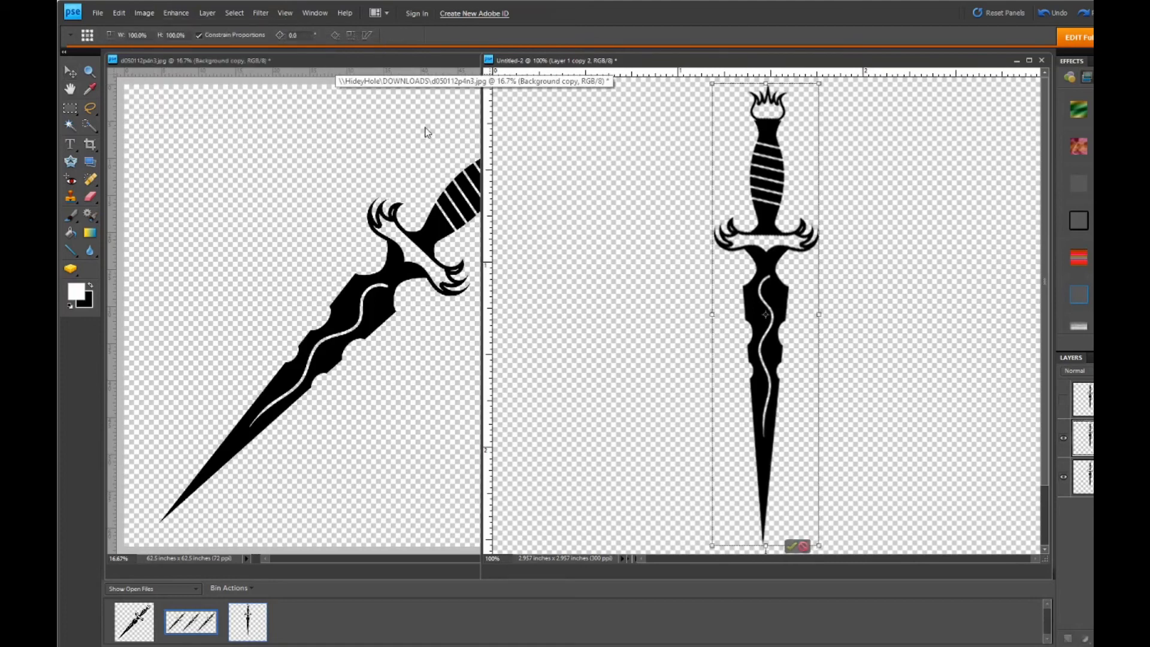
key("Left")
key("Left")
key("Left")
key("Left")
key("Left")
key("Left")
key("Left")
key("Left")
key("Left")
key("Left")
key("Left")
key("Left")
key("Left")
key("Left")
key("Left")
key("Left")
key("Left")
key("Left")
key("Left")
key("Left")
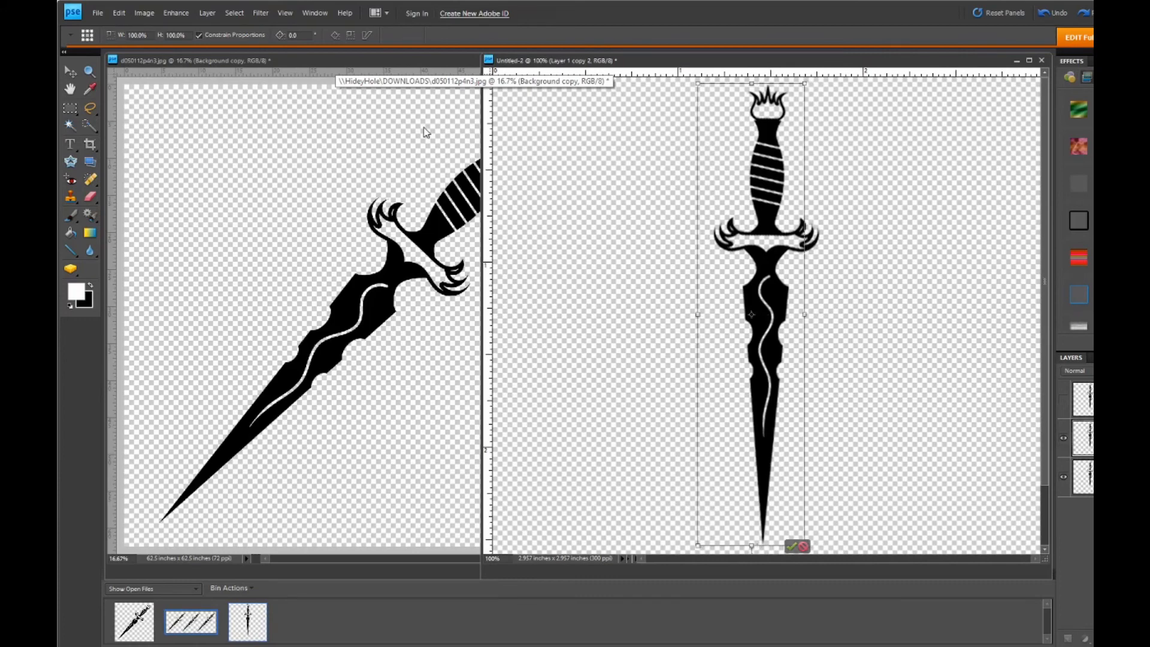
key("Left")
key("Left")
key("Left")
key("Left")
key("Left")
key("Left")
key("Left")
key("Left")
key("Left")
key("Left")
key("Left")
key("Left")
key("Left")
key("Left")
key("Left")
key("Left")
key("Left")
key("Left")
key("Left")
key("Left")
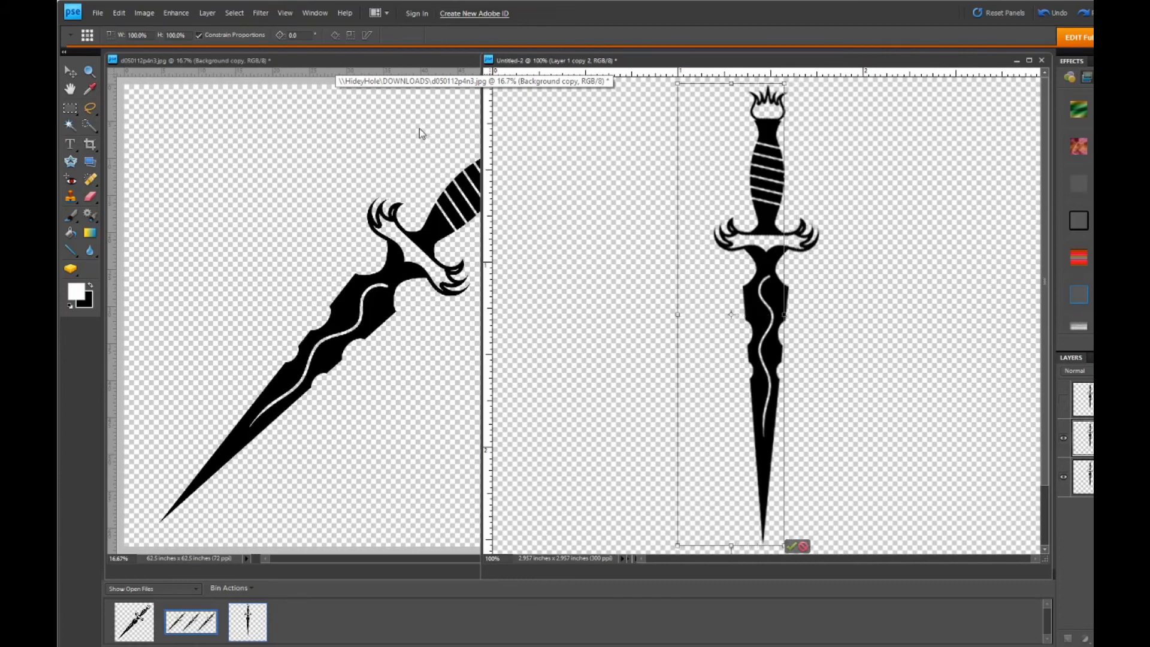
key("Left")
key("Left")
key("Left")
key("Left")
key("Left")
key("Left")
key("Left")
key("Left")
key("Left")
key("Left")
key("Left")
key("Left")
key("Left")
key("Left")
key("Left")
key("Left")
key("Left")
key("Left")
key("Left")
key("Left")
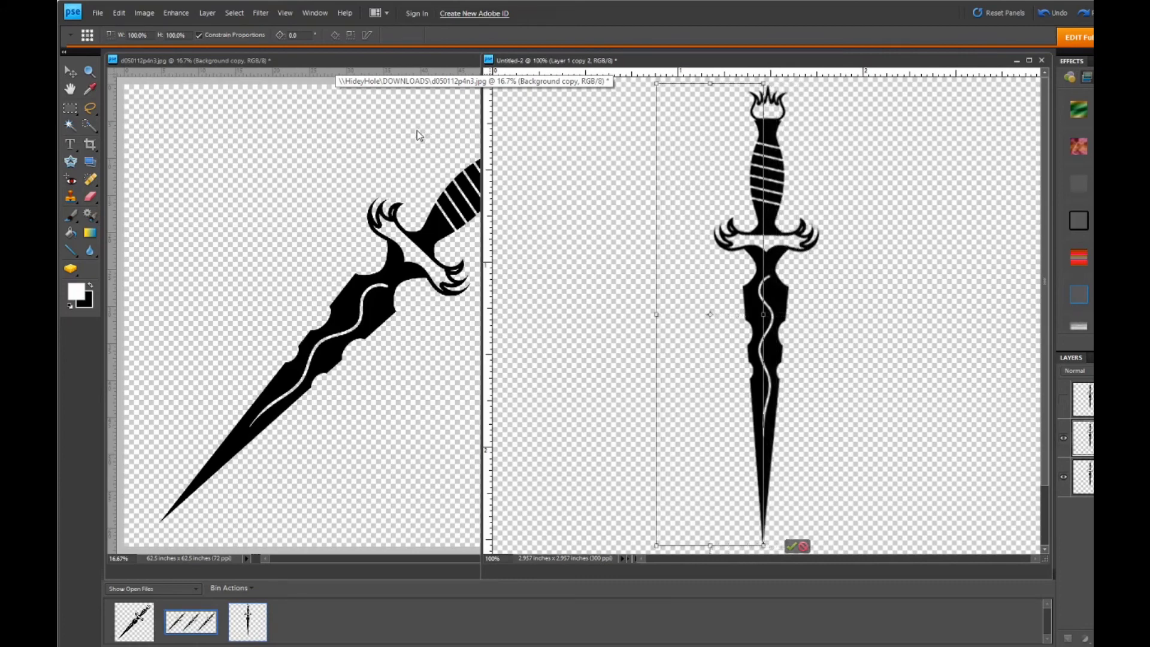
key("Left")
key("Left")
key("Left")
key("Left")
key("Left")
key("Left")
key("Left")
key("Left")
key("Left")
key("Left")
key("Left")
key("Left")
key("Left")
key("Left")
key("Left")
key("Left")
key("Left")
key("Left")
key("Left")
key("Left")
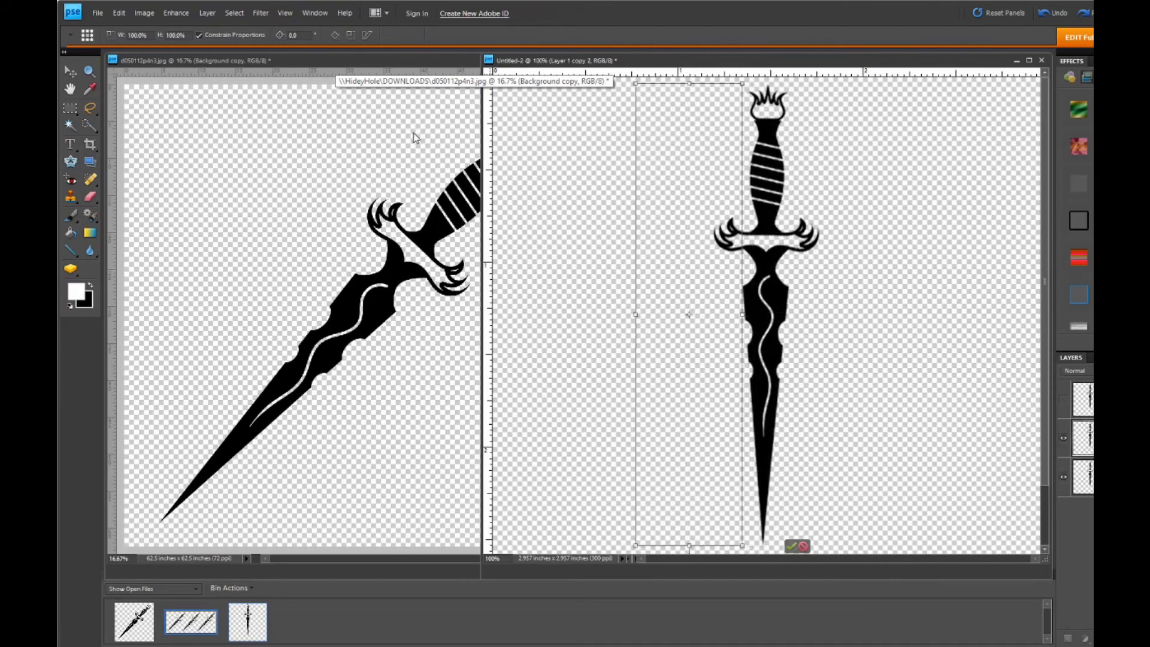
key("Left")
key("Left")
key("Left")
key("Left")
key("Left")
key("Left")
key("Left")
key("Left")
key("Left")
key("Left")
key("Left")
key("Left")
key("Left")
key("Left")
key("Left")
key("Left")
key("Left")
key("Left")
key("Left")
key("Left")
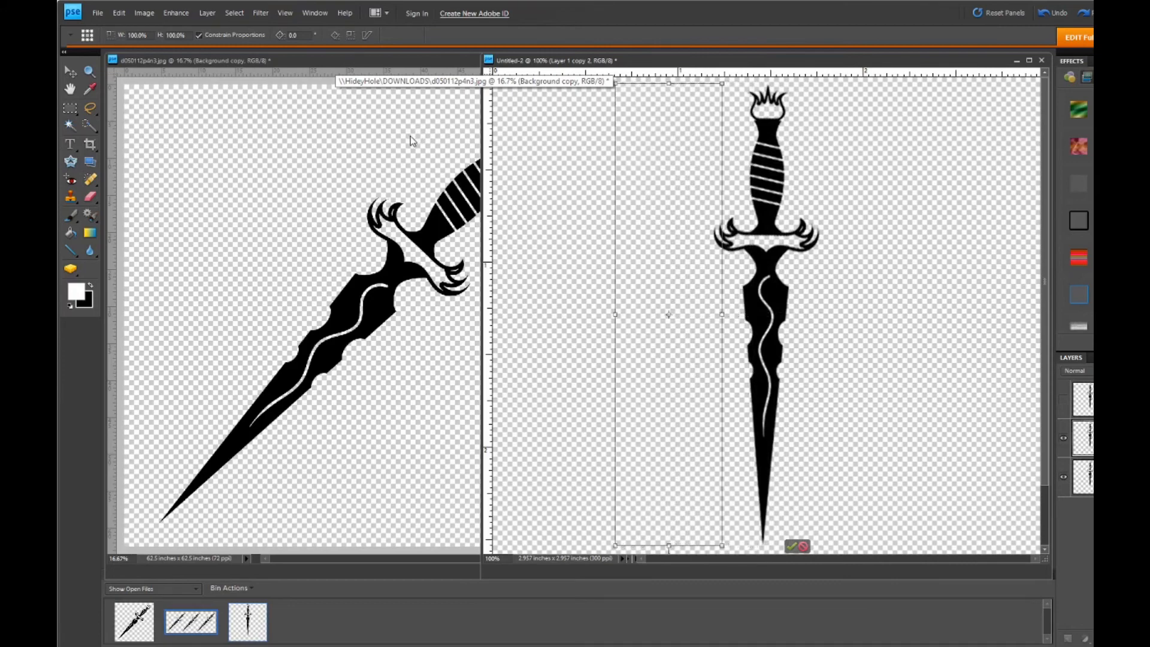
key("Left")
key("Left")
key("Left")
key("Left")
key("Left")
key("Left")
key("Left")
key("Left")
key("Left")
key("Left")
key("Left")
key("Left")
key("Left")
key("Left")
key("Left")
key("Left")
key("Left")
key("Left")
key("Left")
key("Left")
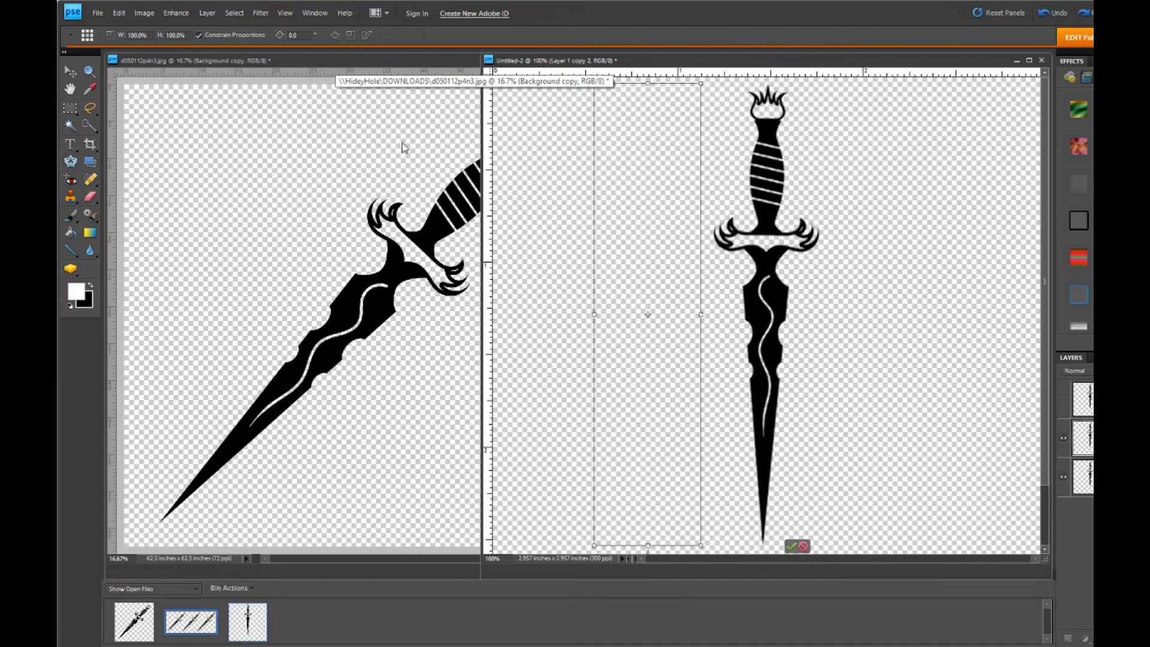
key("Left")
key("Left")
key("Left")
key("Left")
key("Left")
key("Left")
key("Left")
key("Left")
key("Left")
key("Left")
key("Left")
key("Left")
key("Left")
key("Left")
key("Left")
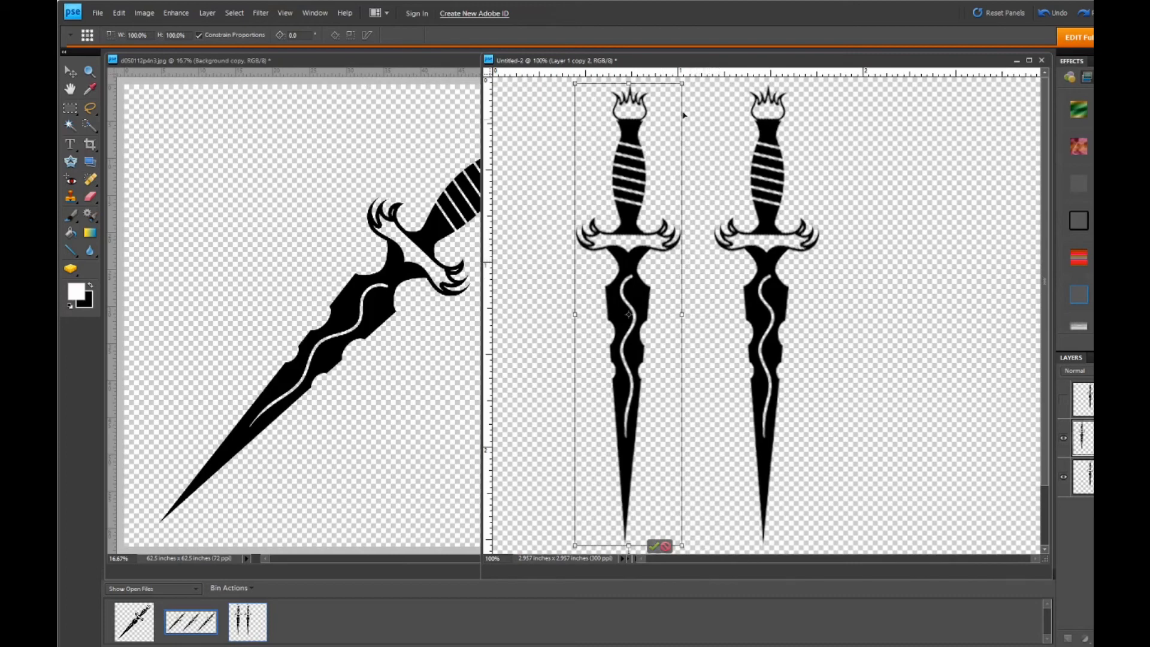
key("Left")
key("Left")
key("Left")
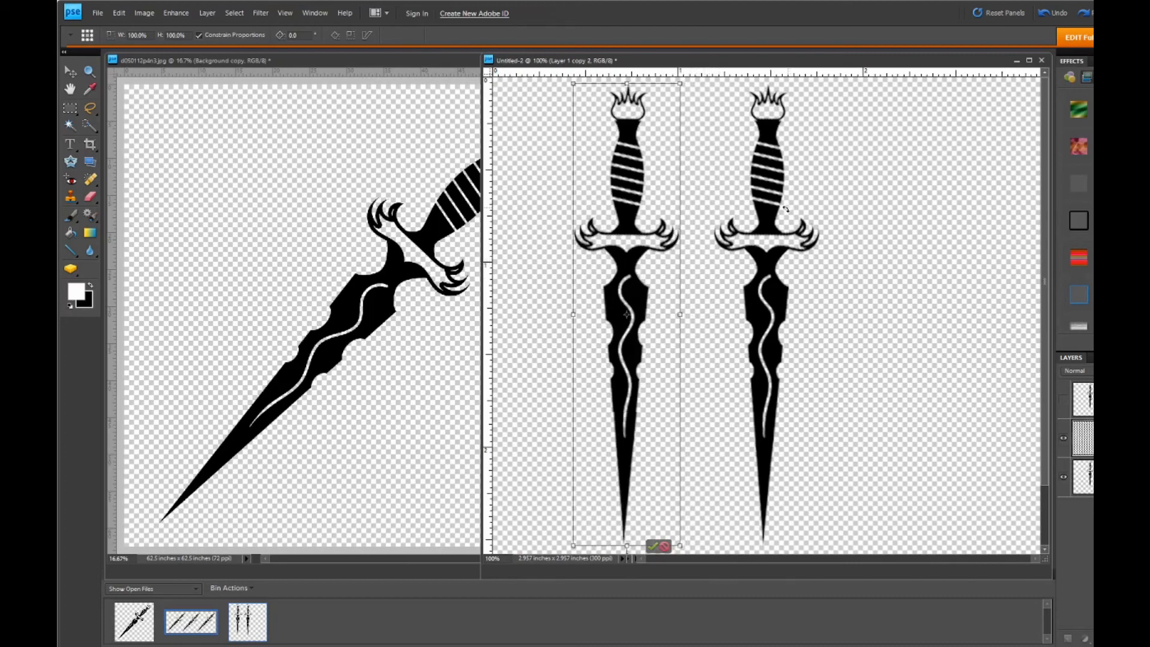
key("Left")
key("Left")
key("Left")
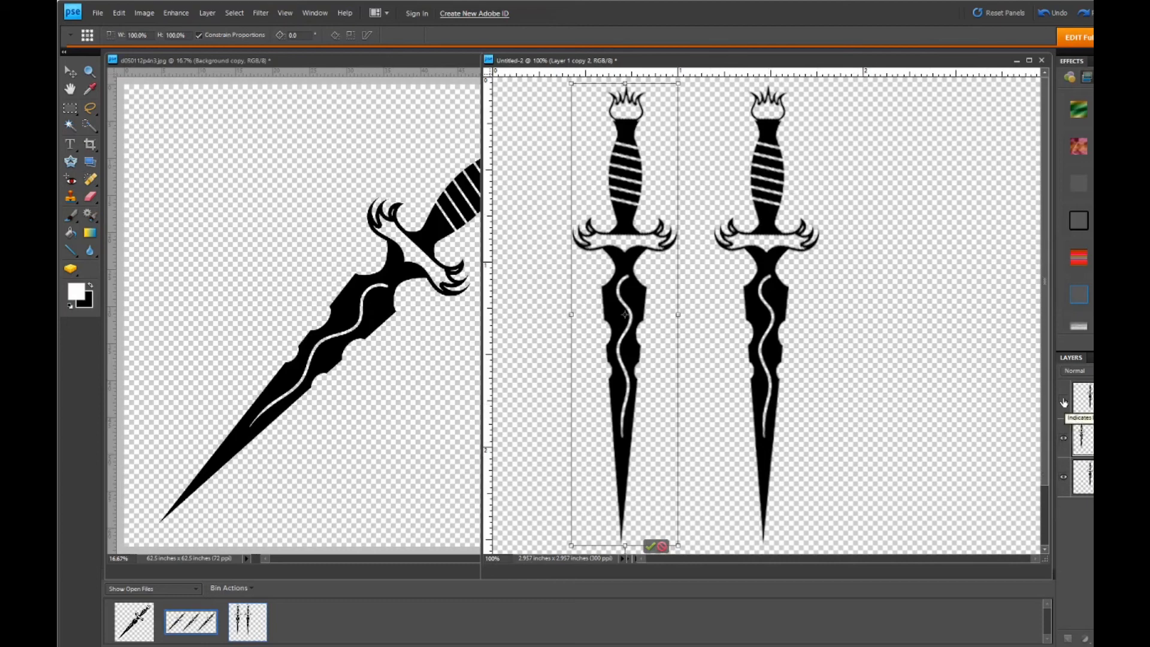
left_click(650, 545)
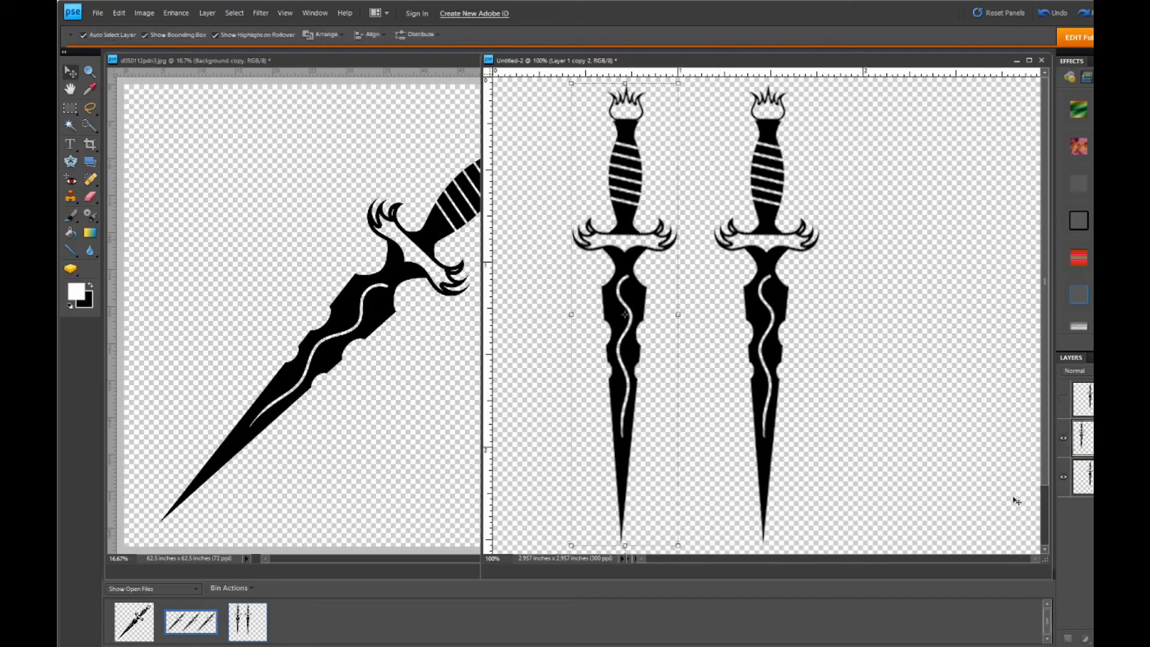
- Show the hidden Layer 1 copy dagger and use Free Transform to move it straight right about 0.8 inch, clear of the centered dagger
left_click(1064, 399)
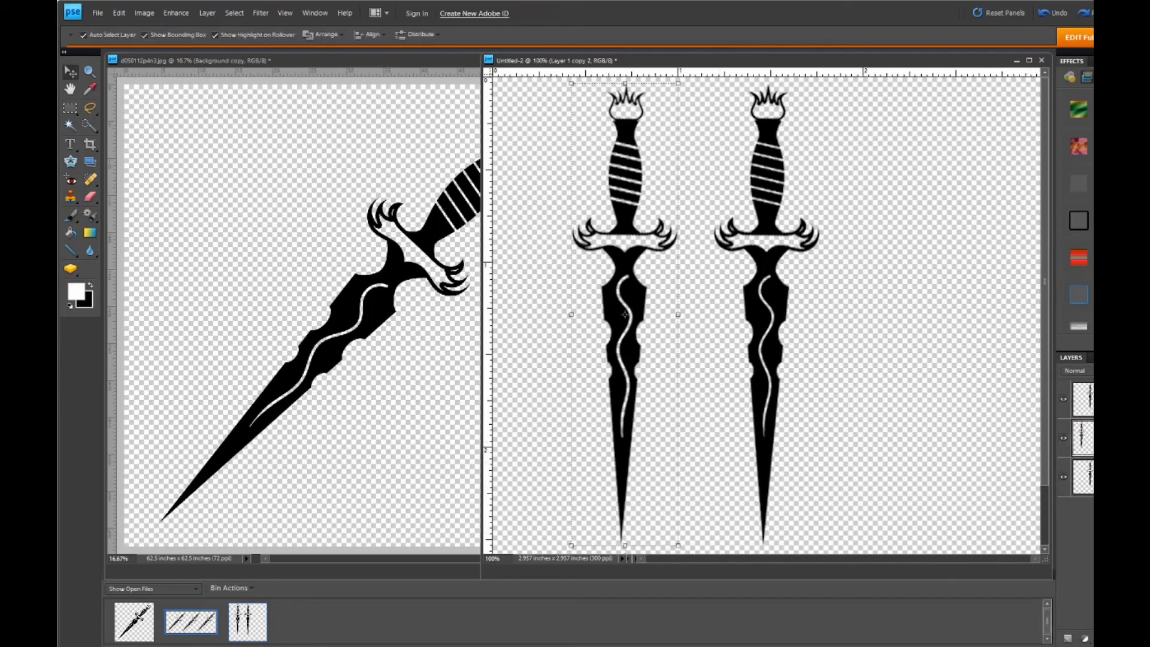
left_click(1084, 399)
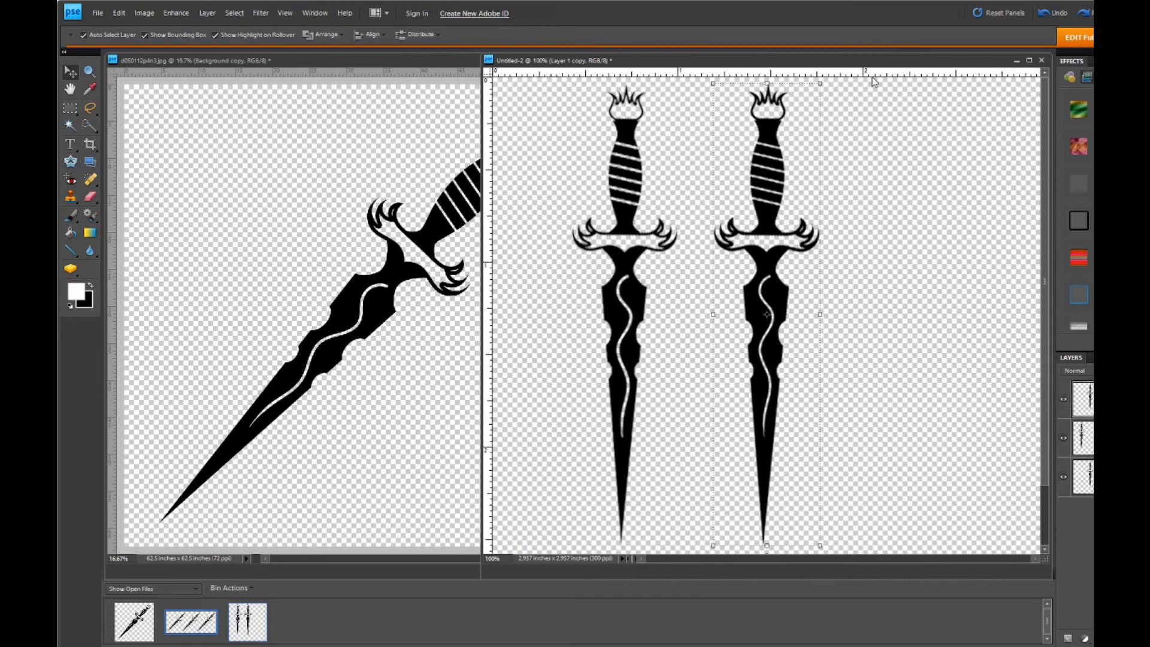
left_click(146, 12)
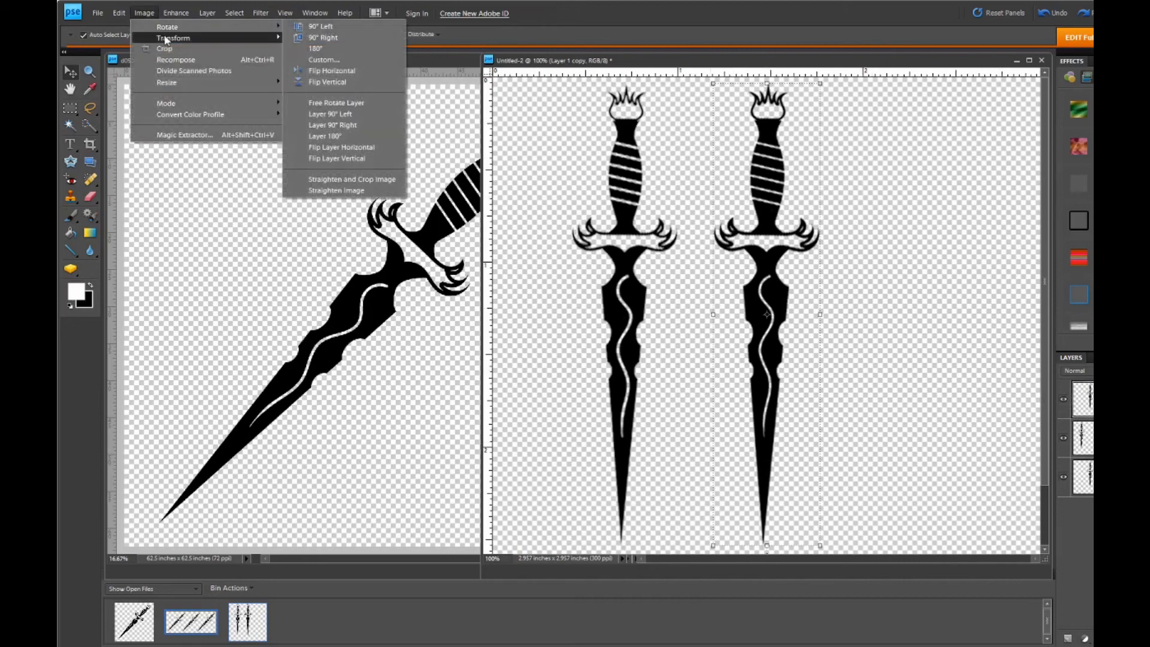
mouse_move(232, 40)
left_click(314, 38)
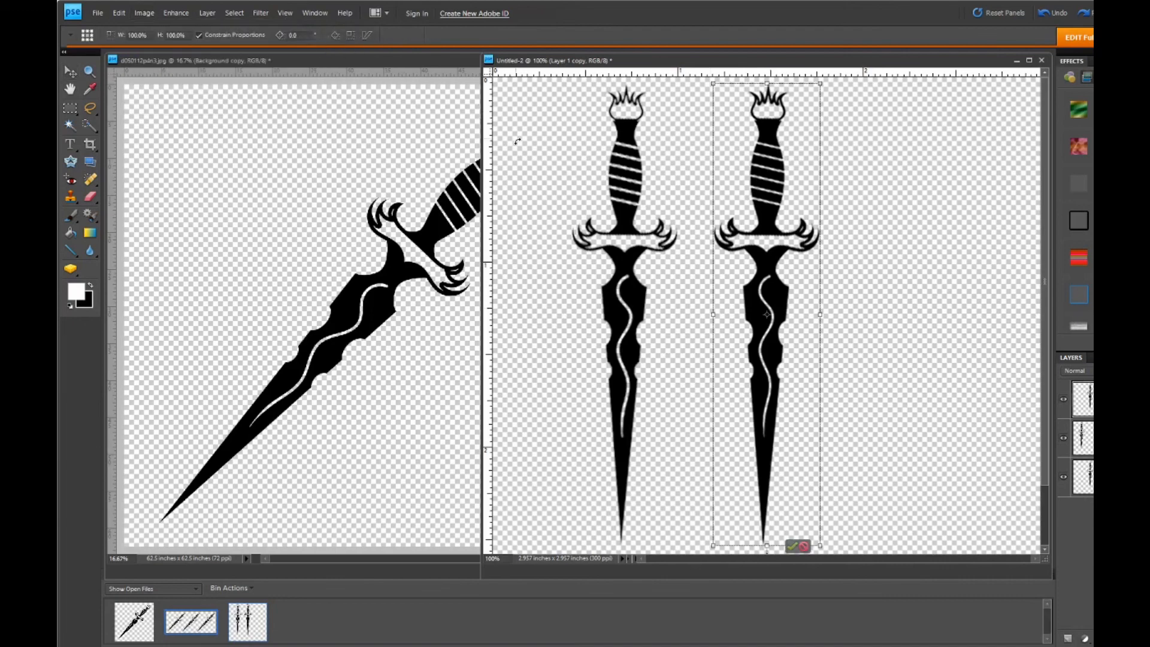
key("Right")
key("Right")
key("Right")
key("Right")
key("Right")
key("Right")
key("Right")
key("Right")
key("Right")
key("Right")
key("Right")
key("Right")
key("Right")
key("Right")
key("Right")
key("Right")
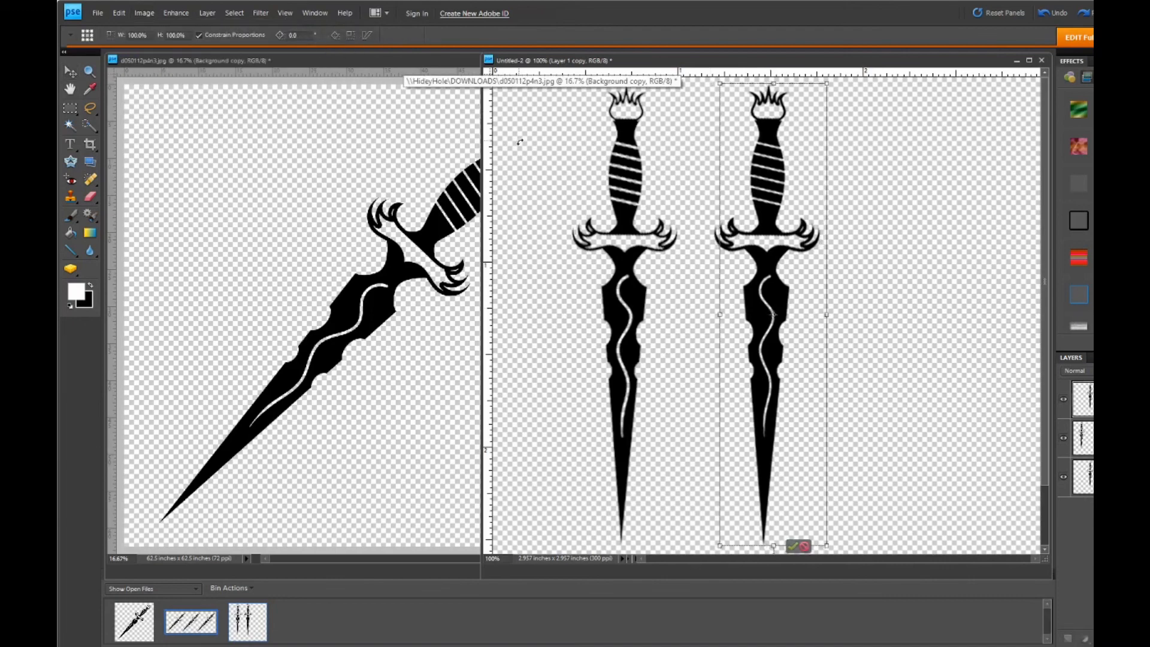
key("Right")
key("Right")
key("Right")
key("Right")
key("Right")
key("Right")
key("Right")
key("Right")
key("Right")
key("Right")
key("Right")
key("Right")
key("Right")
key("Right")
key("Right")
key("Right")
key("Right")
key("Right")
key("Right")
key("Right")
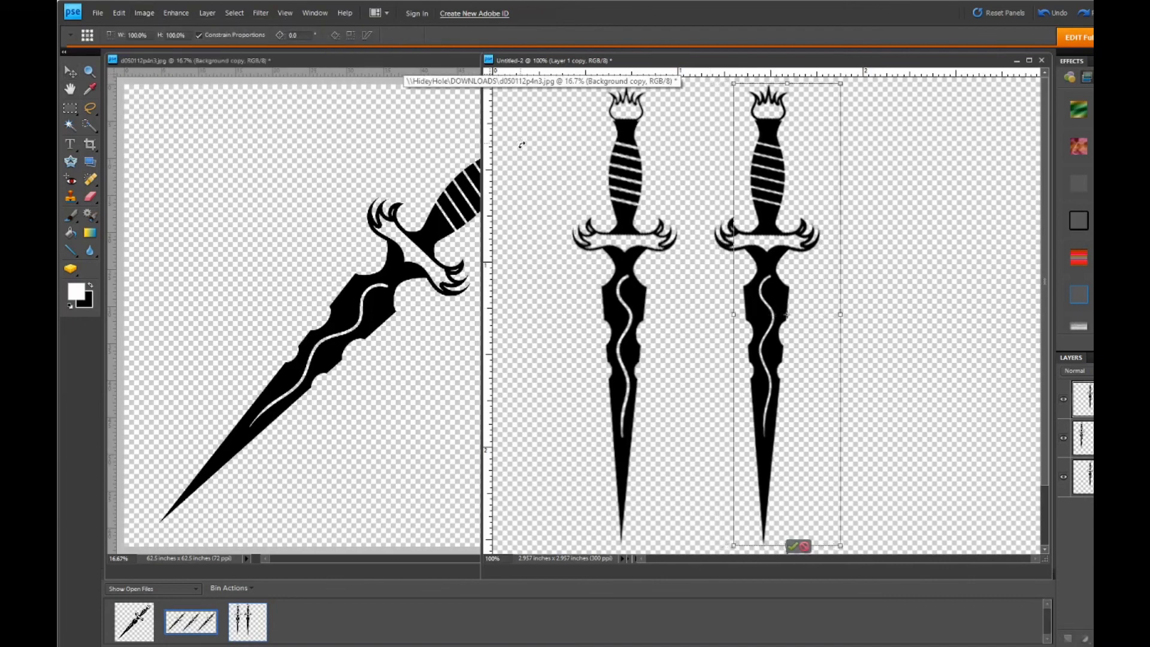
key("Right")
key("Right")
key("Right")
key("Right")
key("Right")
key("Right")
key("Right")
key("Right")
key("Right")
key("Right")
key("Right")
key("Right")
key("Right")
key("Right")
key("Right")
key("Right")
key("Right")
key("Right")
key("Right")
key("Right")
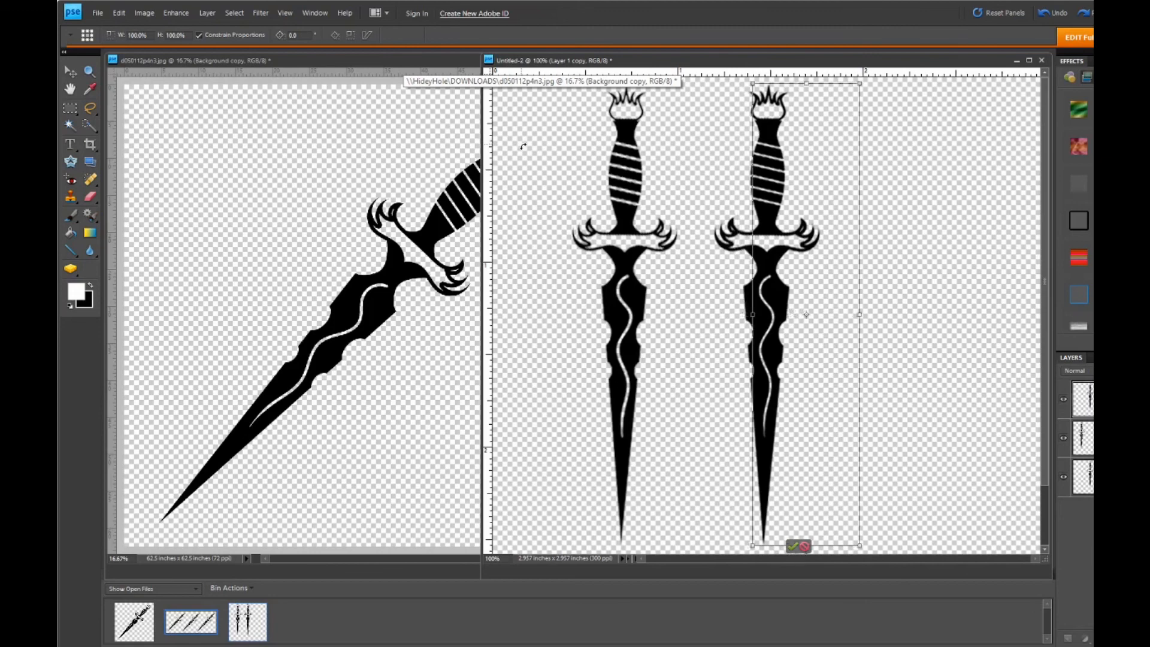
key("Right")
key("Right")
key("Right")
key("Right")
key("Right")
key("Right")
key("Right")
key("Right")
key("Right")
key("Right")
key("Right")
key("Right")
key("Right")
key("Right")
key("Right")
key("Right")
key("Right")
key("Right")
key("Right")
key("Right")
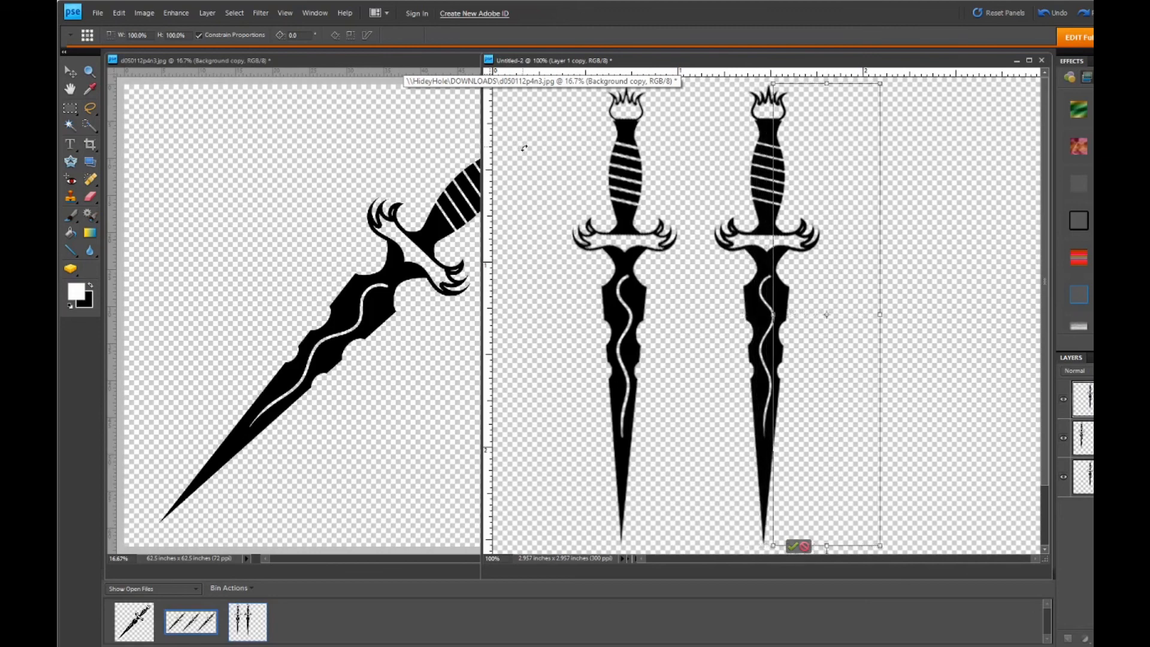
key("Right")
key("Right")
key("Right")
key("Right")
key("Right")
key("Right")
key("Right")
key("Right")
key("Right")
key("Right")
key("Right")
key("Right")
key("Right")
key("Right")
key("Right")
key("Right")
key("Right")
key("Right")
key("Right")
key("Right")
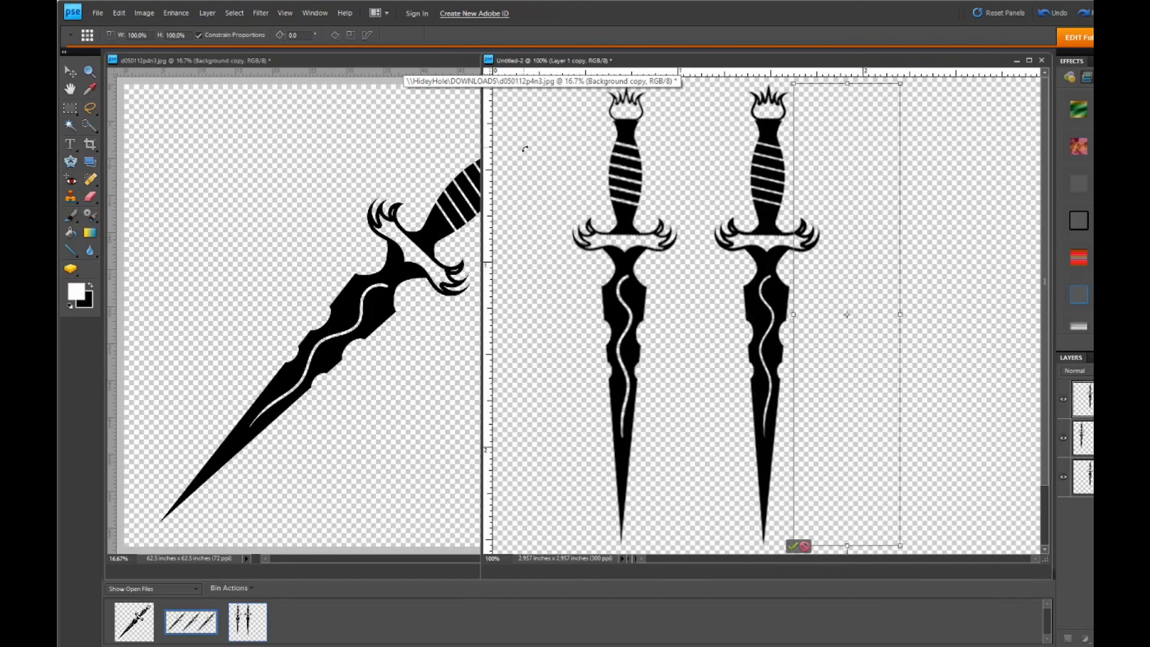
key("Right")
key("Right")
key("Right")
key("Right")
key("Right")
key("Right")
key("Right")
key("Right")
key("Right")
key("Right")
key("Right")
key("Right")
key("Right")
key("Right")
key("Right")
key("Right")
key("Right")
key("Right")
key("Right")
key("Right")
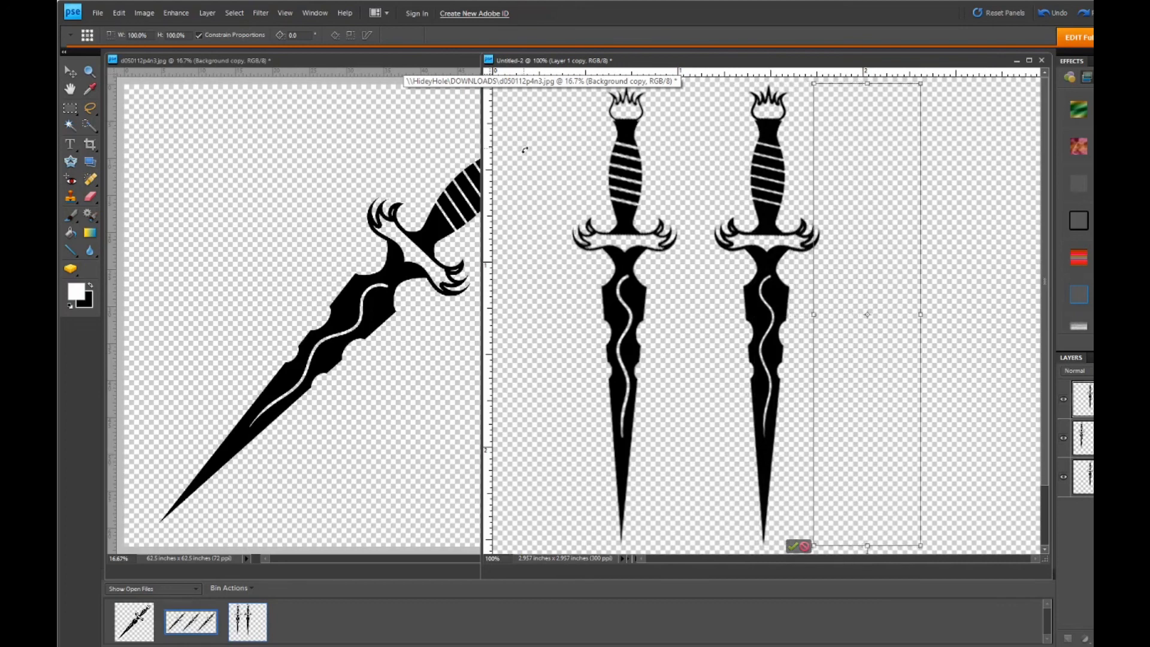
key("Right")
key("Right")
key("Right")
key("Right")
key("Right")
key("Right")
key("Right")
key("Right")
key("Right")
key("Right")
key("Right")
key("Right")
key("Right")
key("Right")
key("Right")
key("Right")
key("Right")
key("Right")
key("Right")
key("Right")
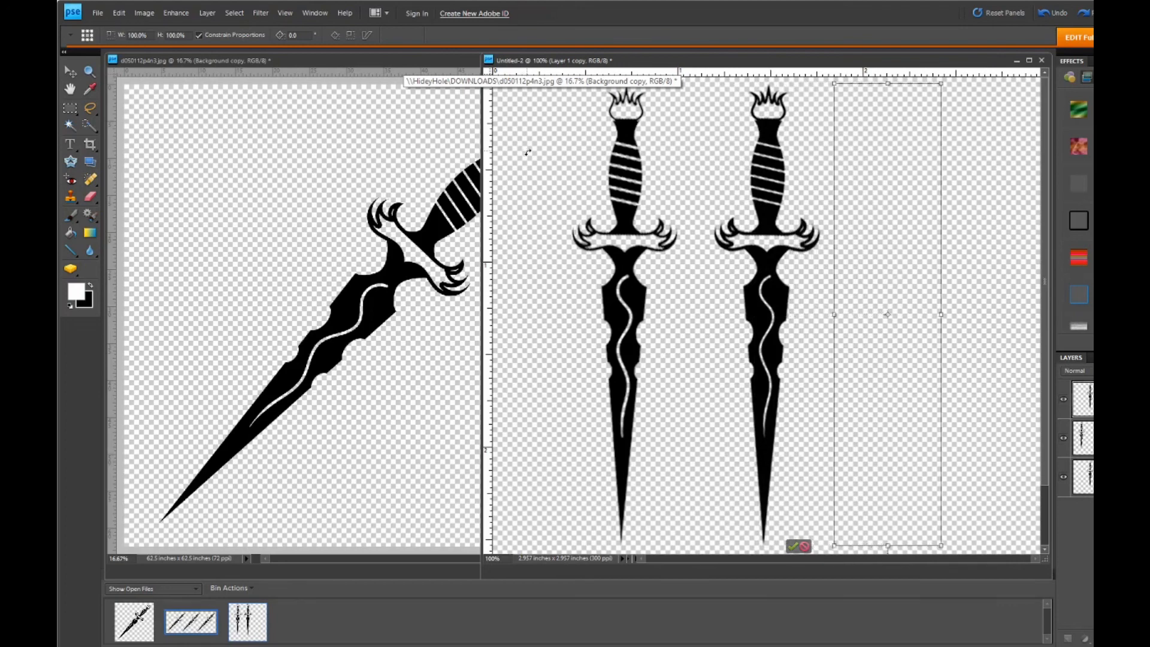
key("Right")
key("Right")
key("Right")
key("Right")
key("Right")
key("Right")
key("Right")
key("Right")
key("Right")
key("Right")
key("Right")
key("Right")
key("Right")
key("Right")
key("Right")
key("Right")
key("Right")
key("Right")
key("Right")
key("Right")
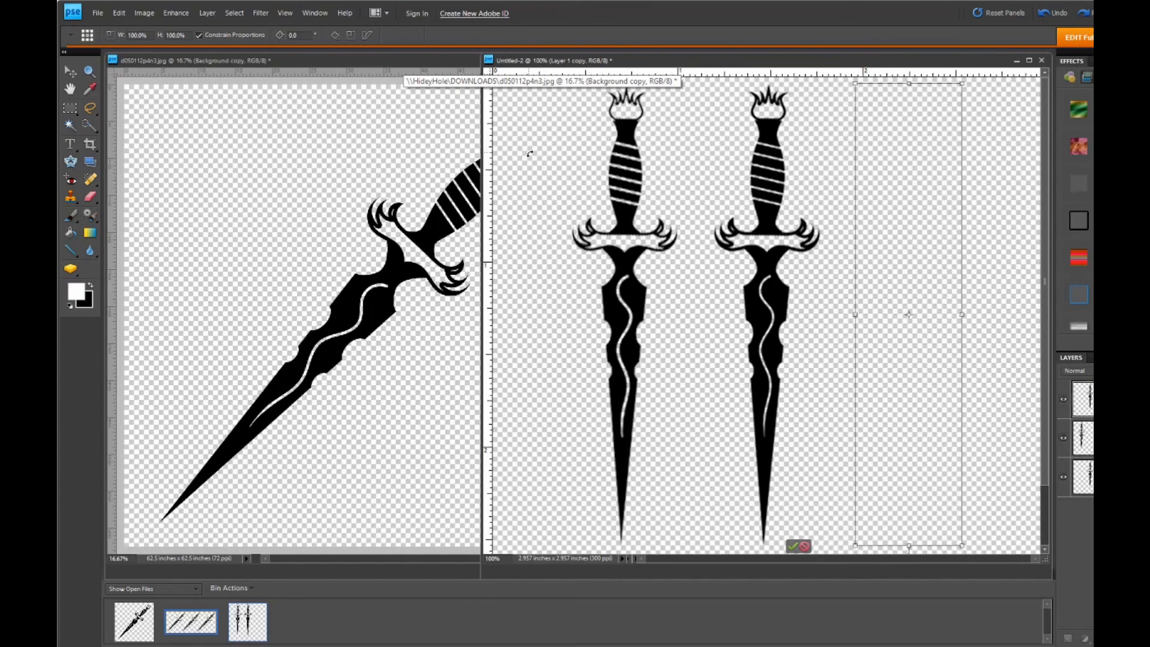
key("Right")
key("Right")
key("Right")
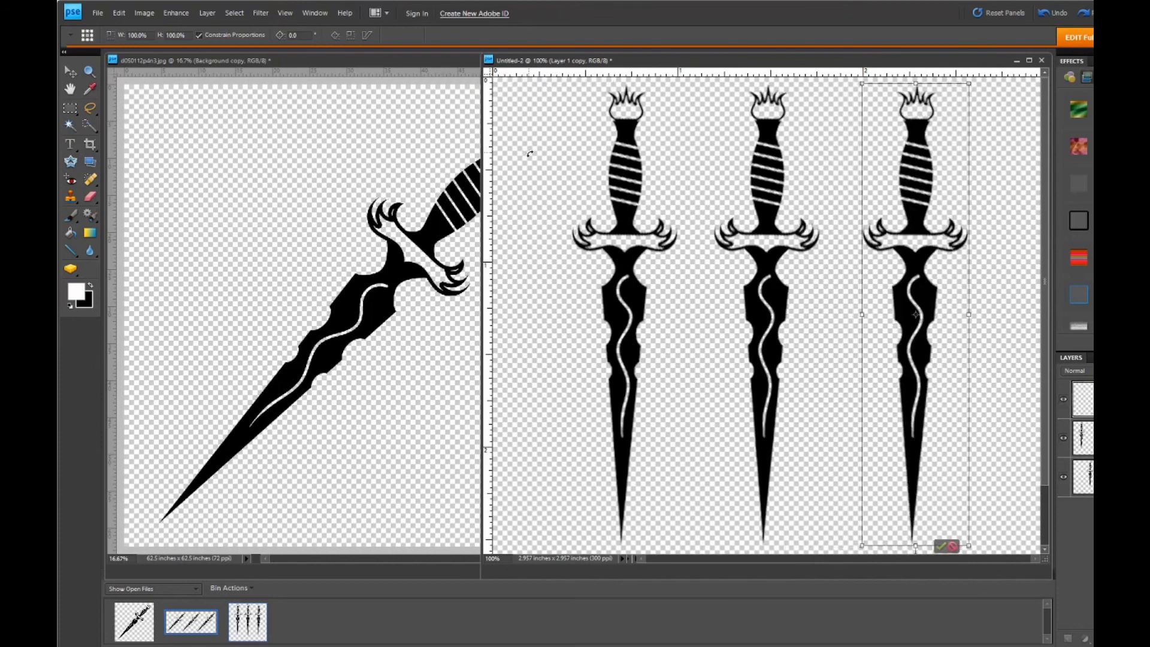
key("Right")
key("Right")
key("Right")
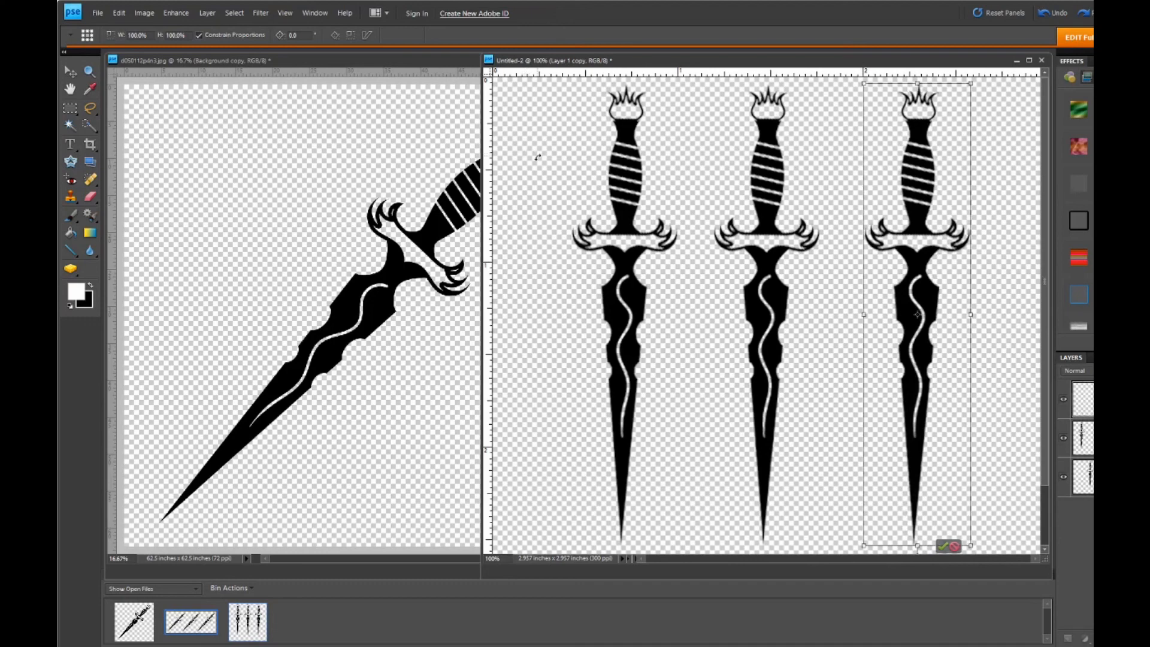
left_click(941, 547)
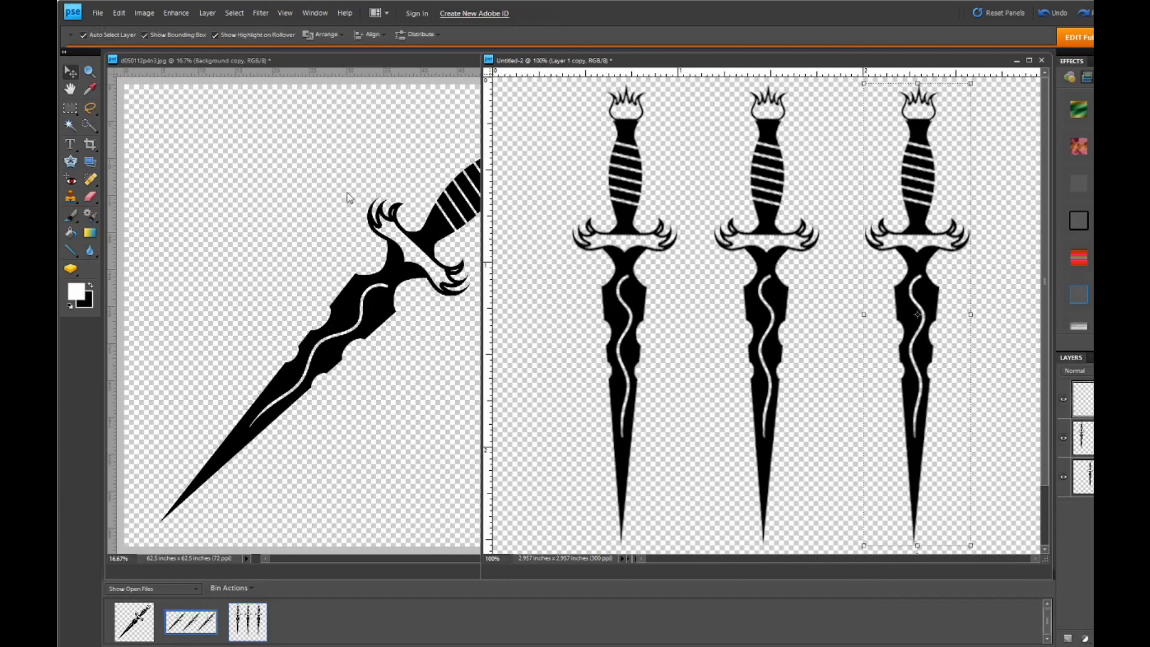
- Save a copy of the three-dagger document as a JPEG with no matte, quality 4 (Low), Progressive format and 3 scans
left_click(97, 14)
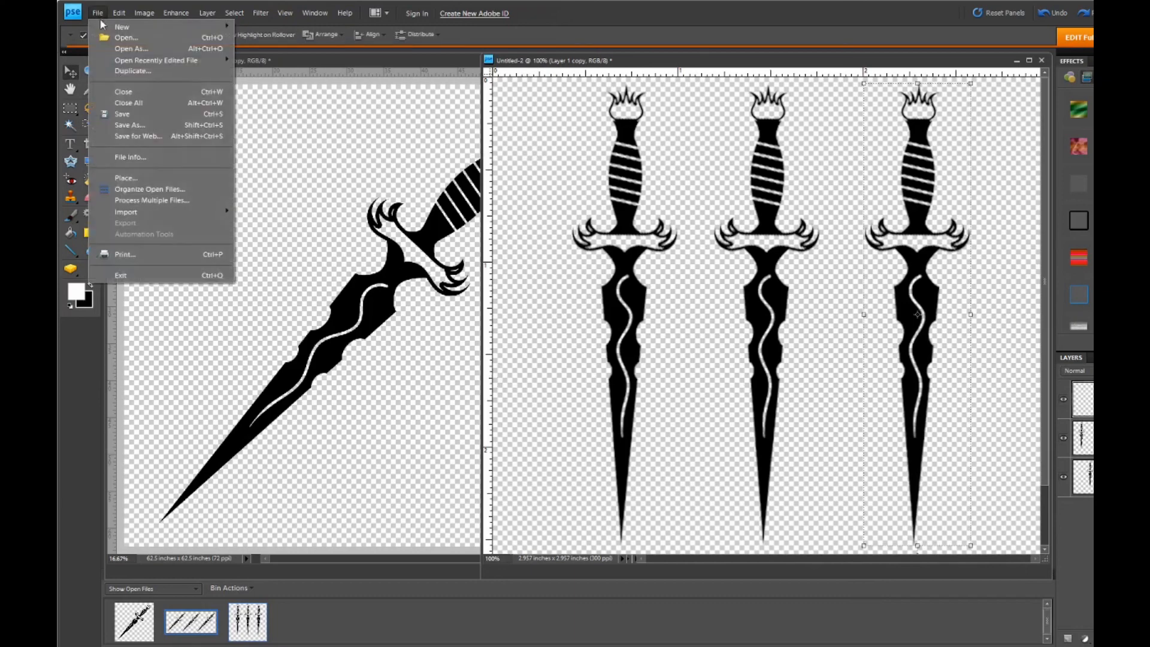
left_click(139, 128)
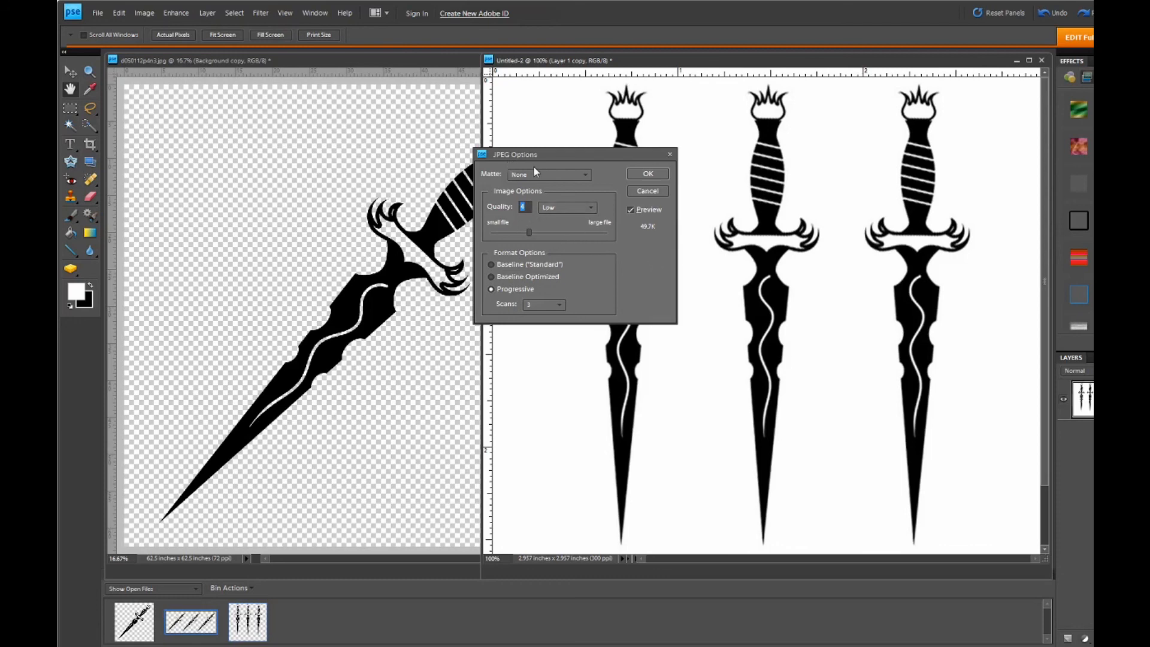
left_click(650, 174)
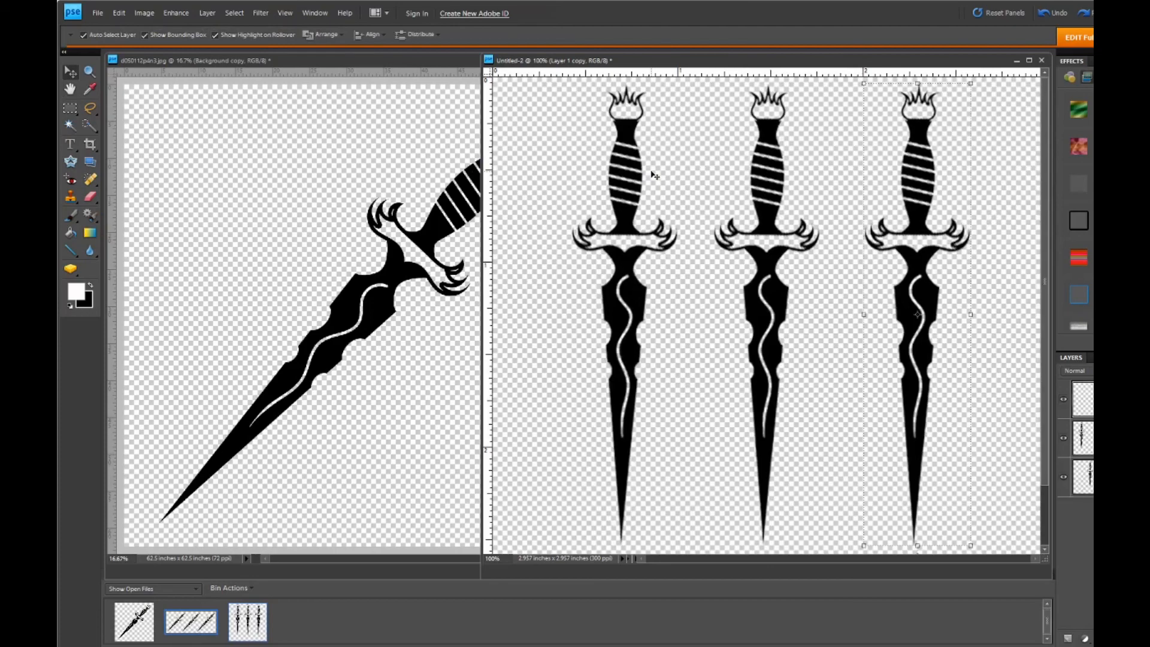